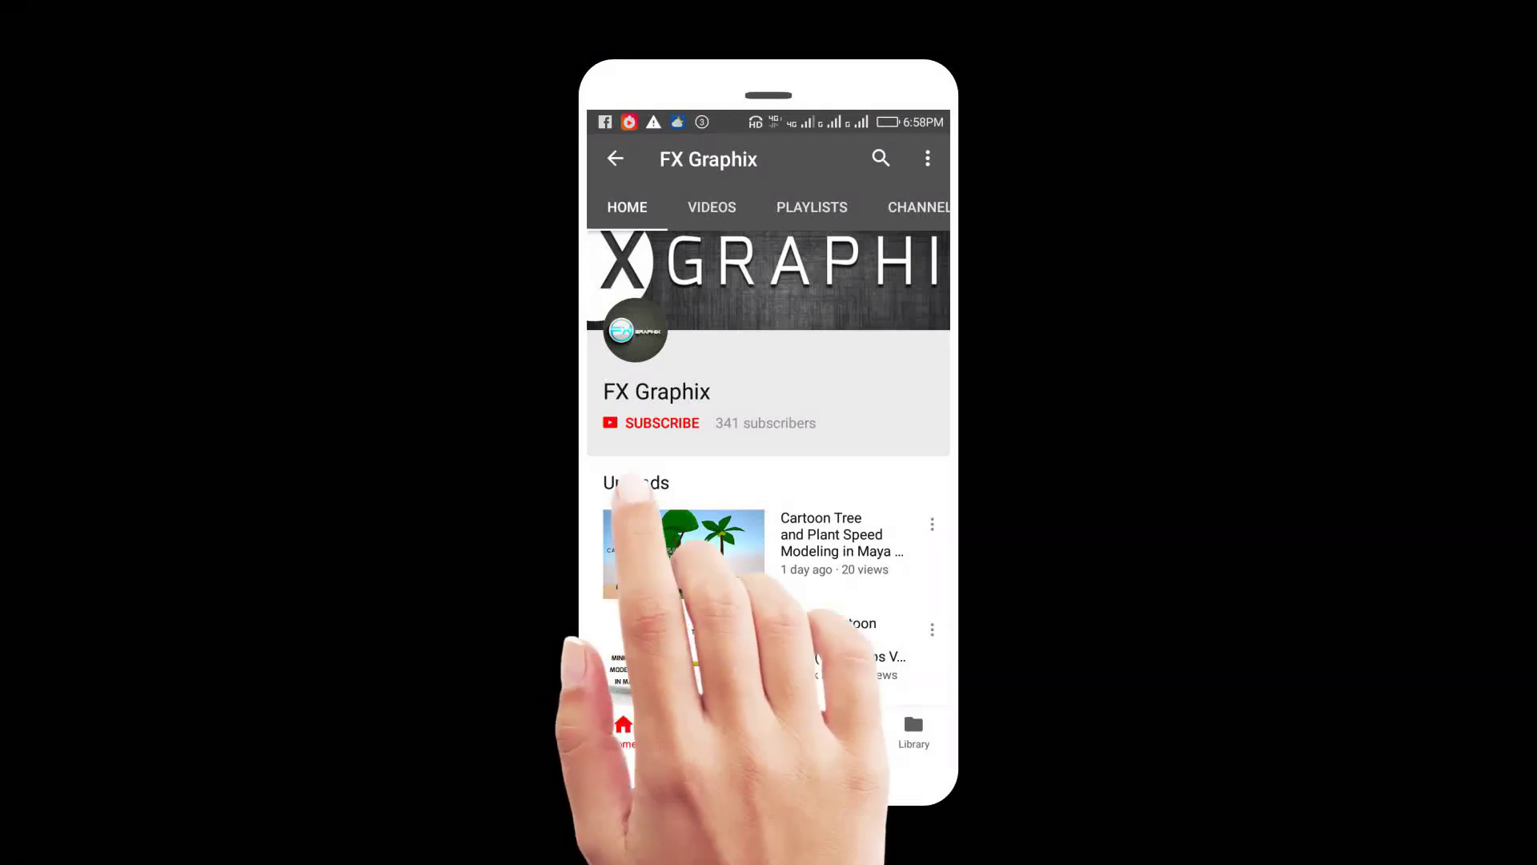
- Switch to the Pixabay website in Firefox and scroll its home page
left_click(651, 424)
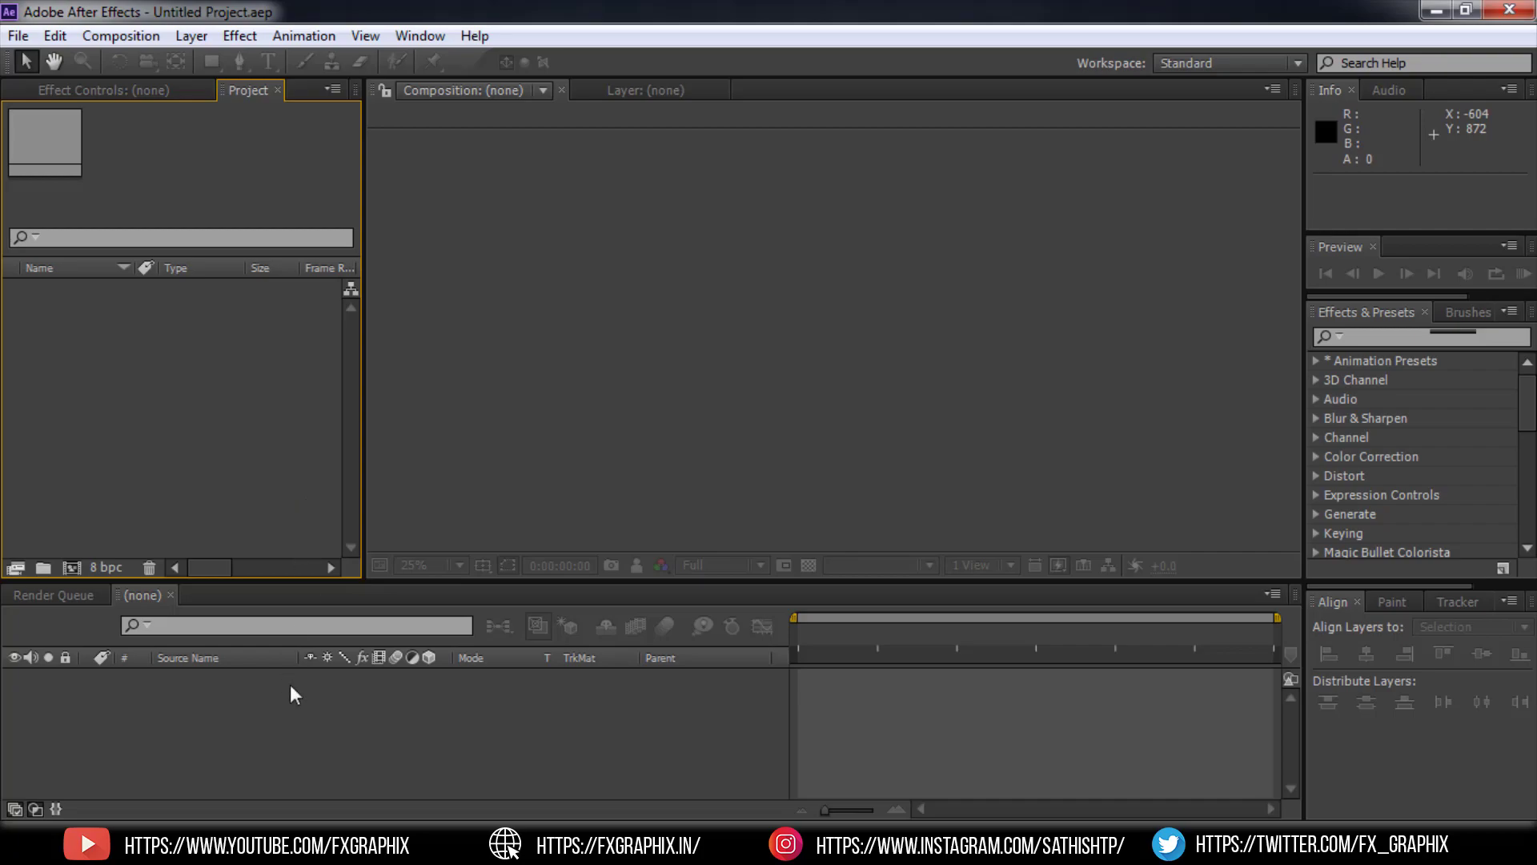
key("alt+Tab")
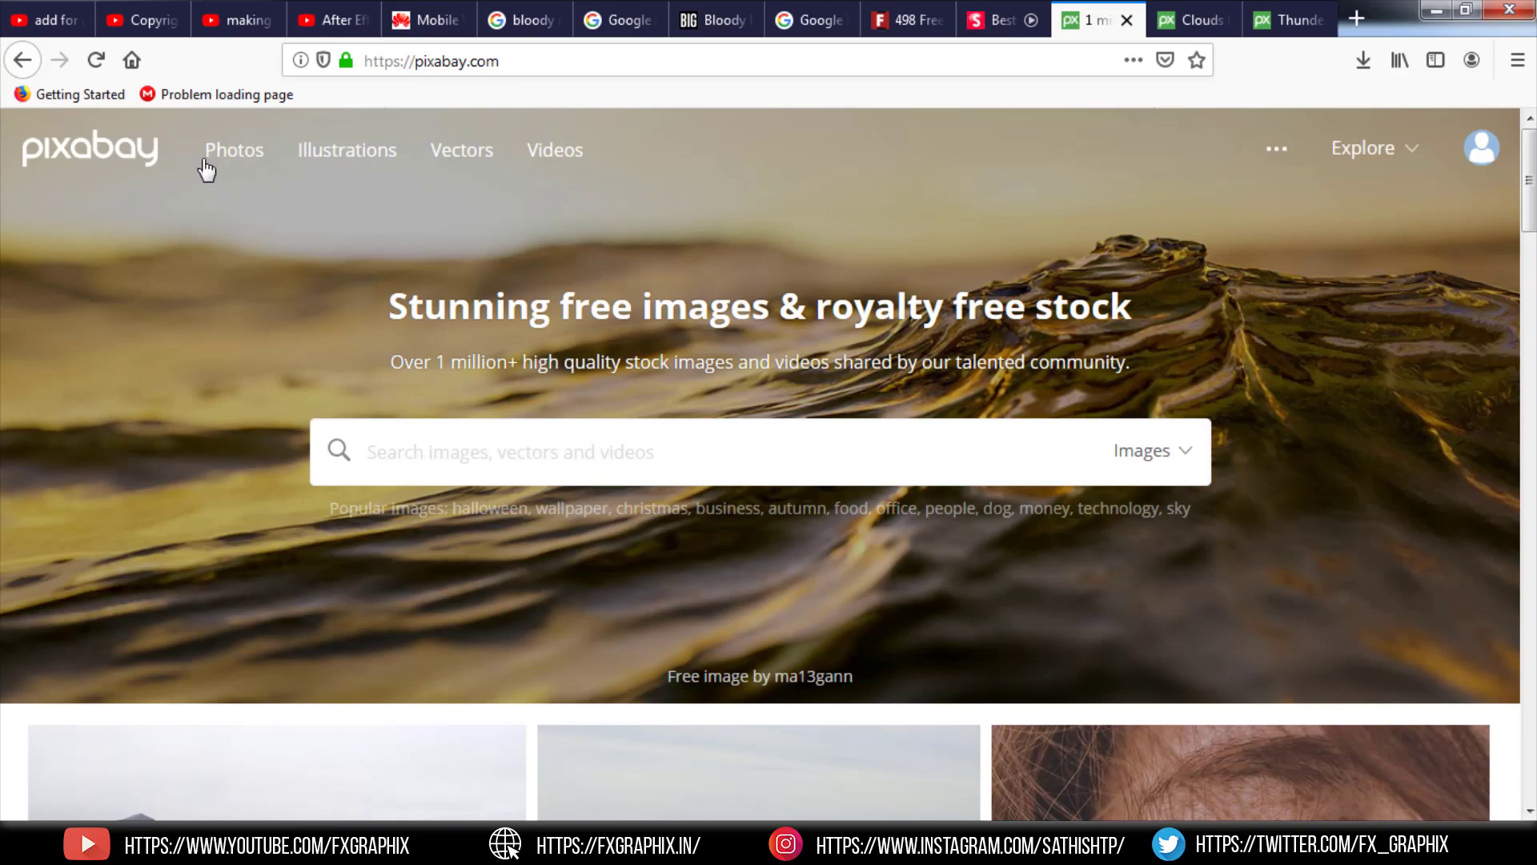
scroll(560, 332, "down", 10)
scroll(686, 344, "up", 10)
- Browse the Illustrations and Vectors pages, then scroll through the Videos grid
left_click(346, 150)
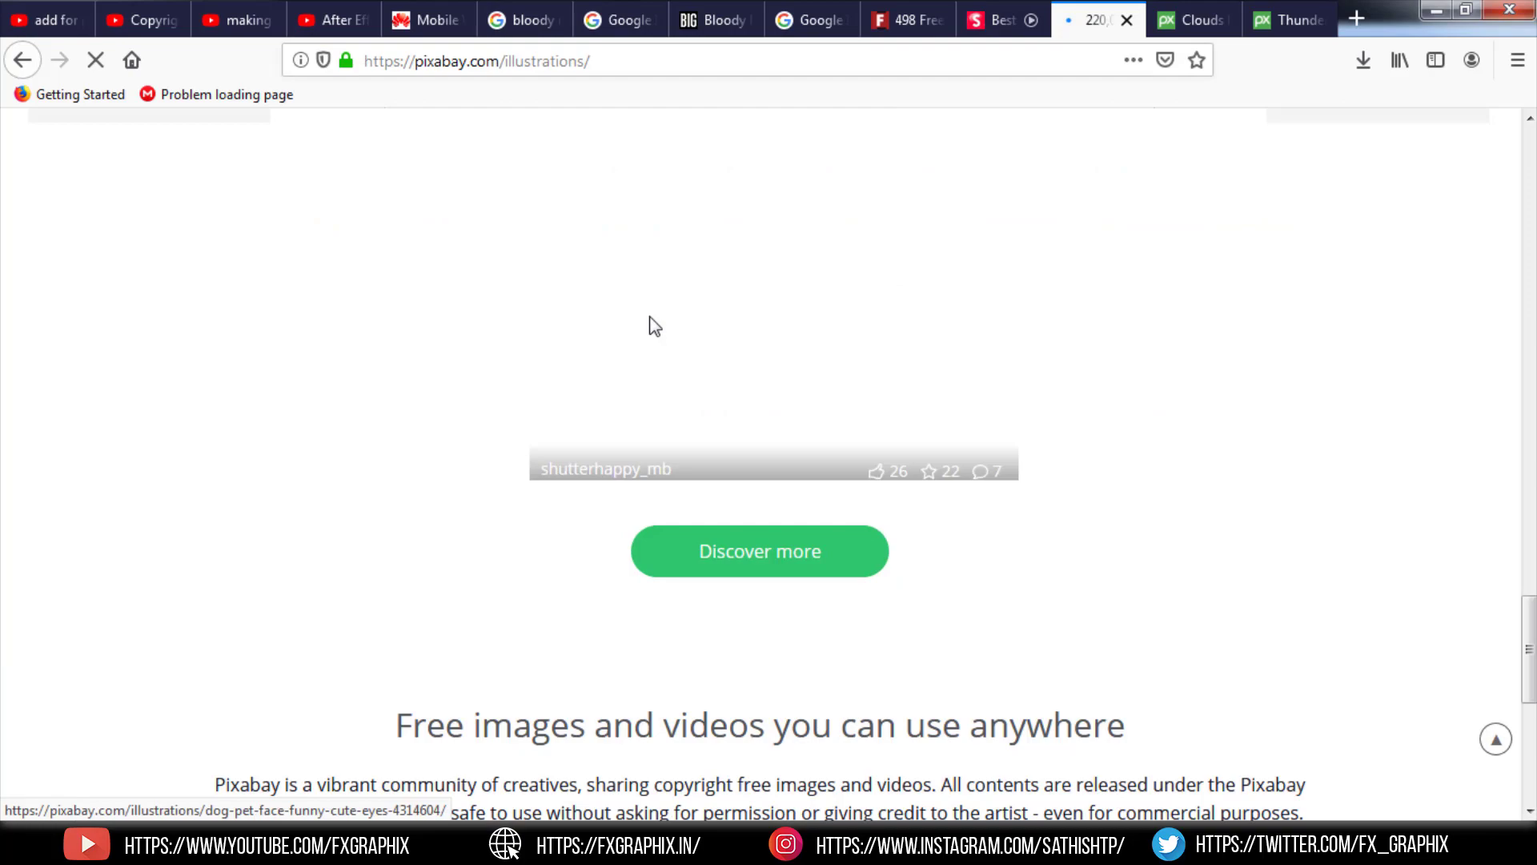
left_click(462, 149)
scroll(823, 360, "down", 10)
scroll(823, 367, "up", 10)
left_click(552, 152)
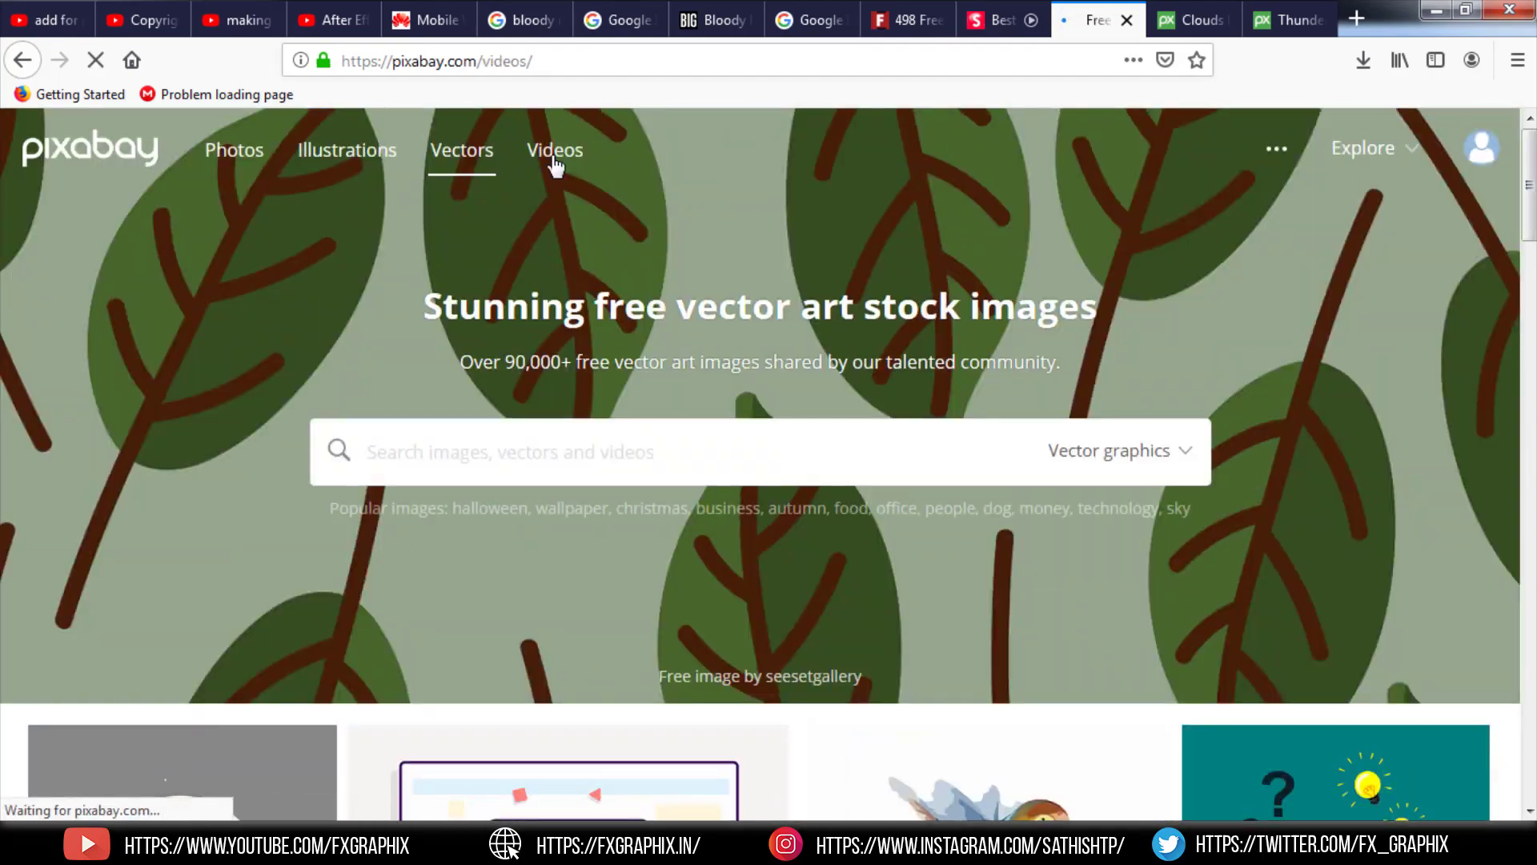
scroll(841, 353, "down", 6)
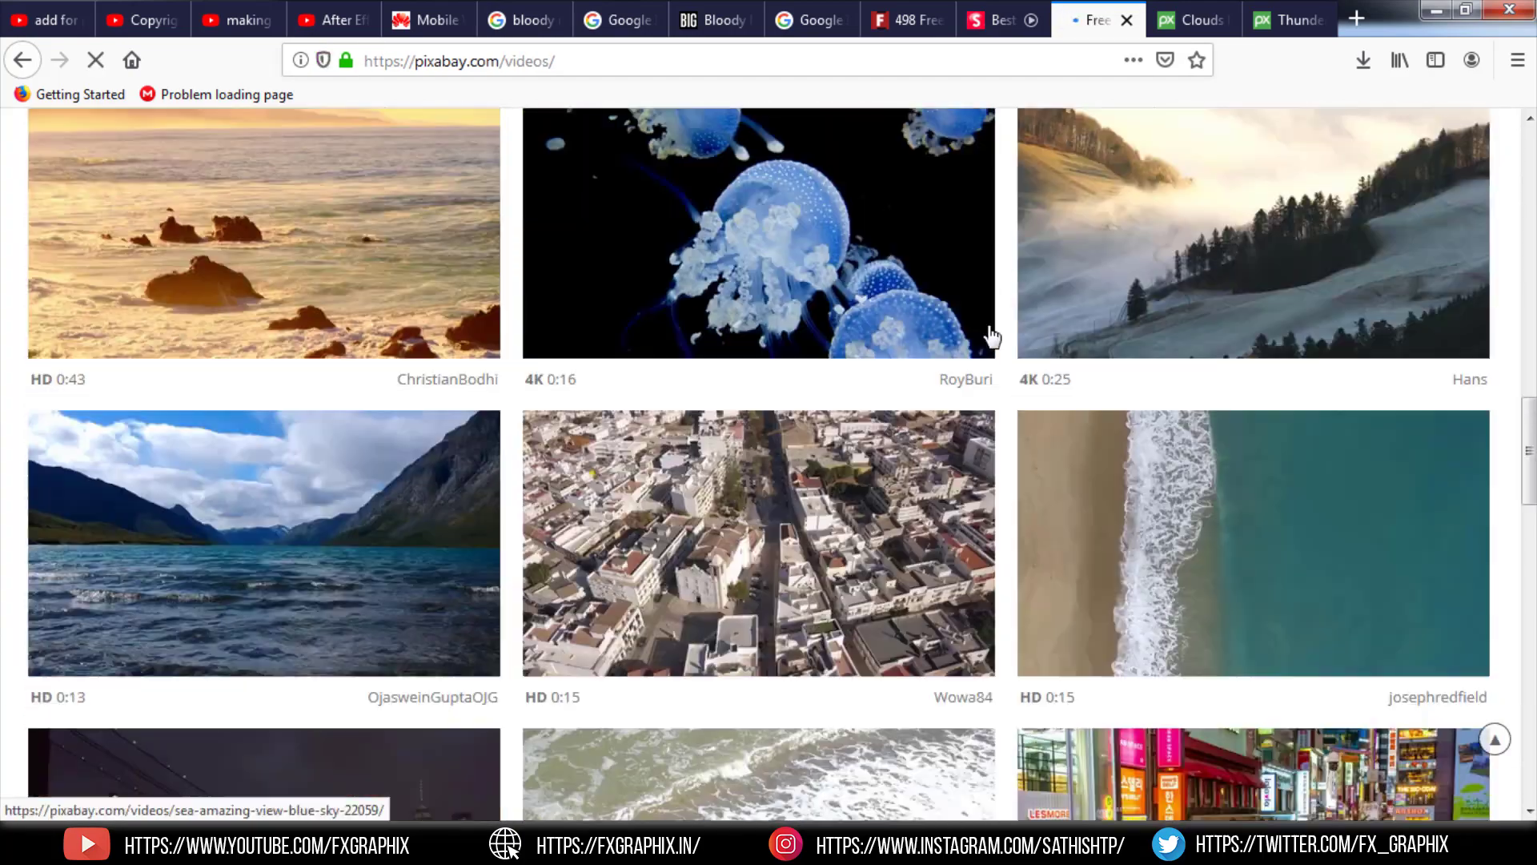
scroll(990, 327, "up", 6)
scroll(991, 326, "up", 2)
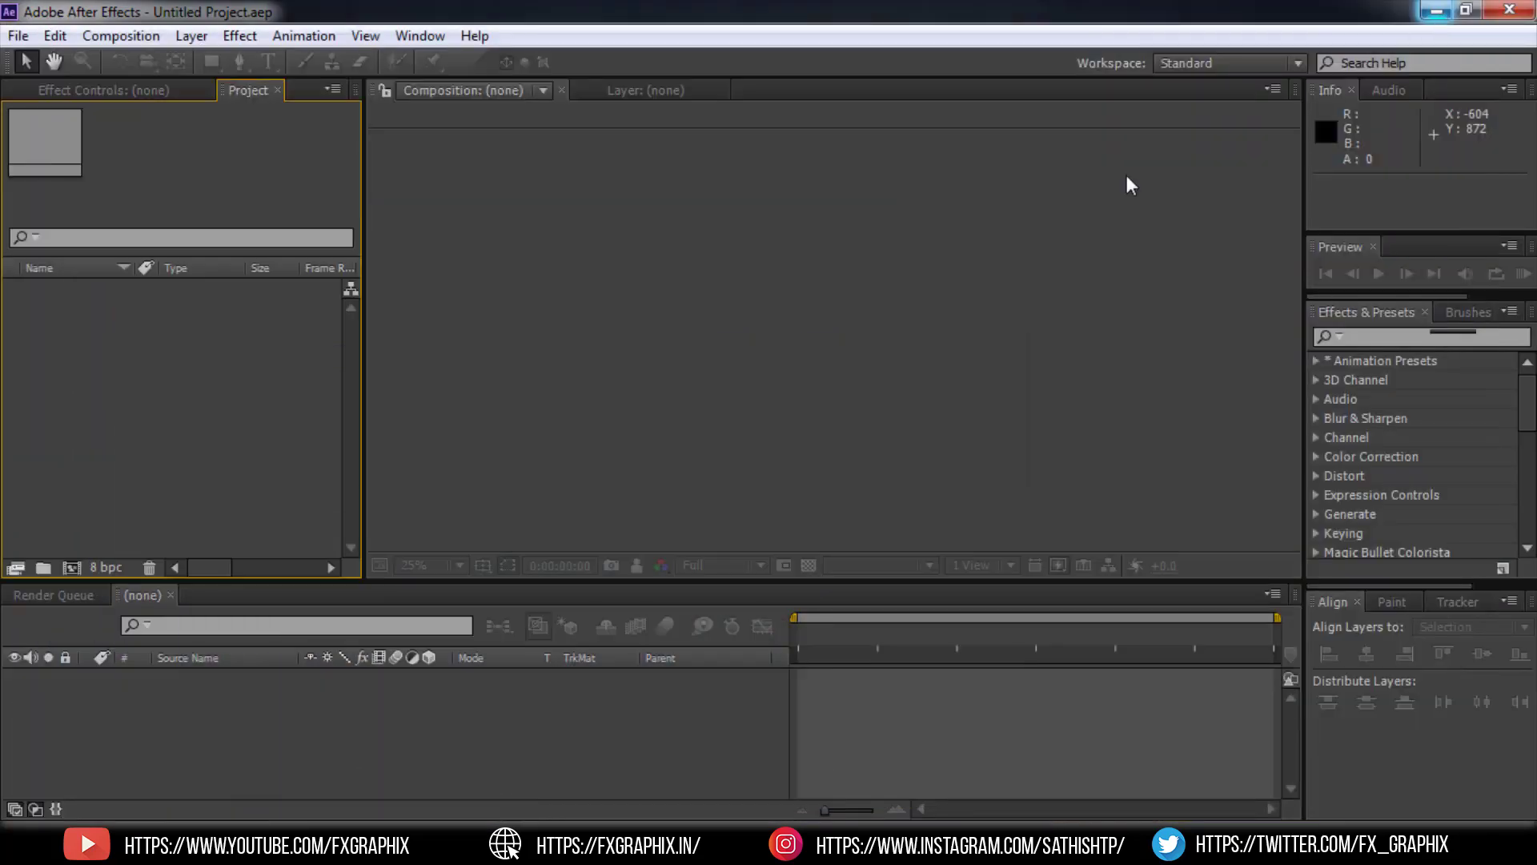
- Create Comp 1 with Custom 1920x1080 settings, 30 fps, 15 seconds, locked 16:9 aspect, and Quarter resolution
right_click(157, 363)
left_click(233, 382)
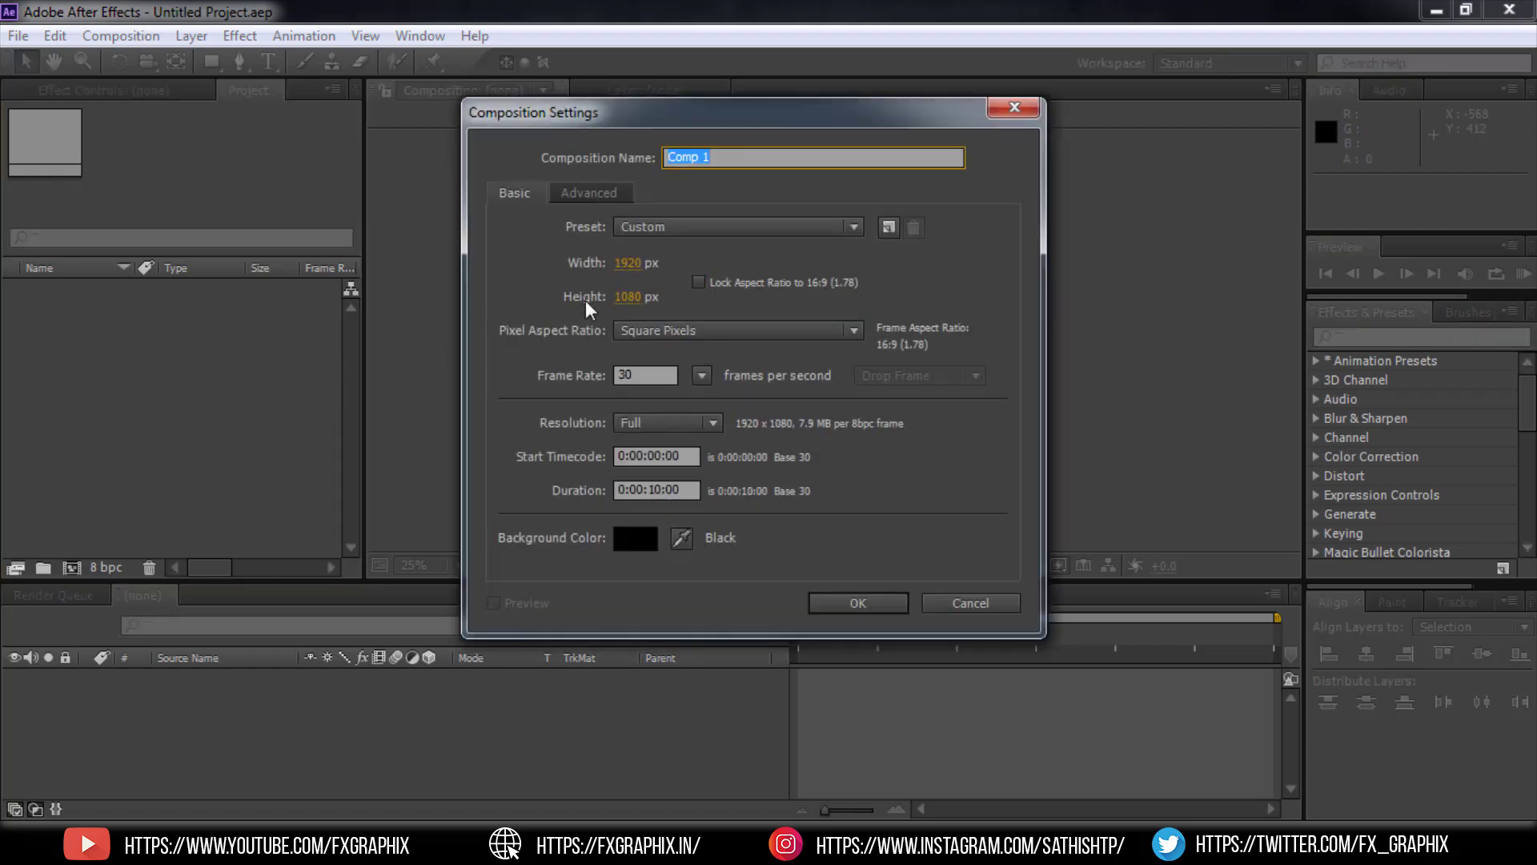
left_click(707, 226)
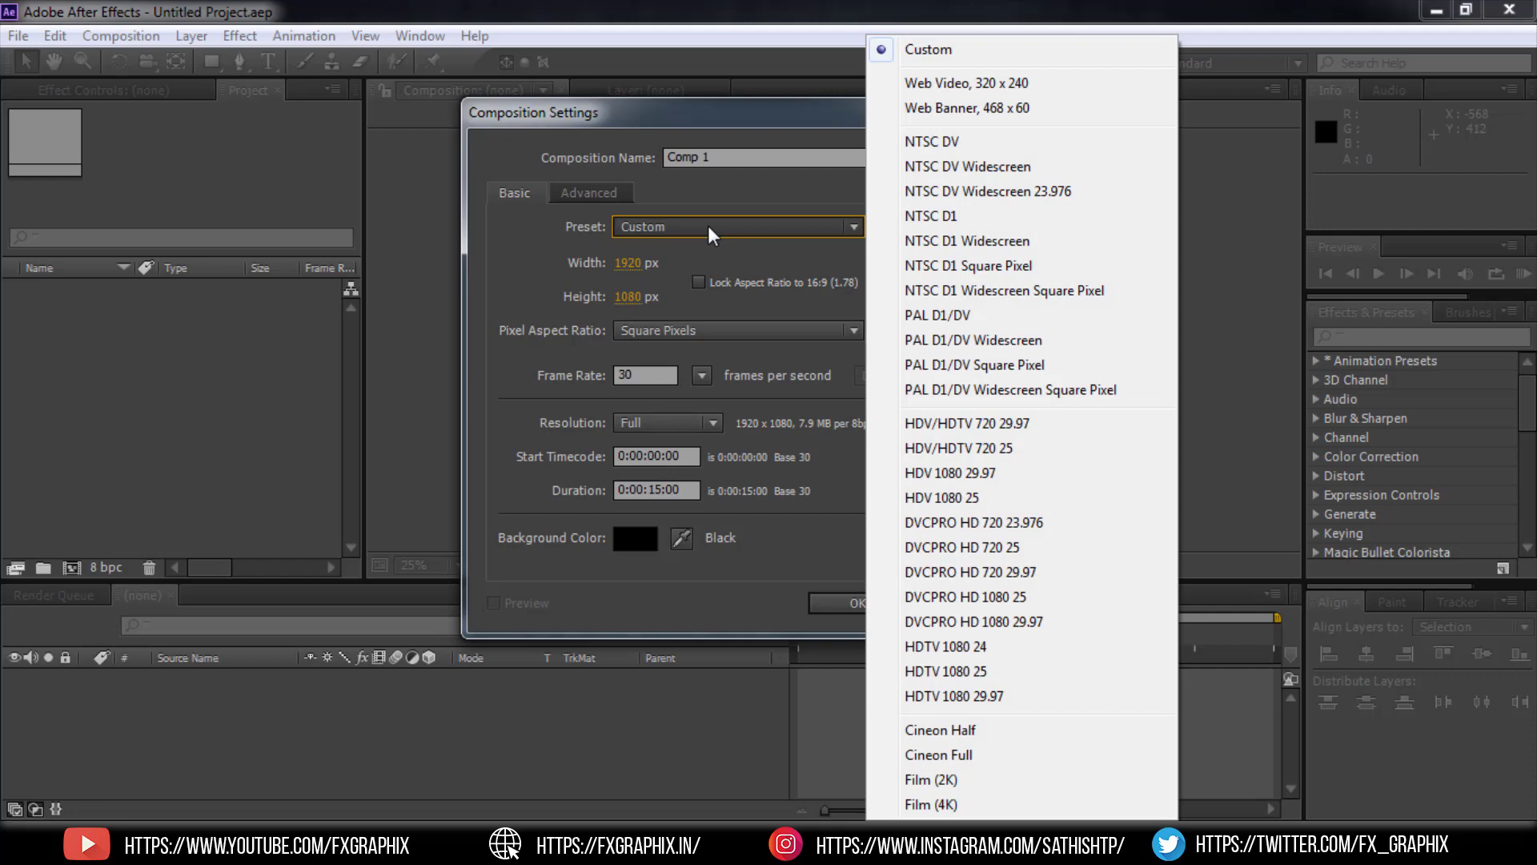
left_click(707, 224)
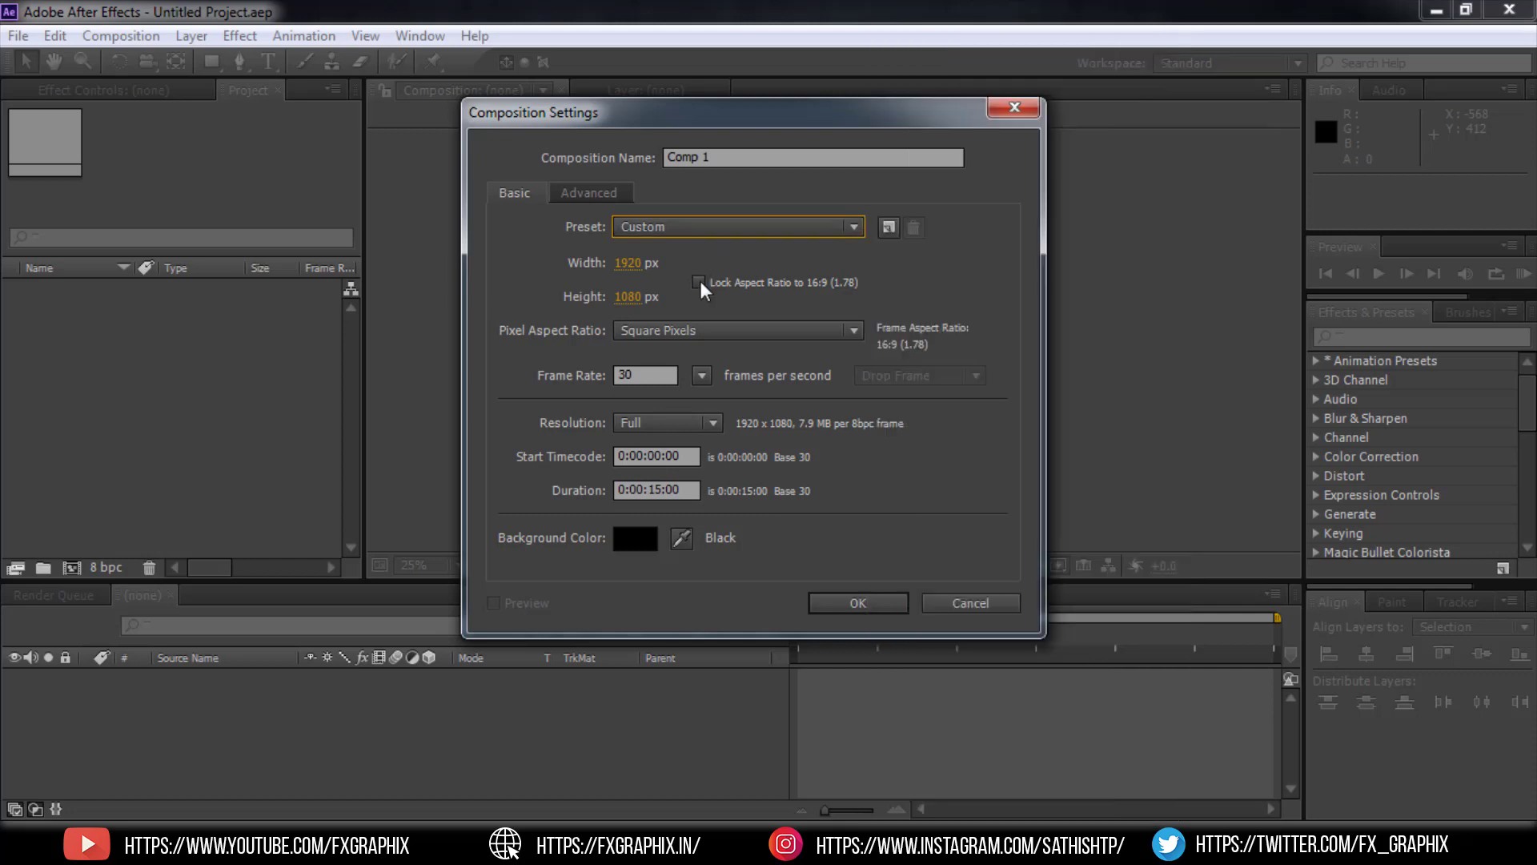
double_click(645, 374)
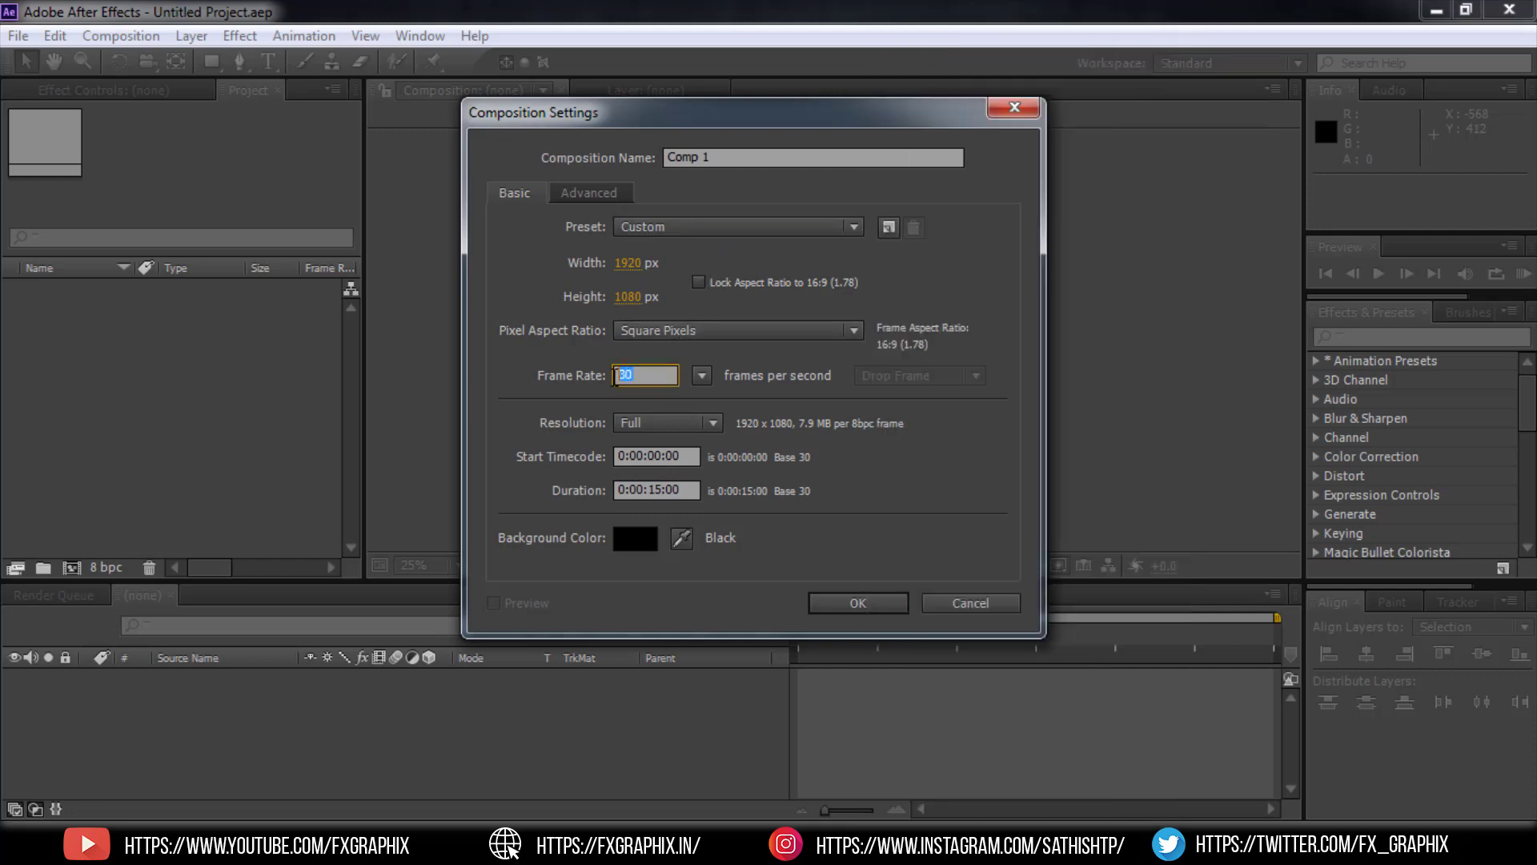
left_click(699, 282)
left_click(688, 425)
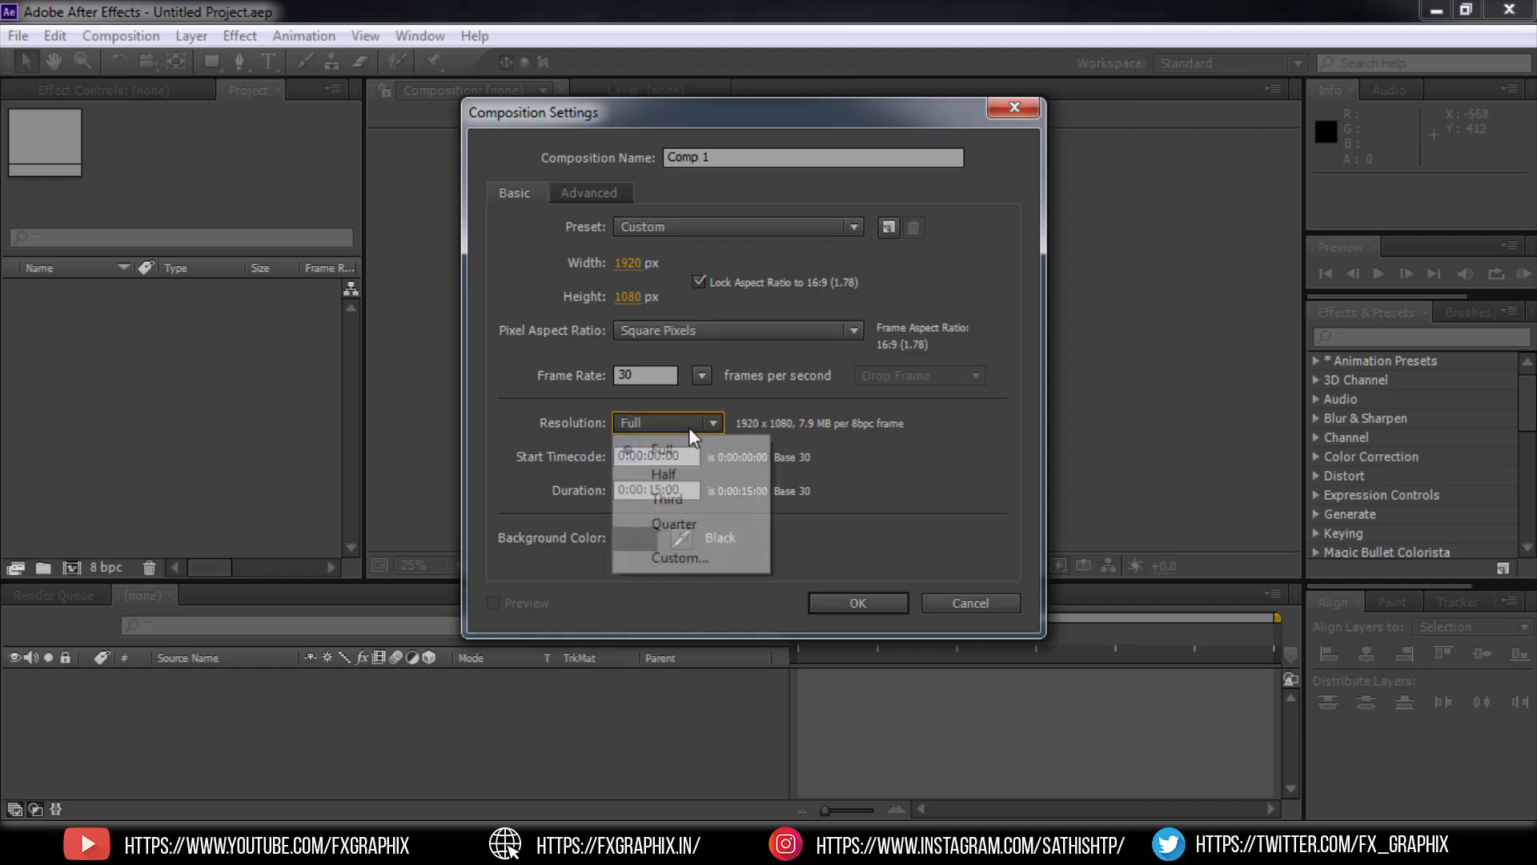
left_click(675, 522)
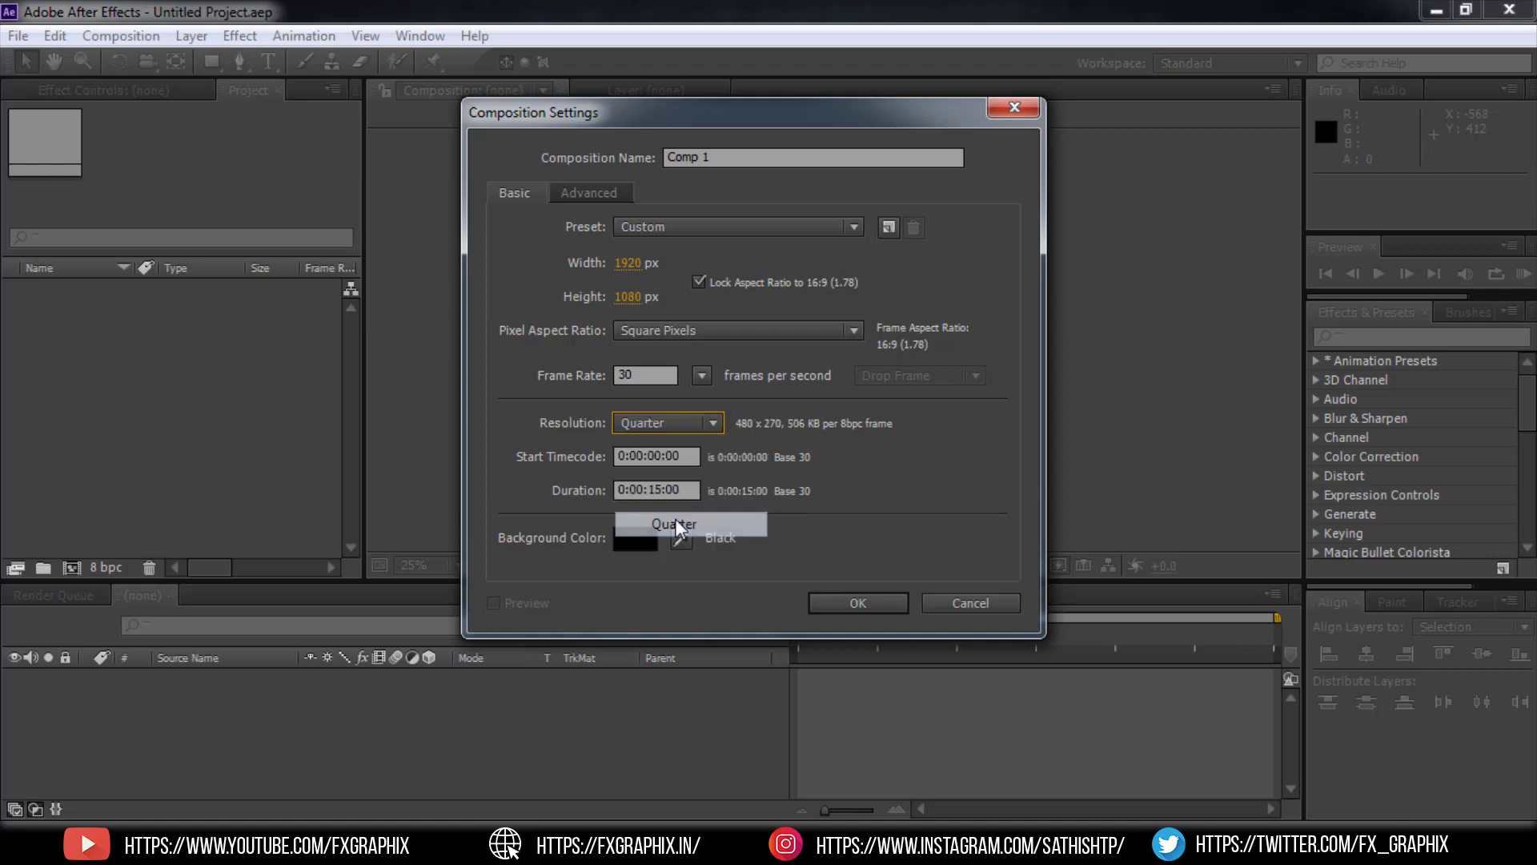
left_click(856, 602)
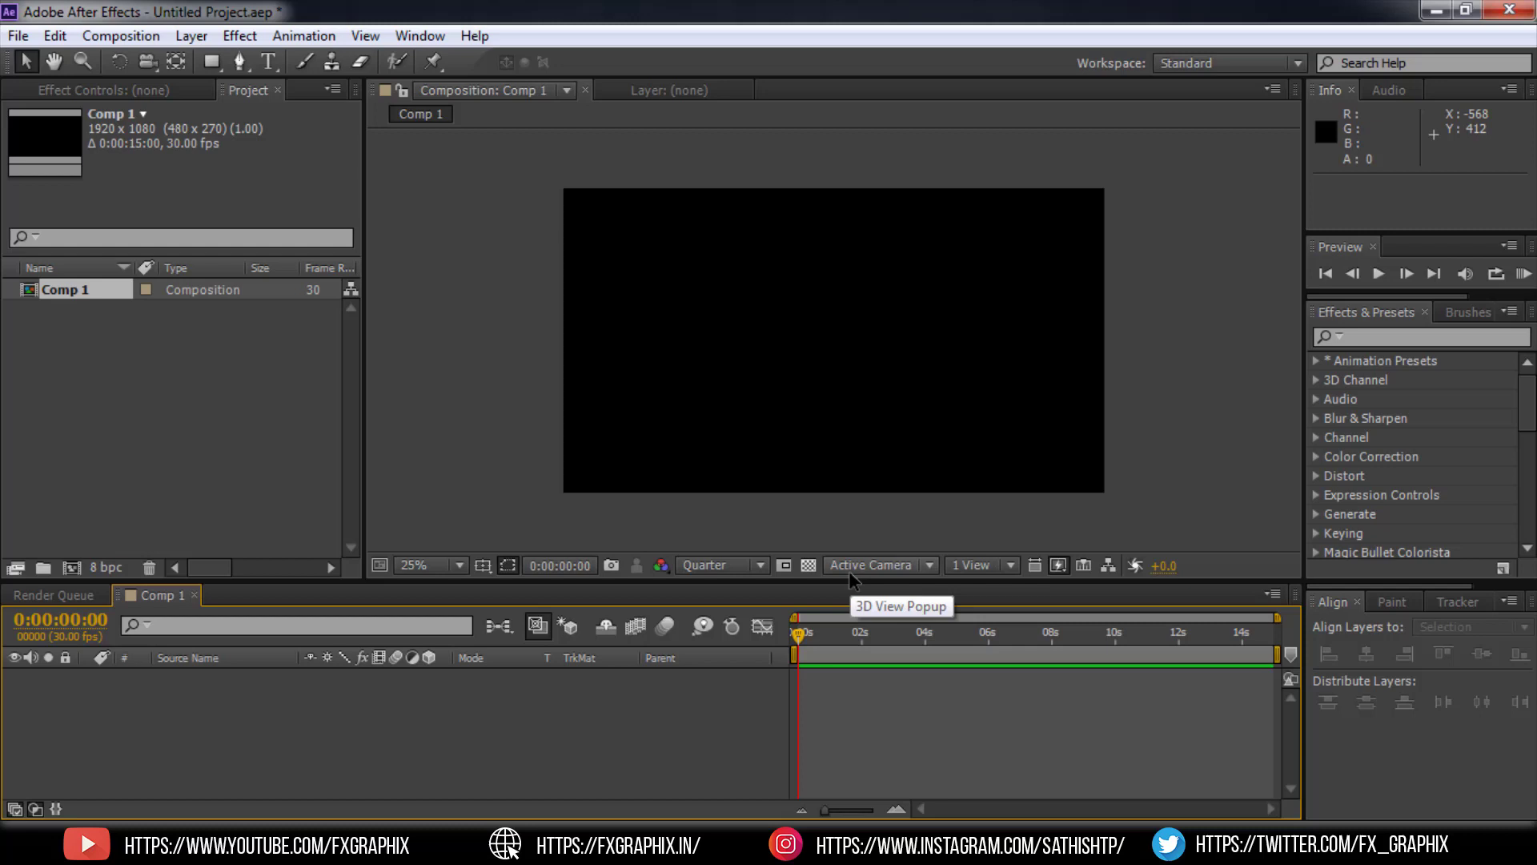
left_click(134, 344)
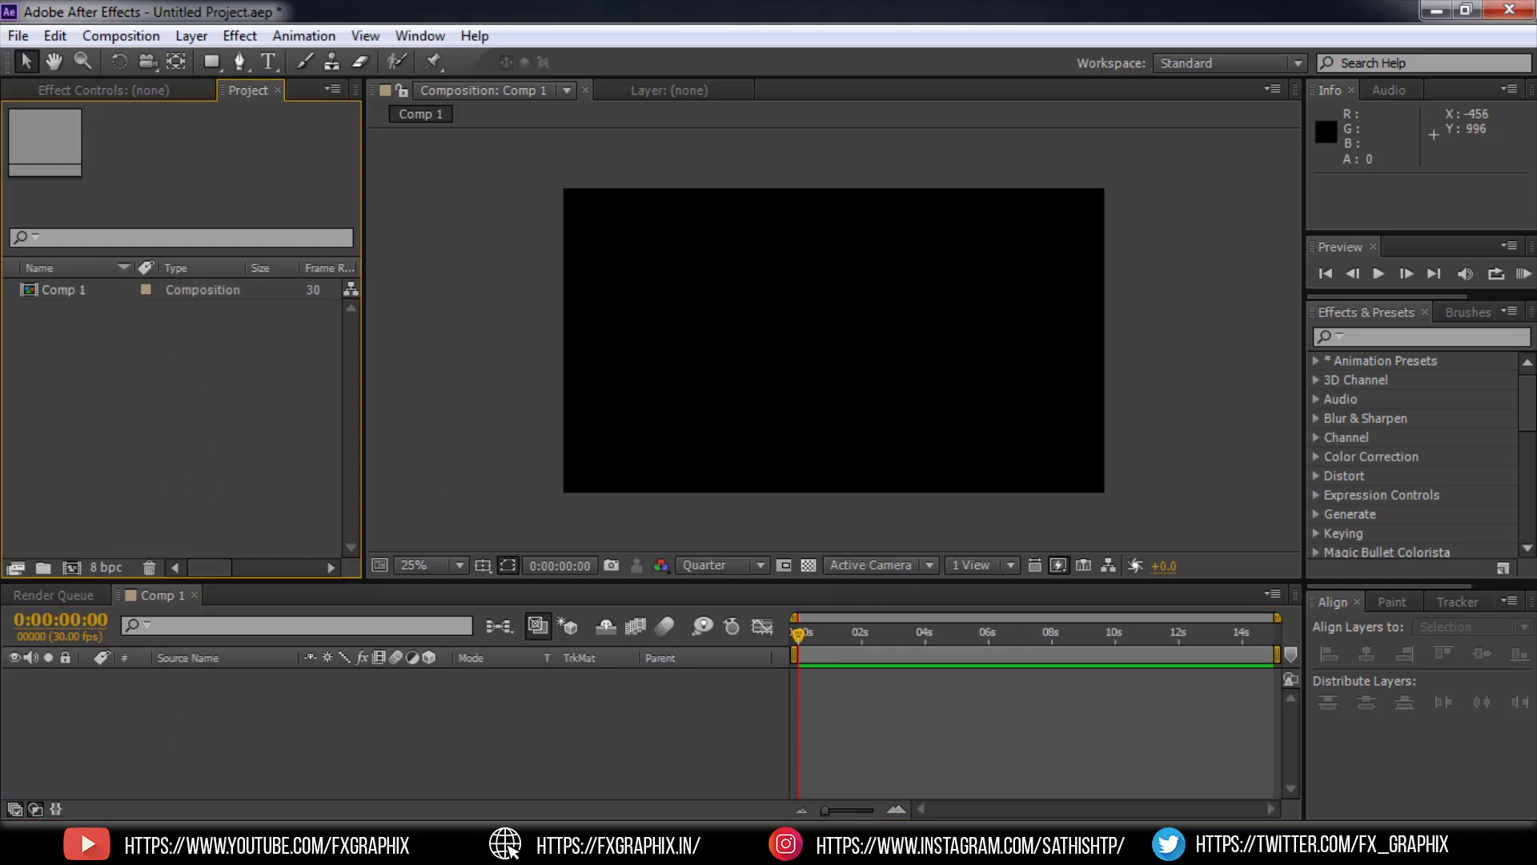
- Drag textured-1081098_1920 and Thunderstorm - 304 from the halloween folder into the Project panel
left_click(245, 725)
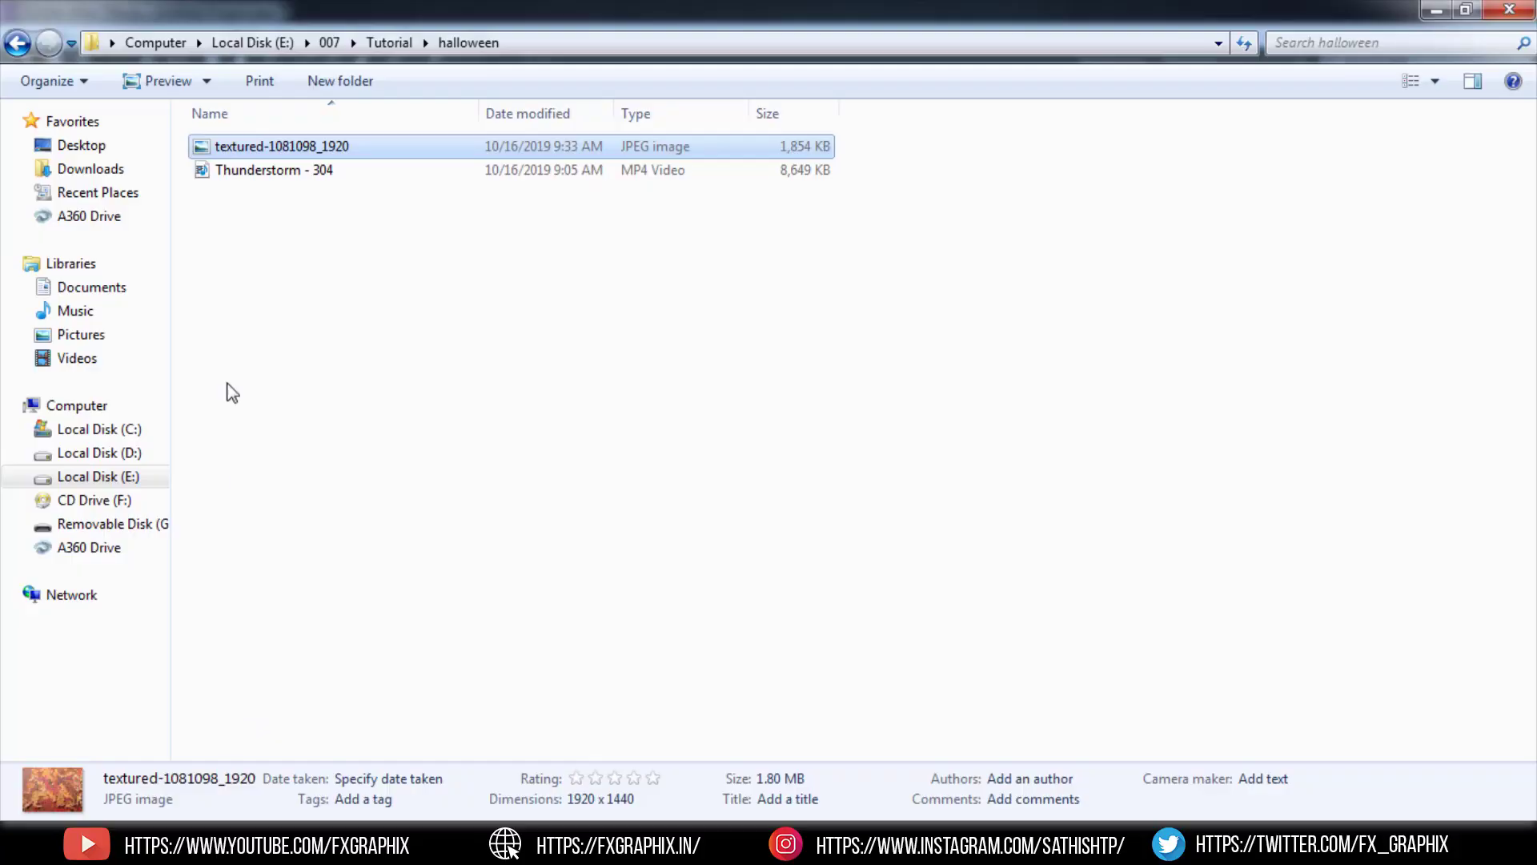
left_click_drag(384, 241, 278, 458)
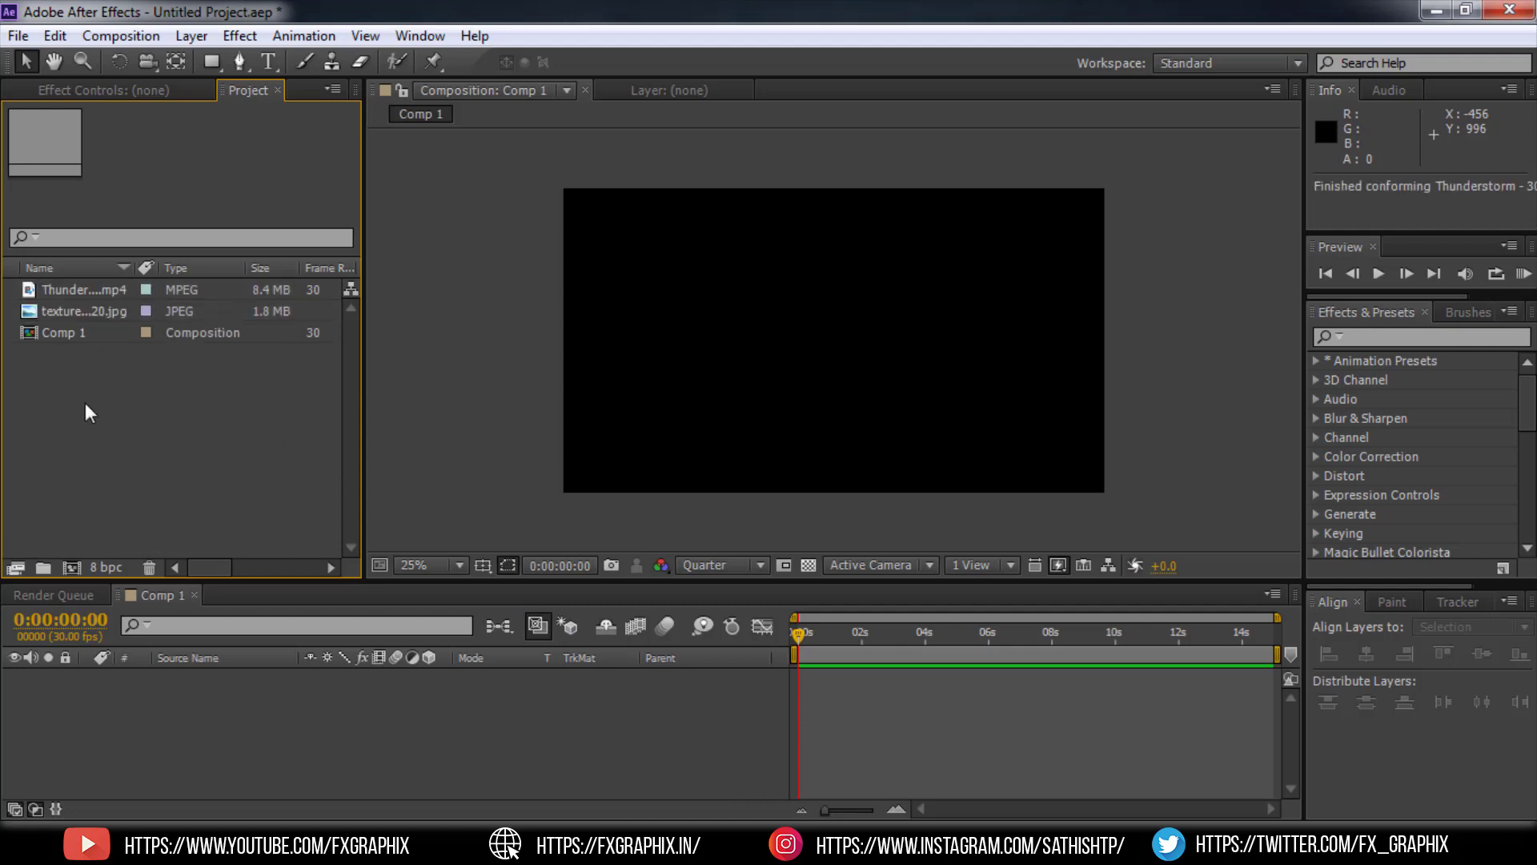
- Add Thunderstorm - 304.mp4 to Comp 1 as a layer, widen Source Name, and preview it
right_click(181, 431)
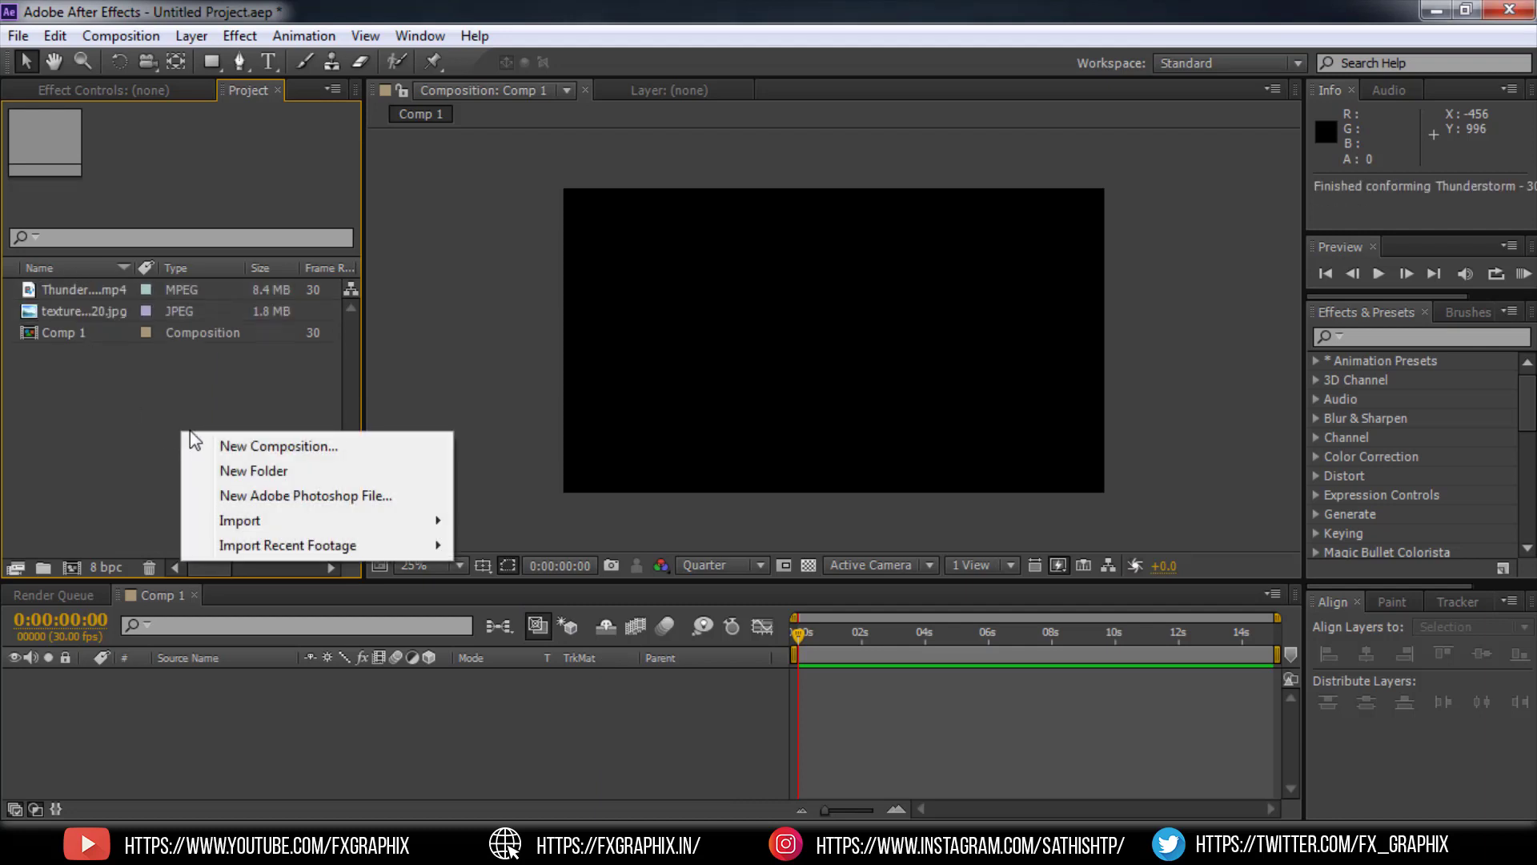
left_click(101, 405)
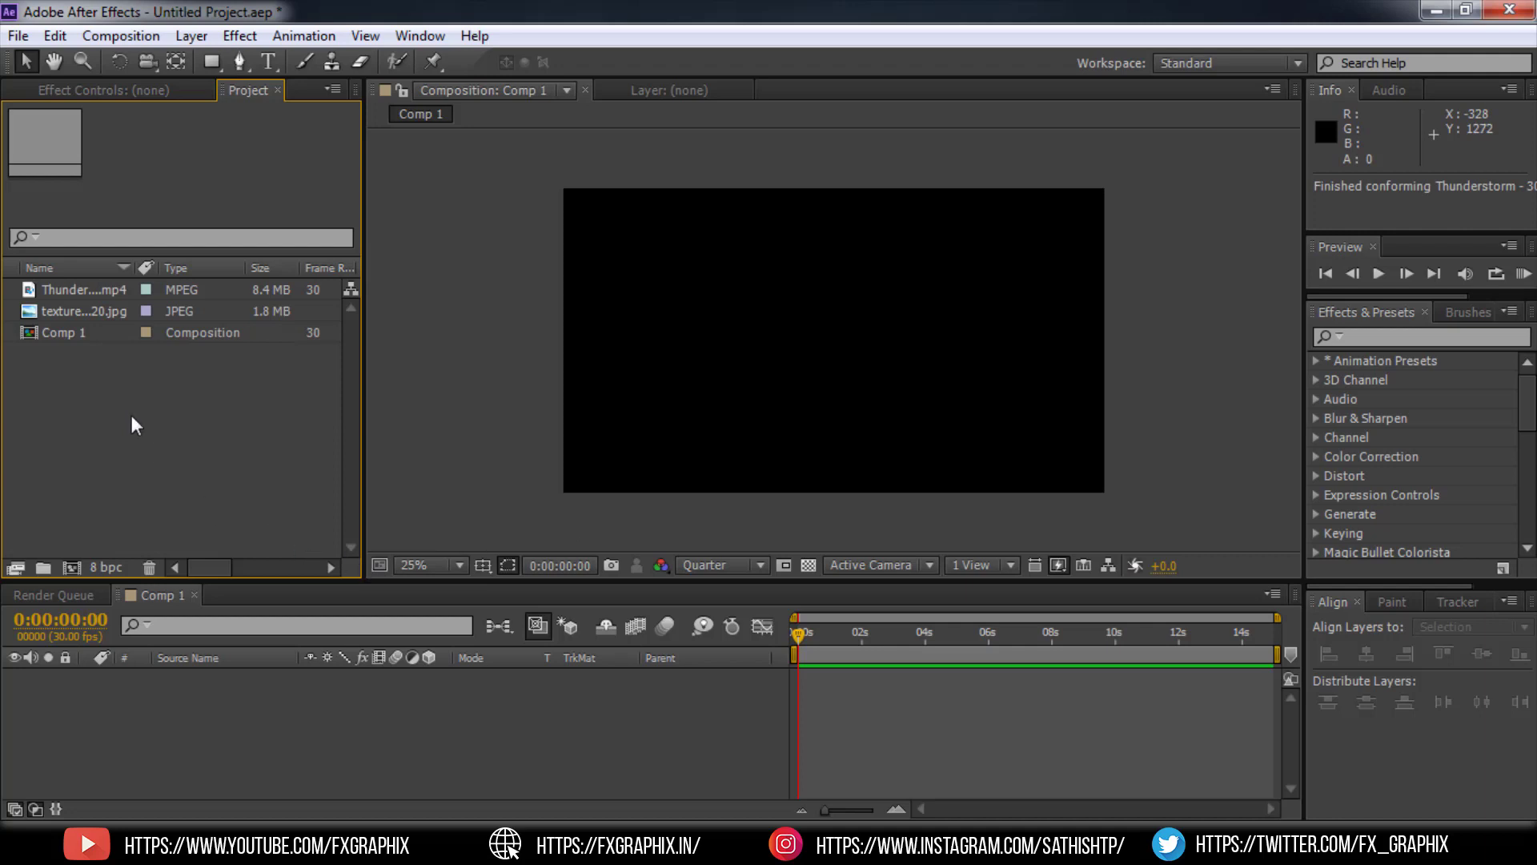
left_click(74, 285)
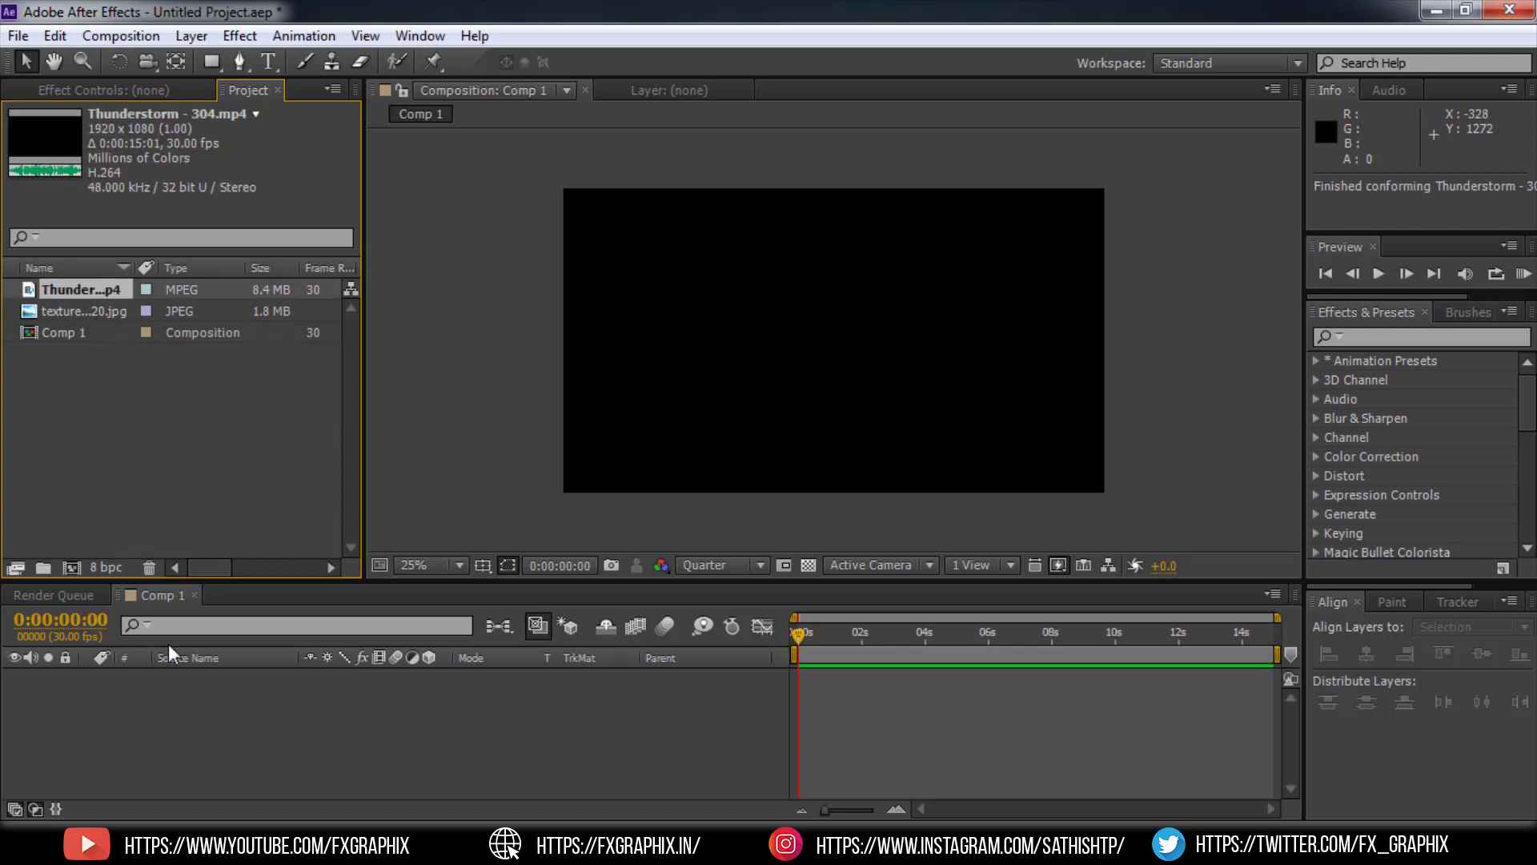
mouse_move(134, 689)
left_mouse_down()
mouse_move(119, 708)
mouse_move(144, 707)
left_mouse_up()
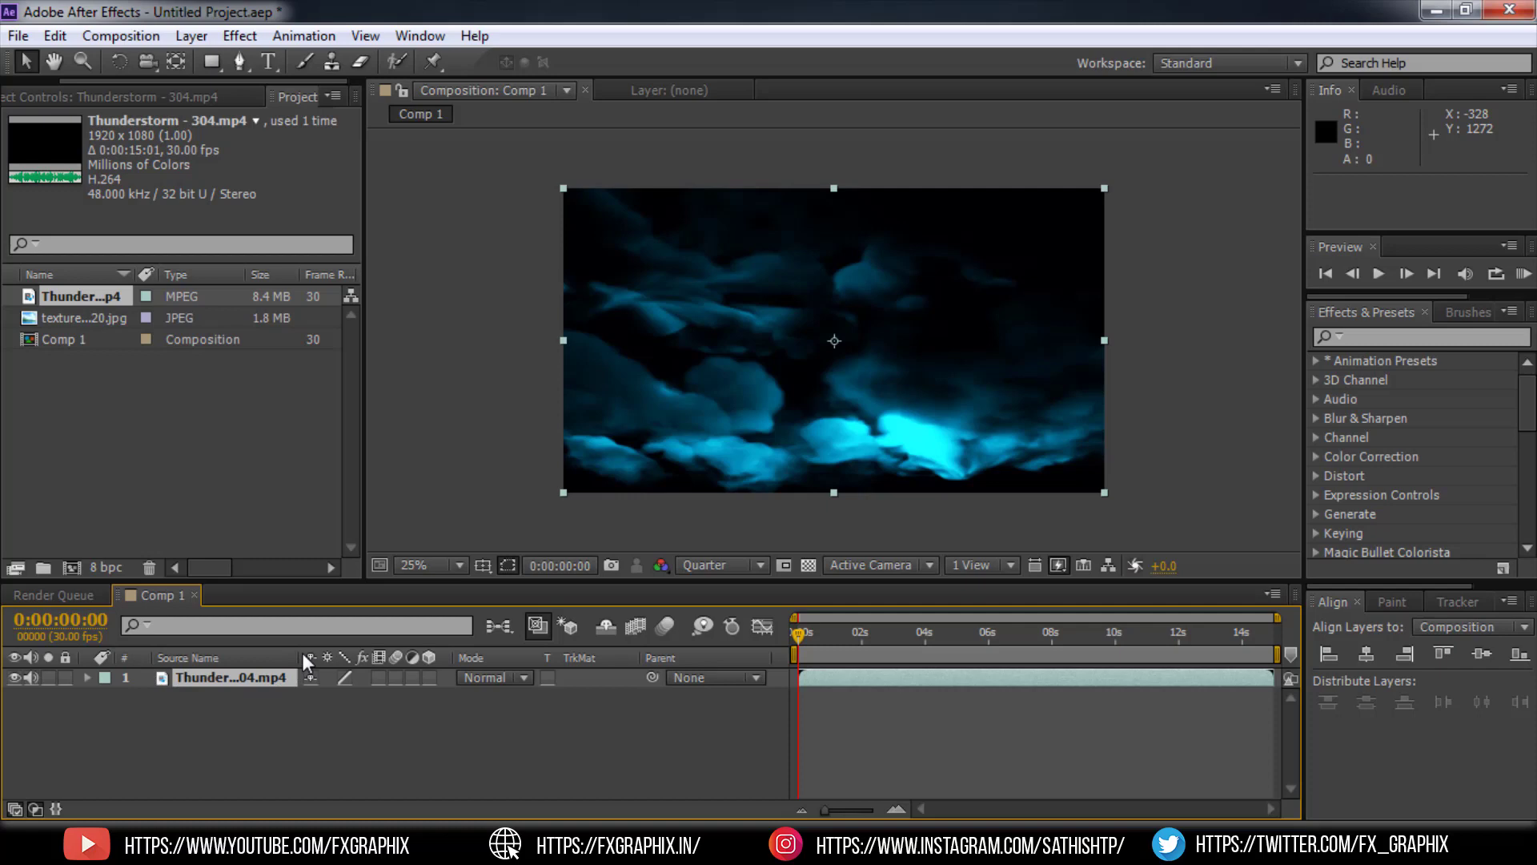
left_click_drag(301, 652, 367, 657)
key("space")
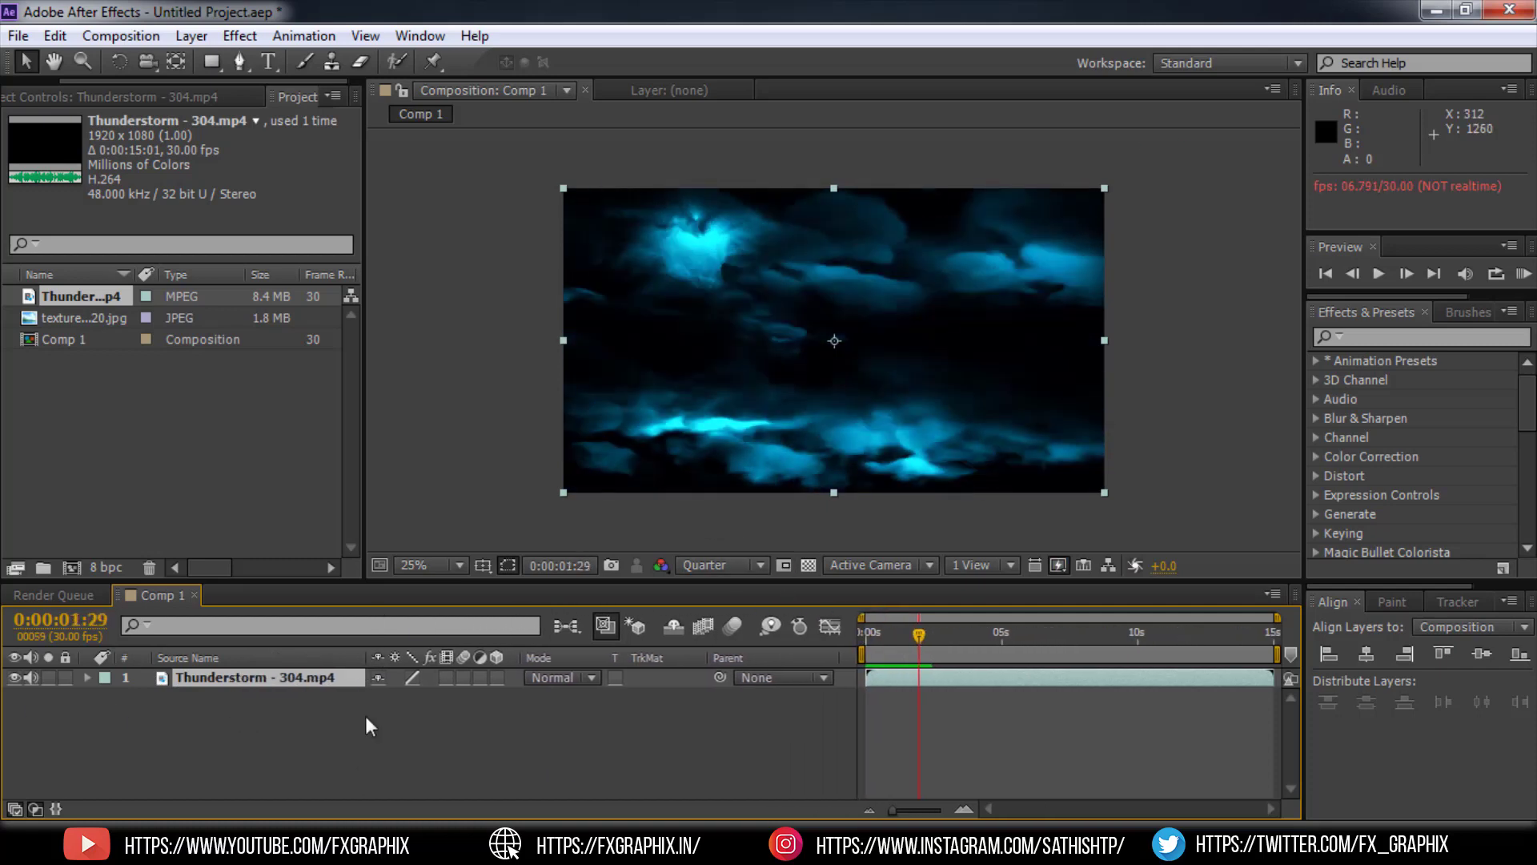
- Create a text layer reading THUNDER on one line and STORM on the next, then select all
right_click(390, 717)
mouse_move(559, 478)
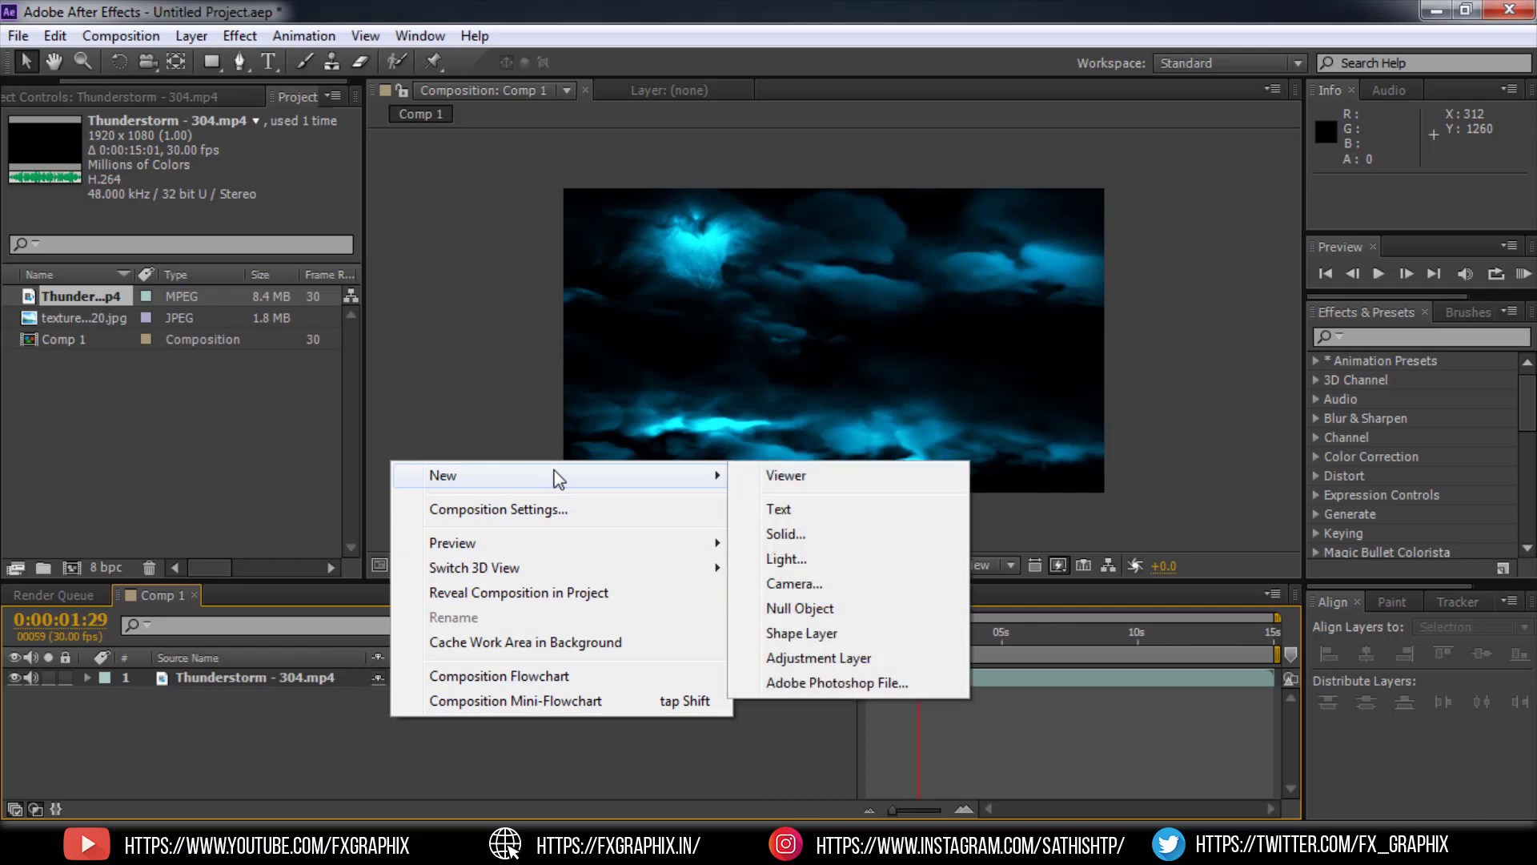
key("Escape")
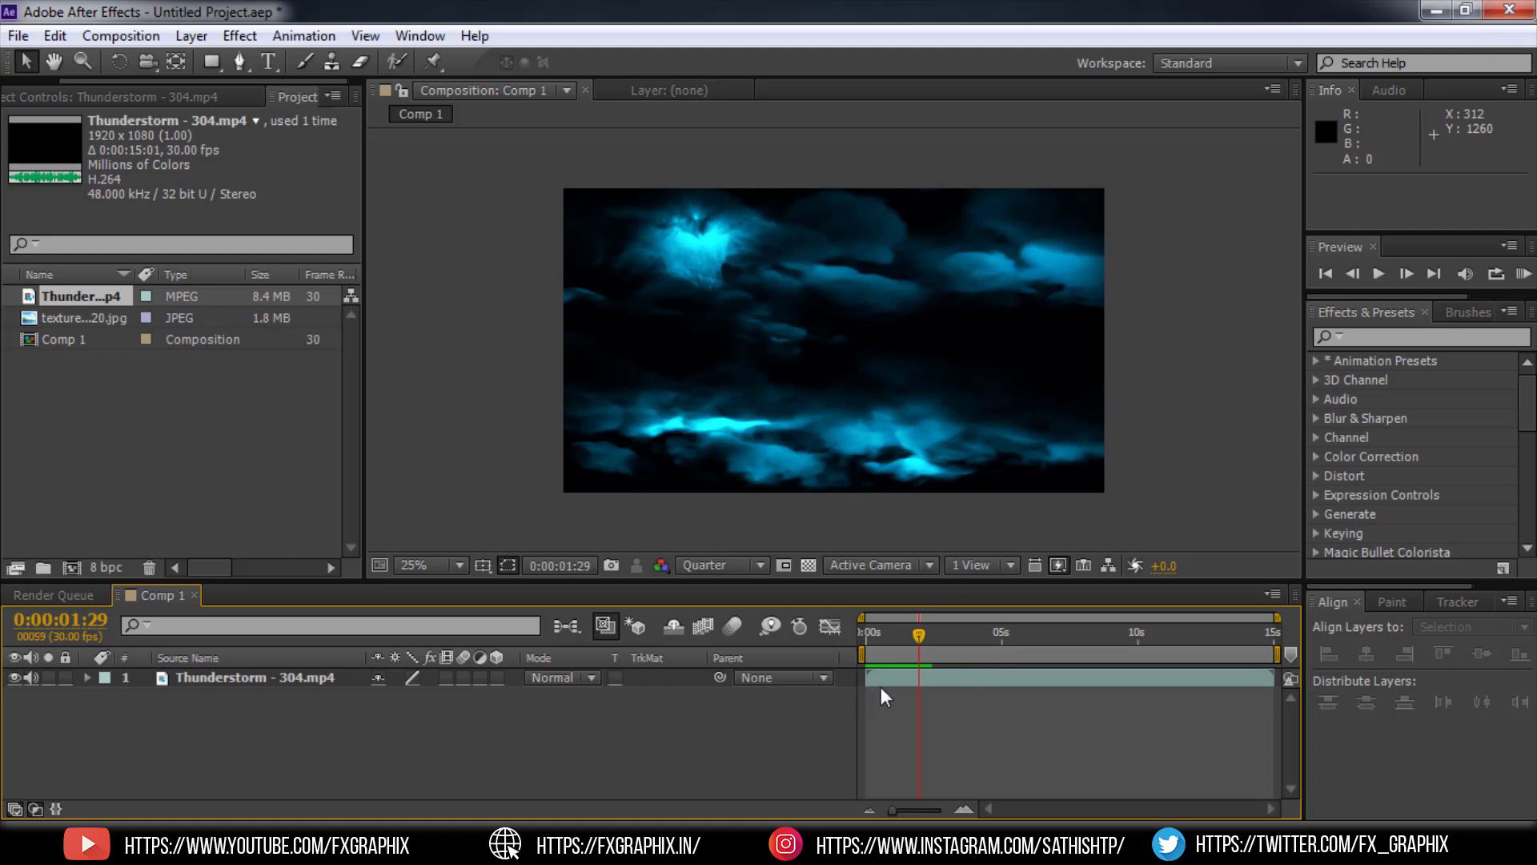
key("ctrl+alt+shift+t")
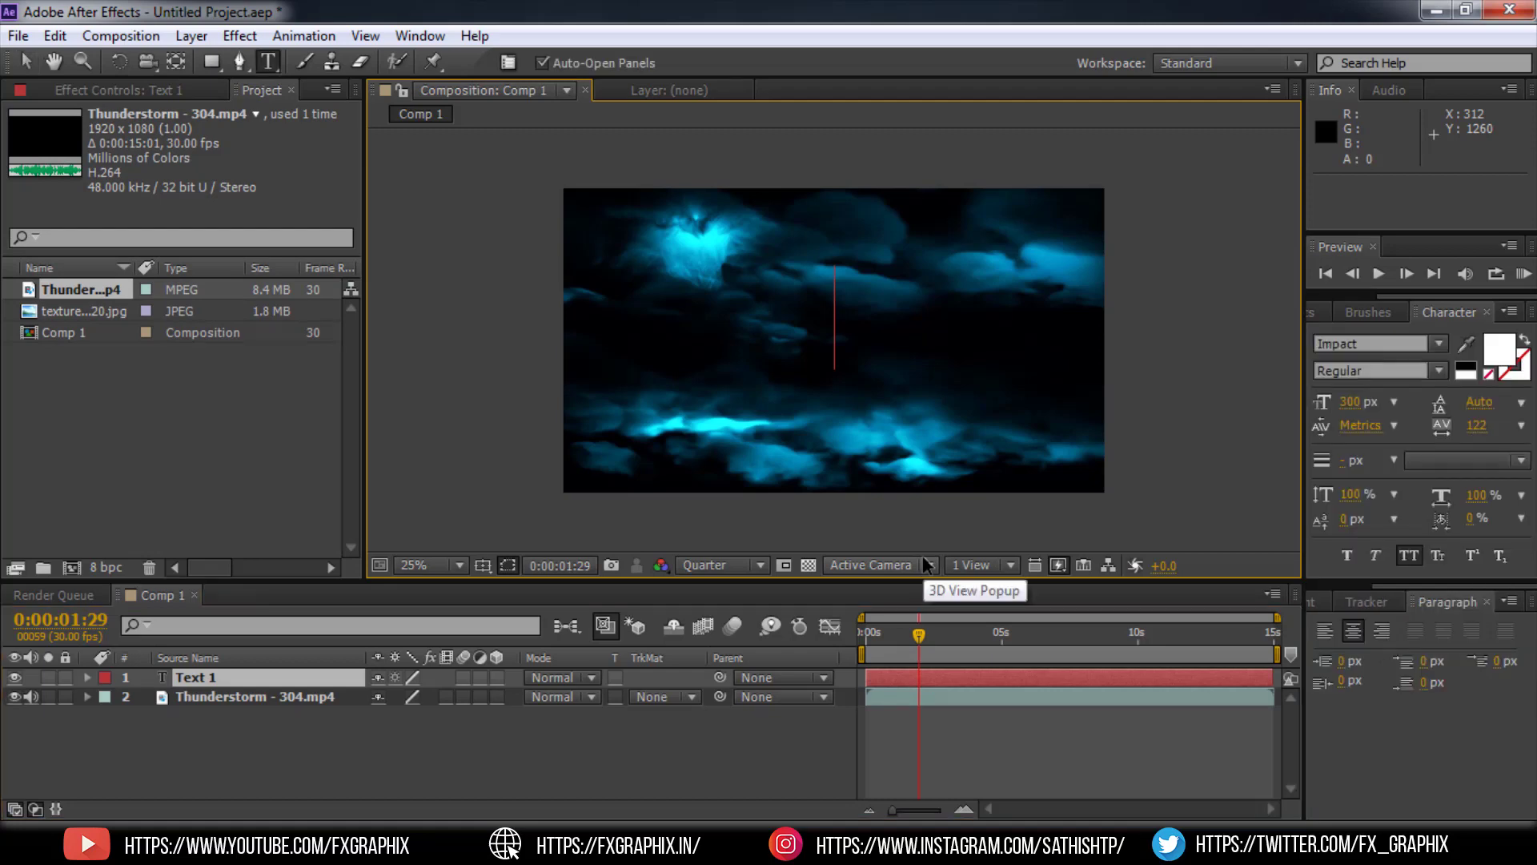
type("H")
key("BackSpace")
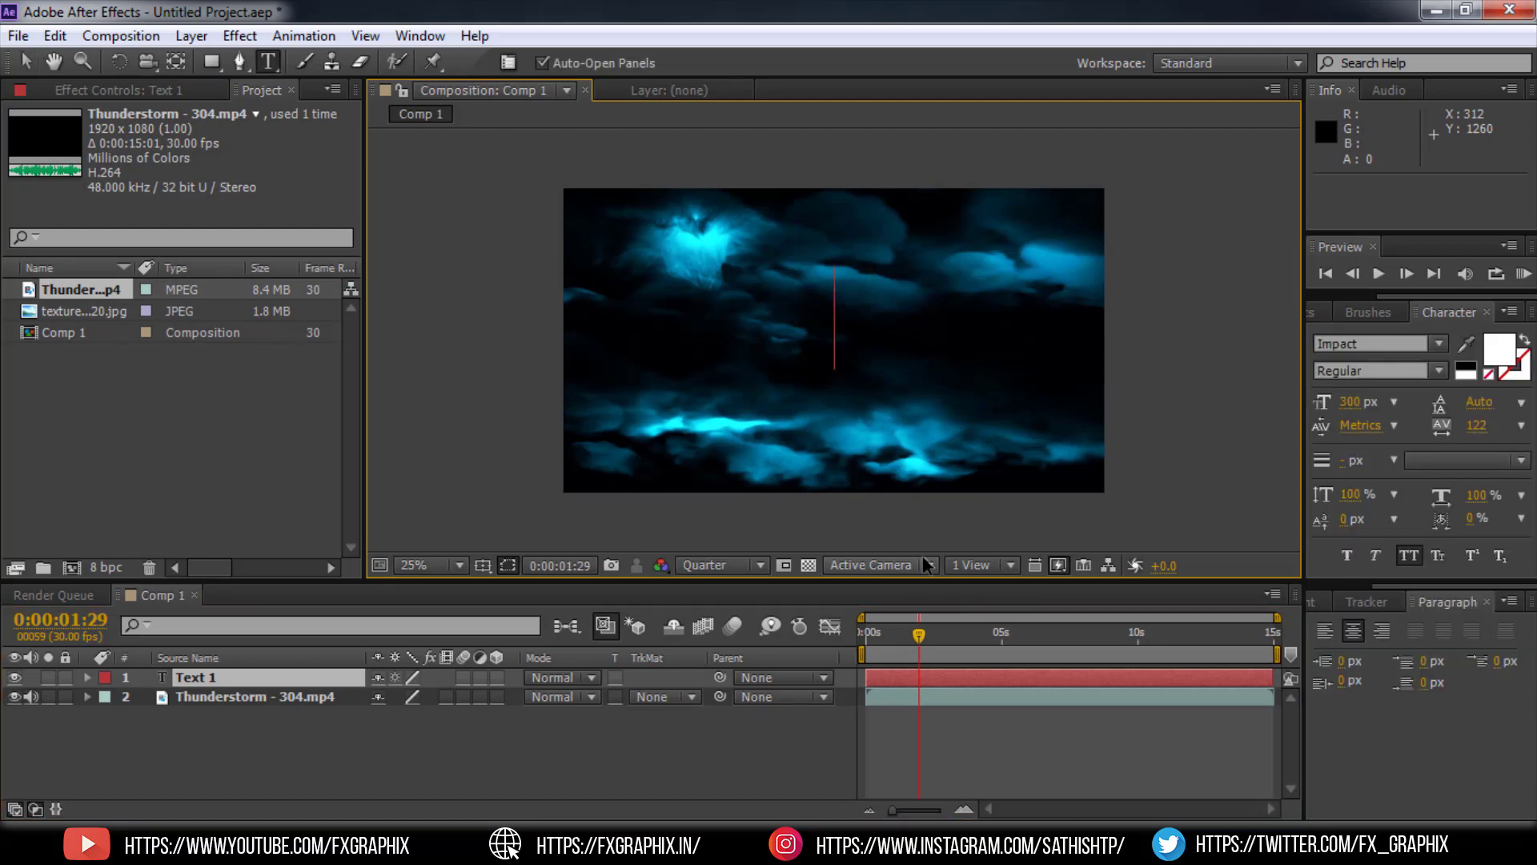
type("THUNDER")
key("Return")
type("STORM")
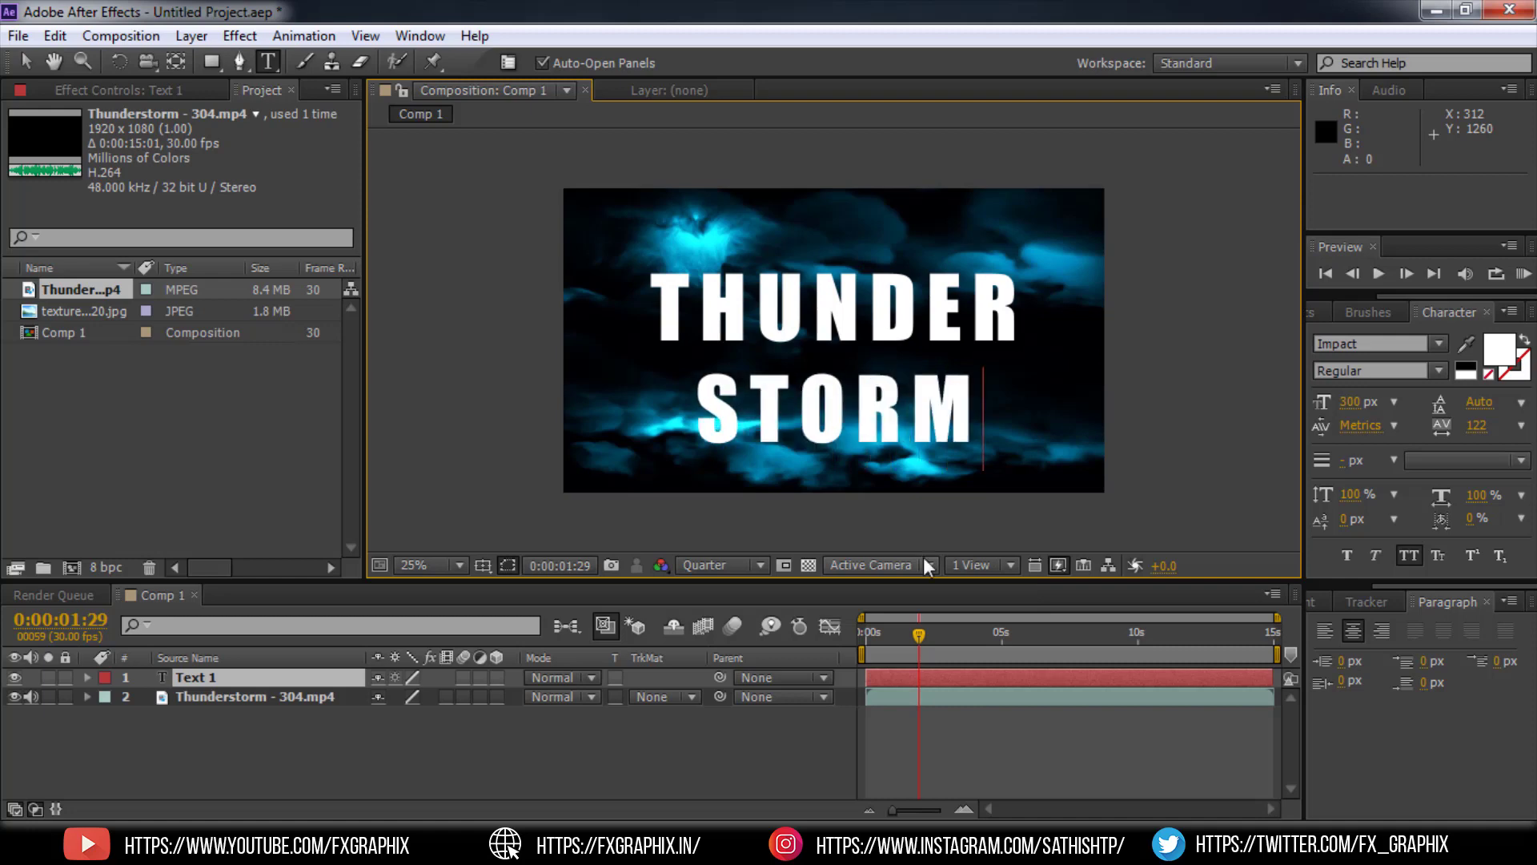
key("ctrl+a")
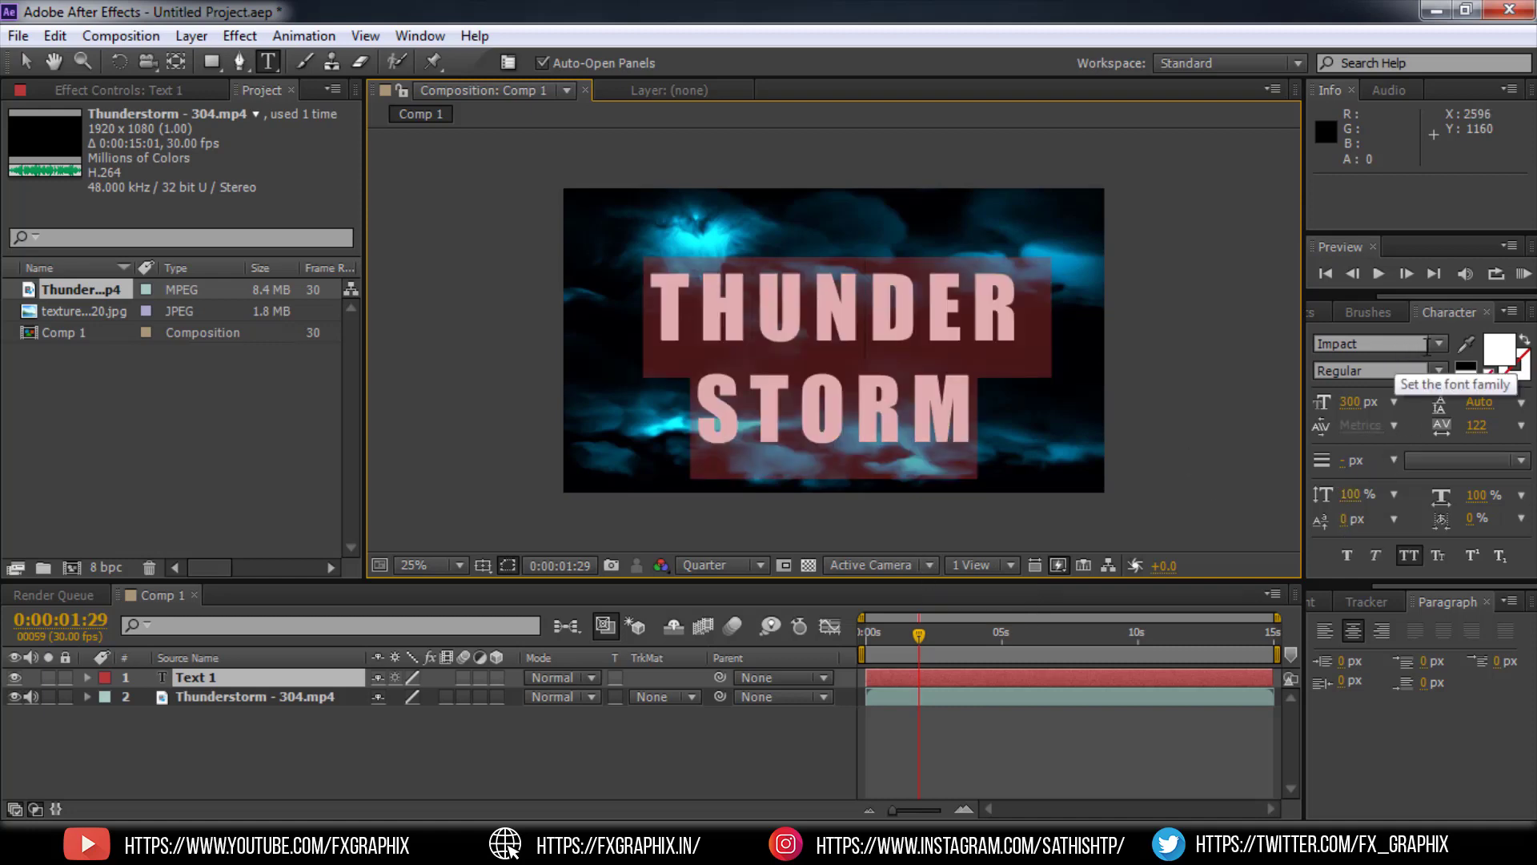
- Try Raavi, then set the title font to Riky Vampdator Normal at 202 px
left_click(1400, 343)
type("Raavi")
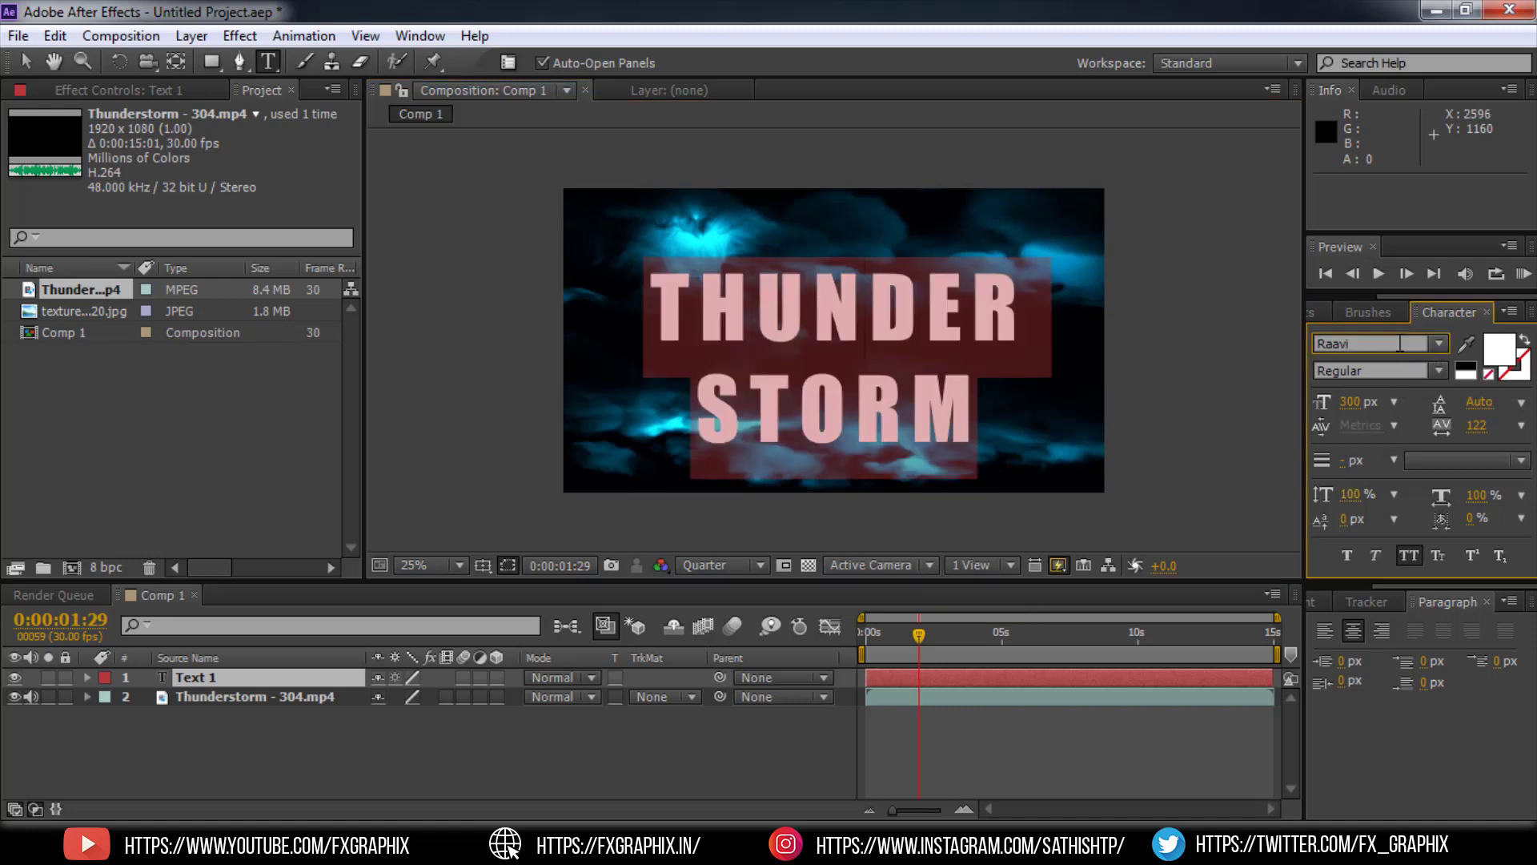
key("Return")
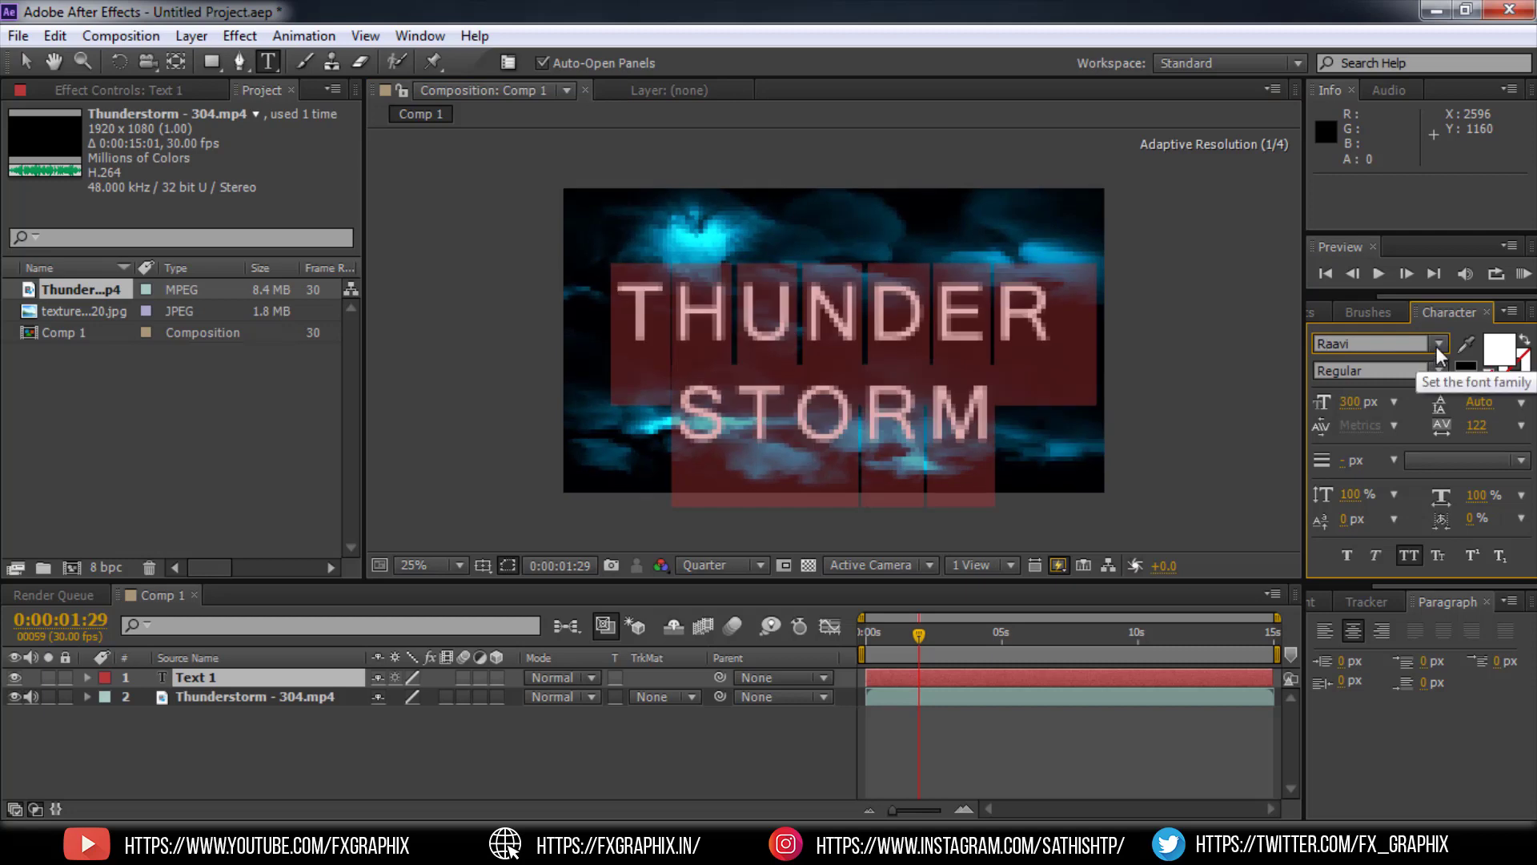
left_click(1438, 344)
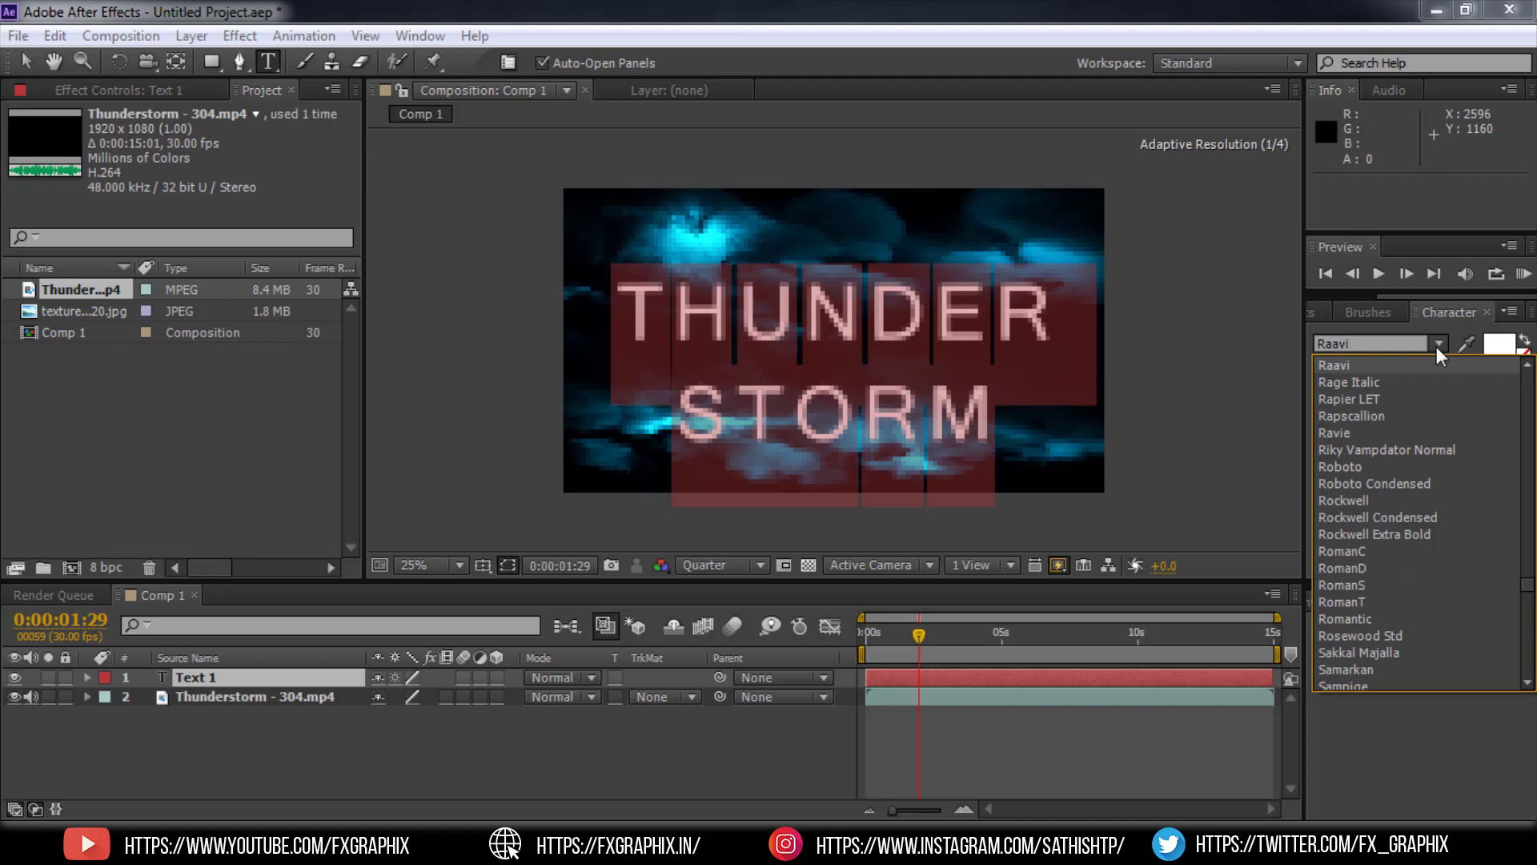
left_click(1410, 448)
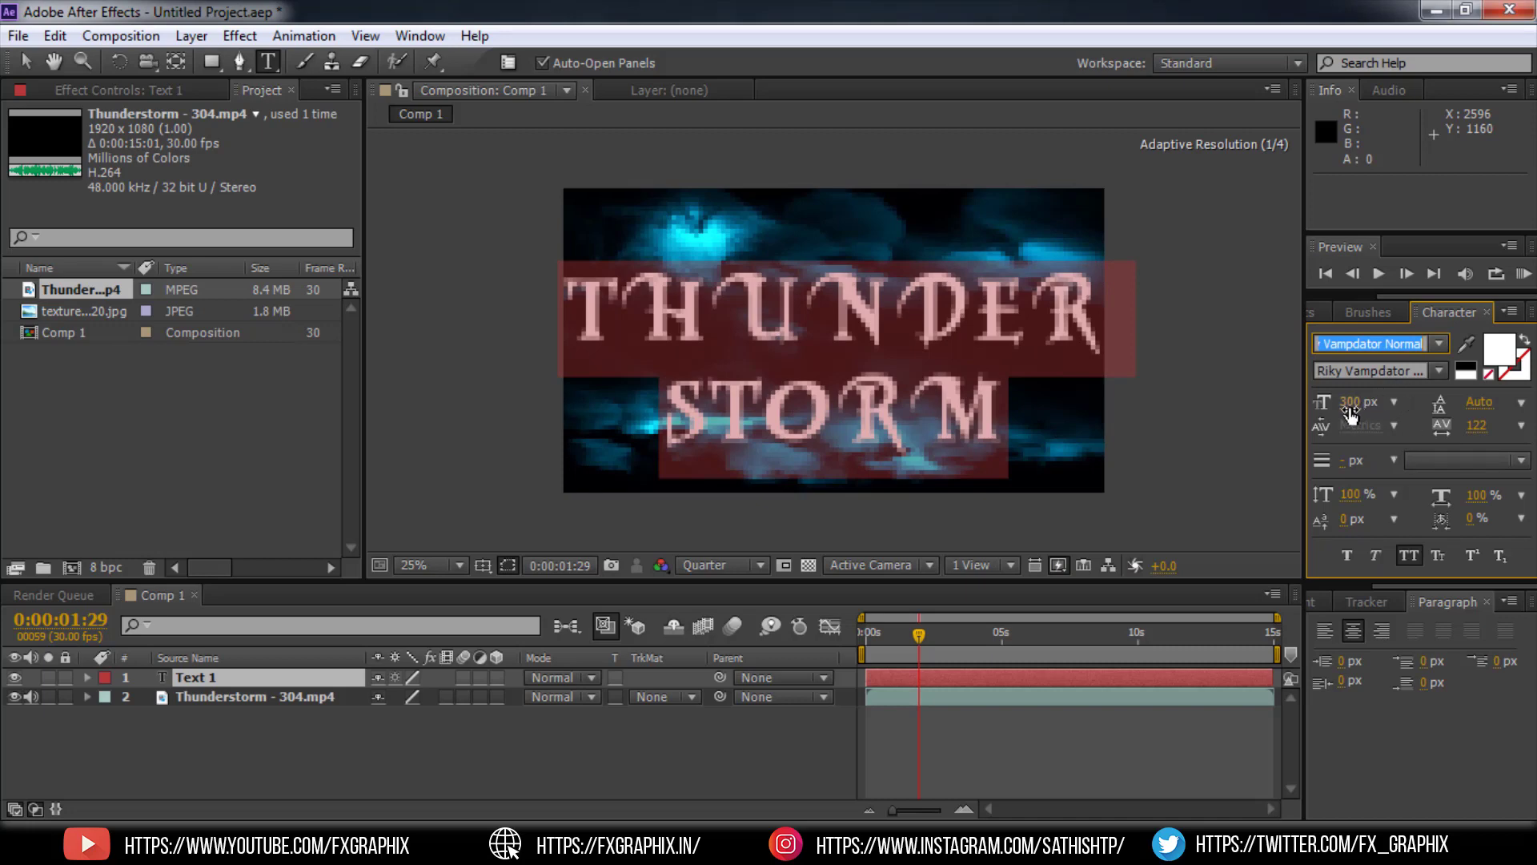
left_click_drag(1350, 414, 1297, 414)
scroll(816, 329, "up", 2)
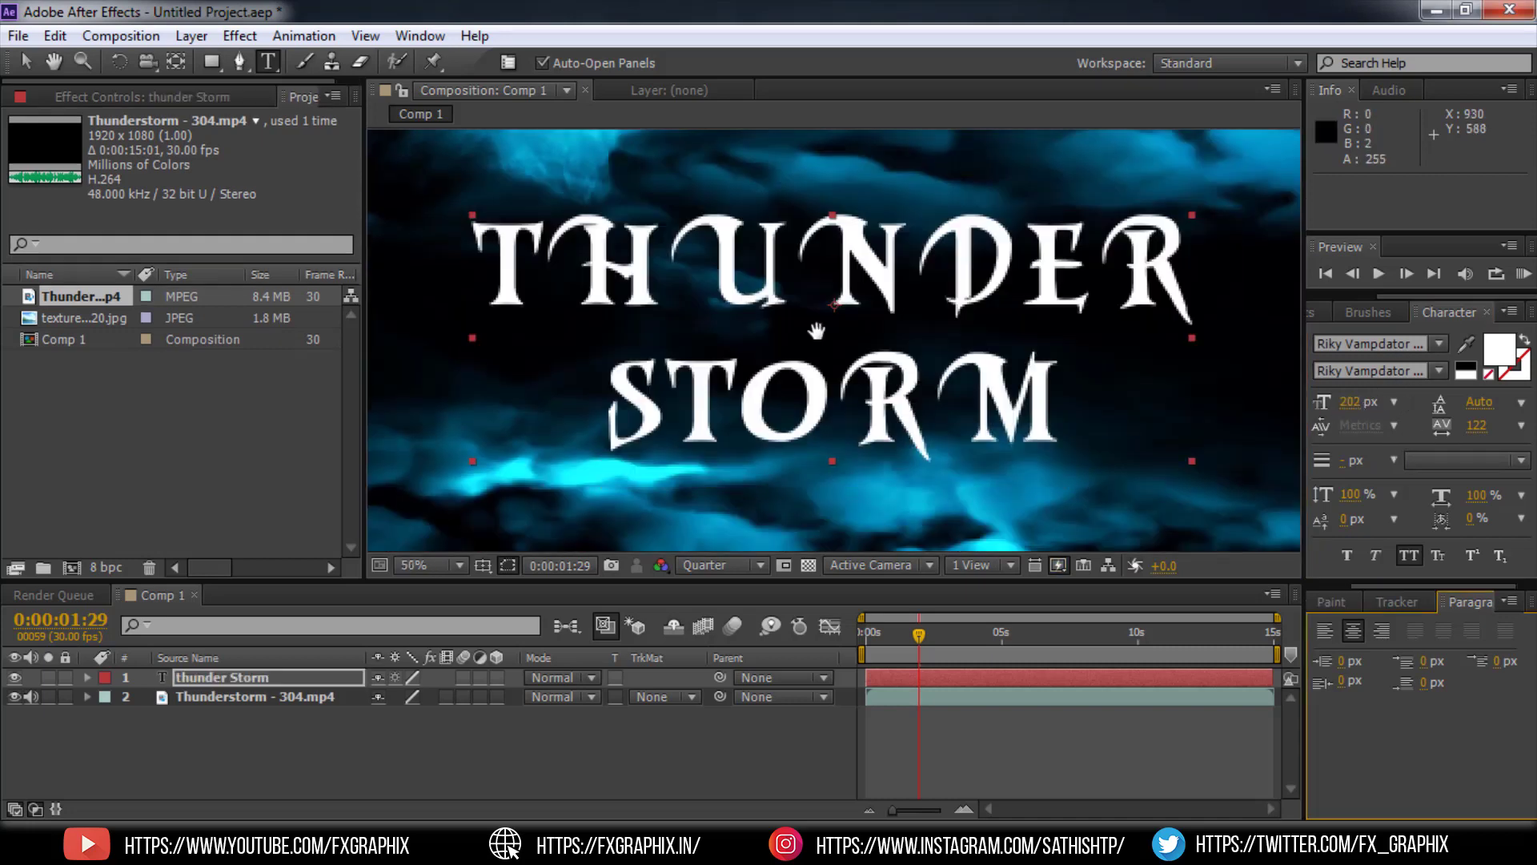
scroll(817, 330, "down", 2)
left_click(1511, 601)
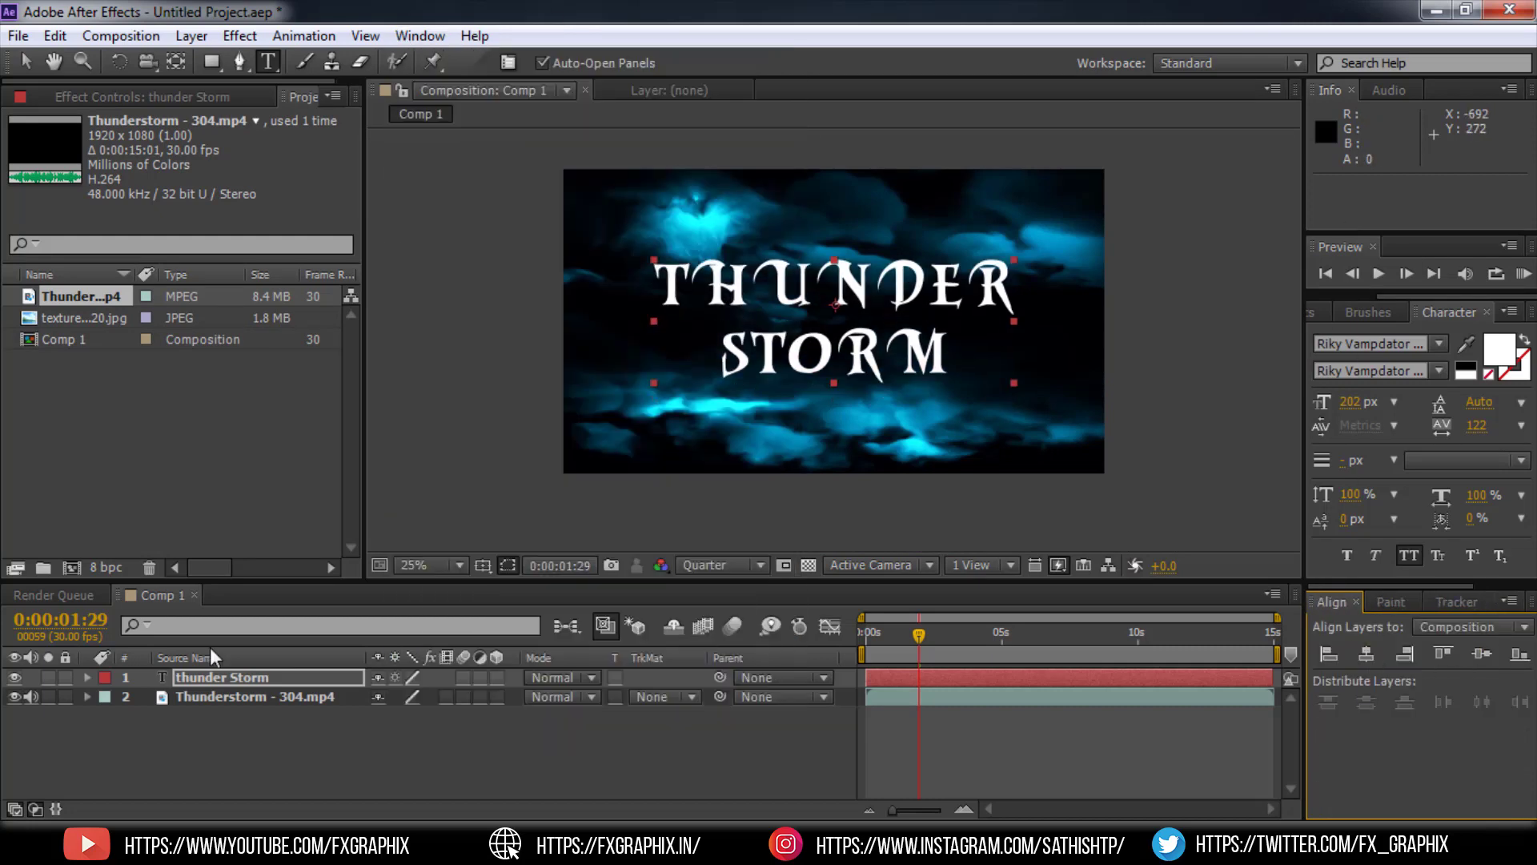
- Place textured-1081098_1920.jpg in Comp 1 above the title layer
left_click(188, 725)
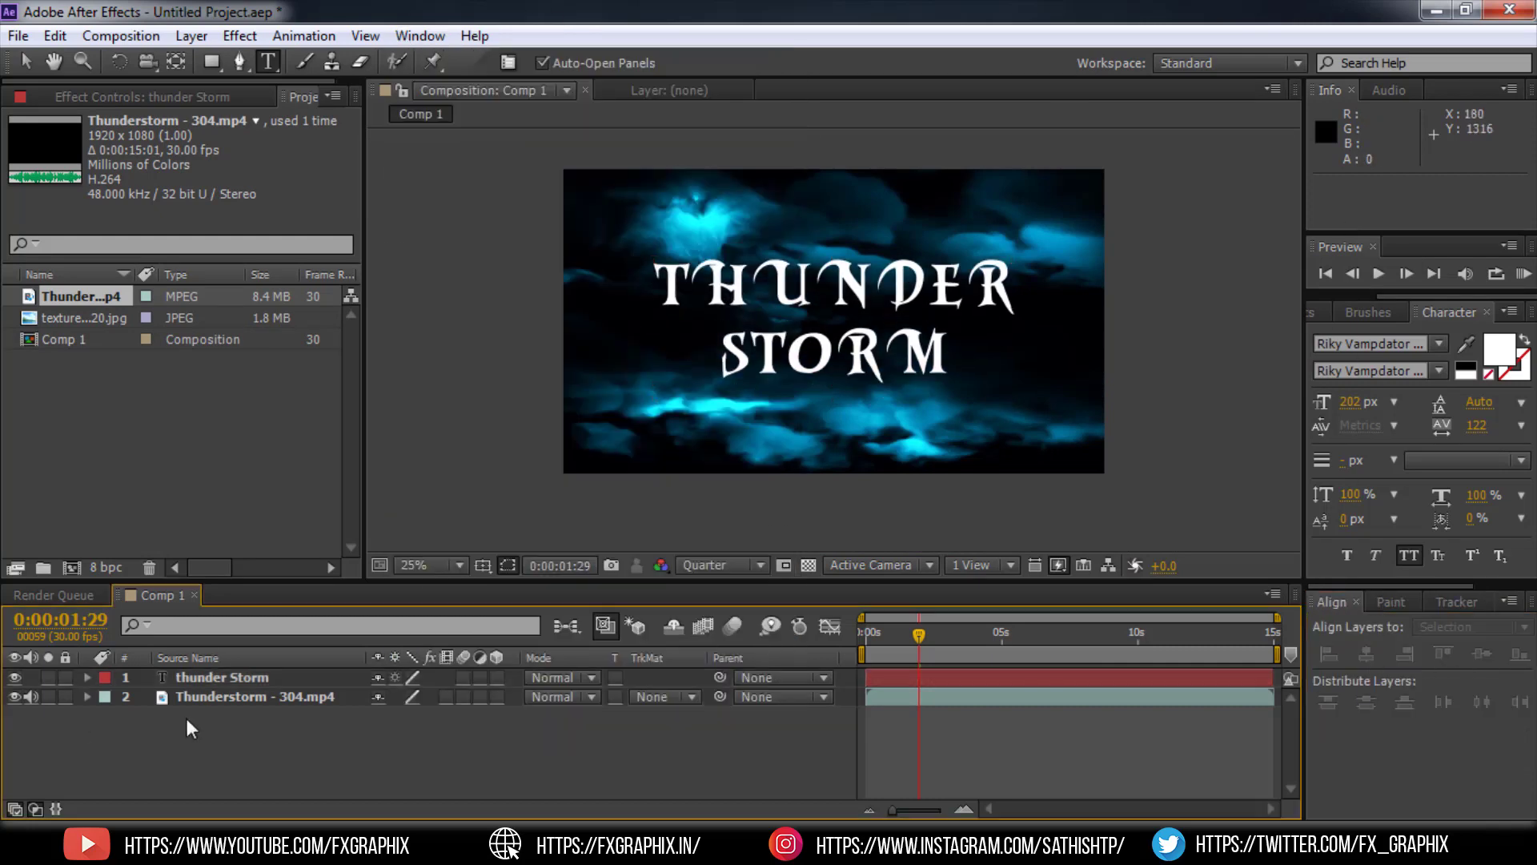
left_click(64, 294)
left_click(58, 316)
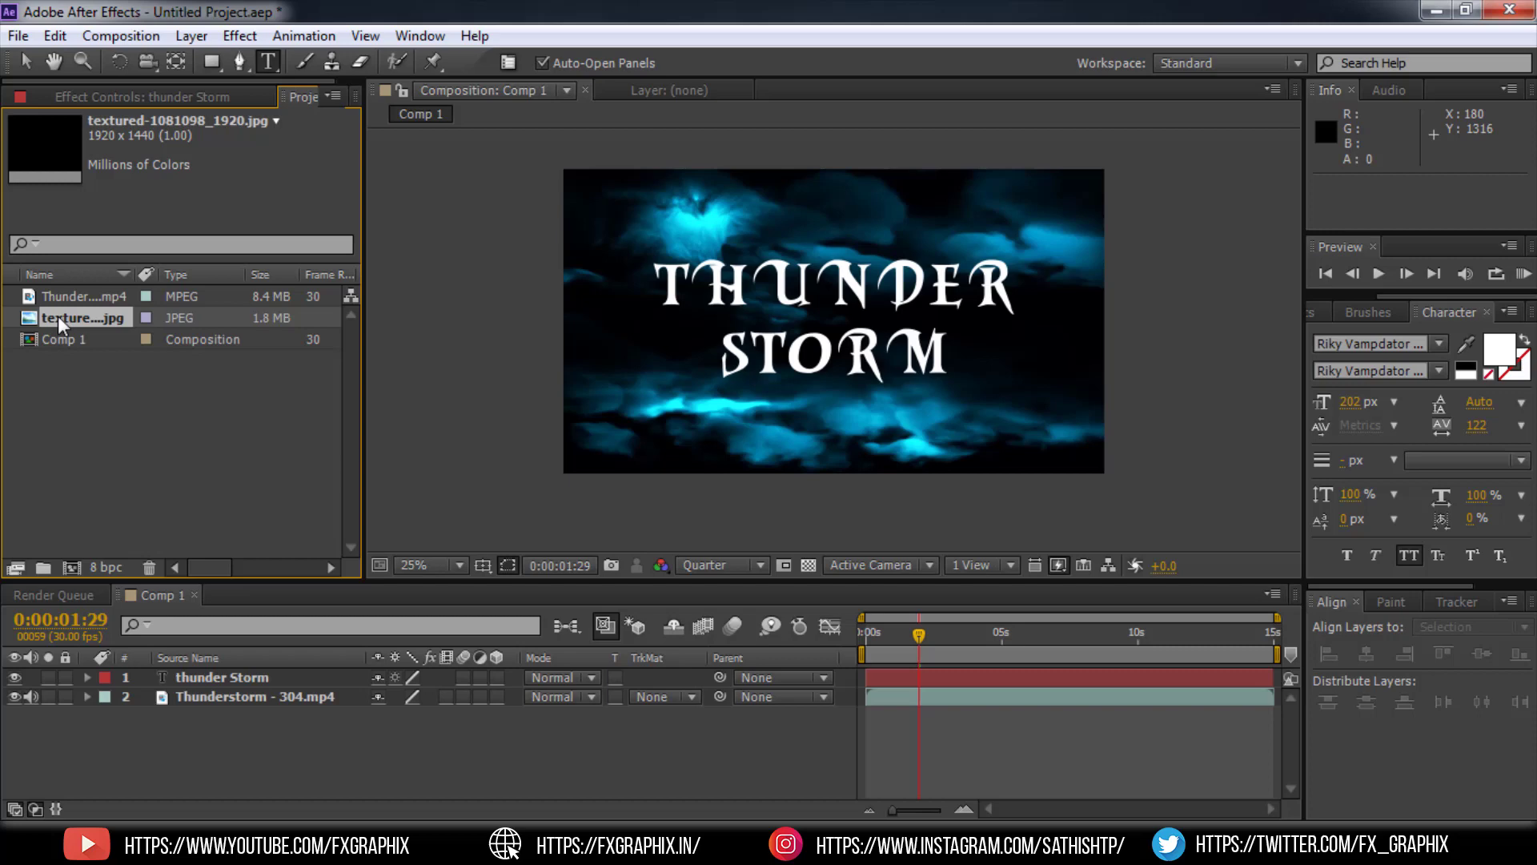
left_click(40, 316, "ctrl")
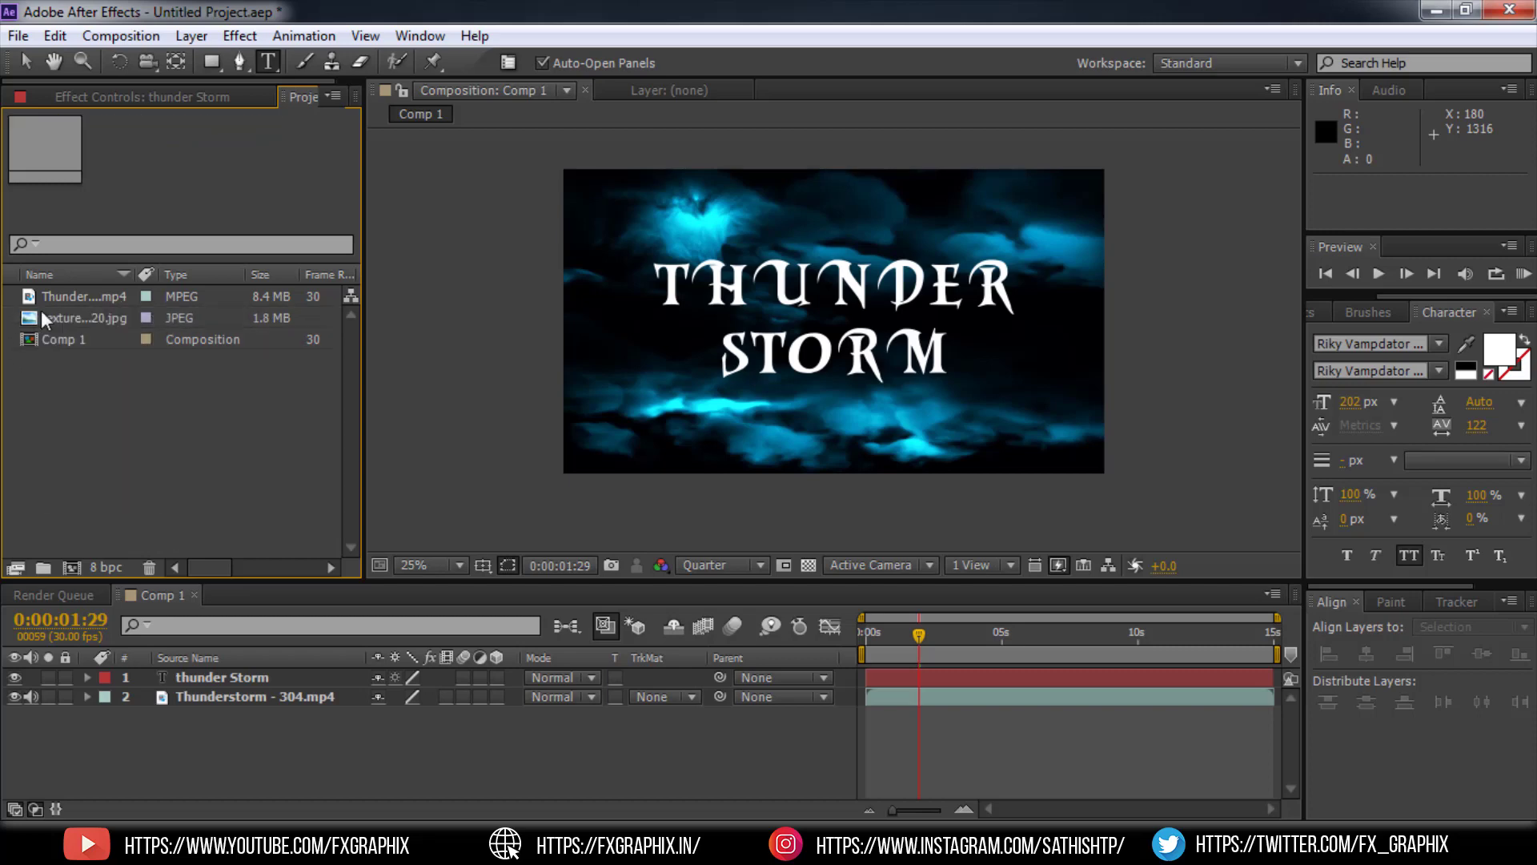
left_click(45, 320)
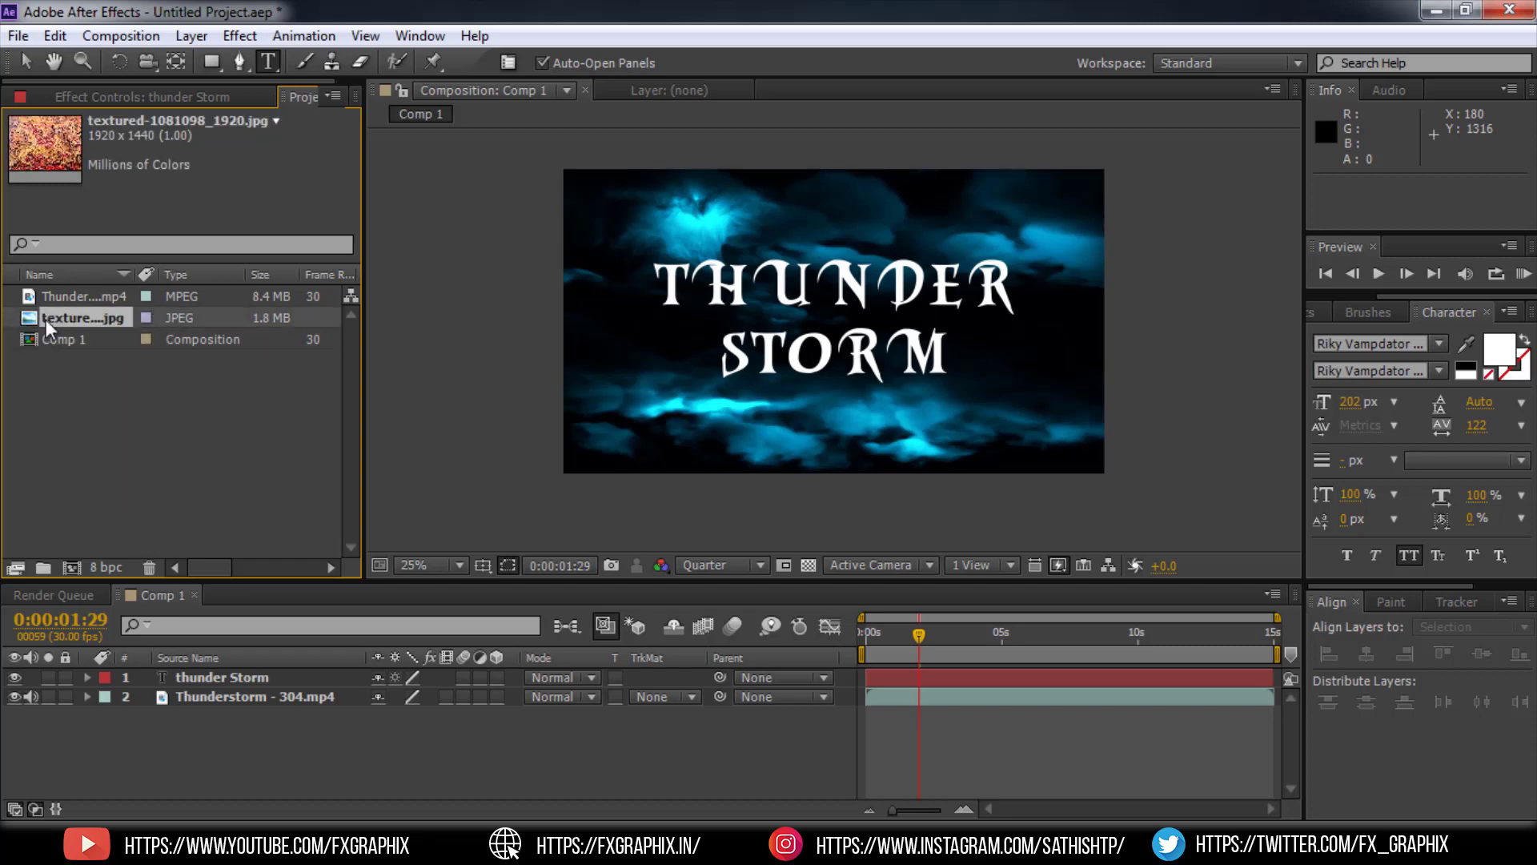
left_click_drag(45, 319, 176, 671)
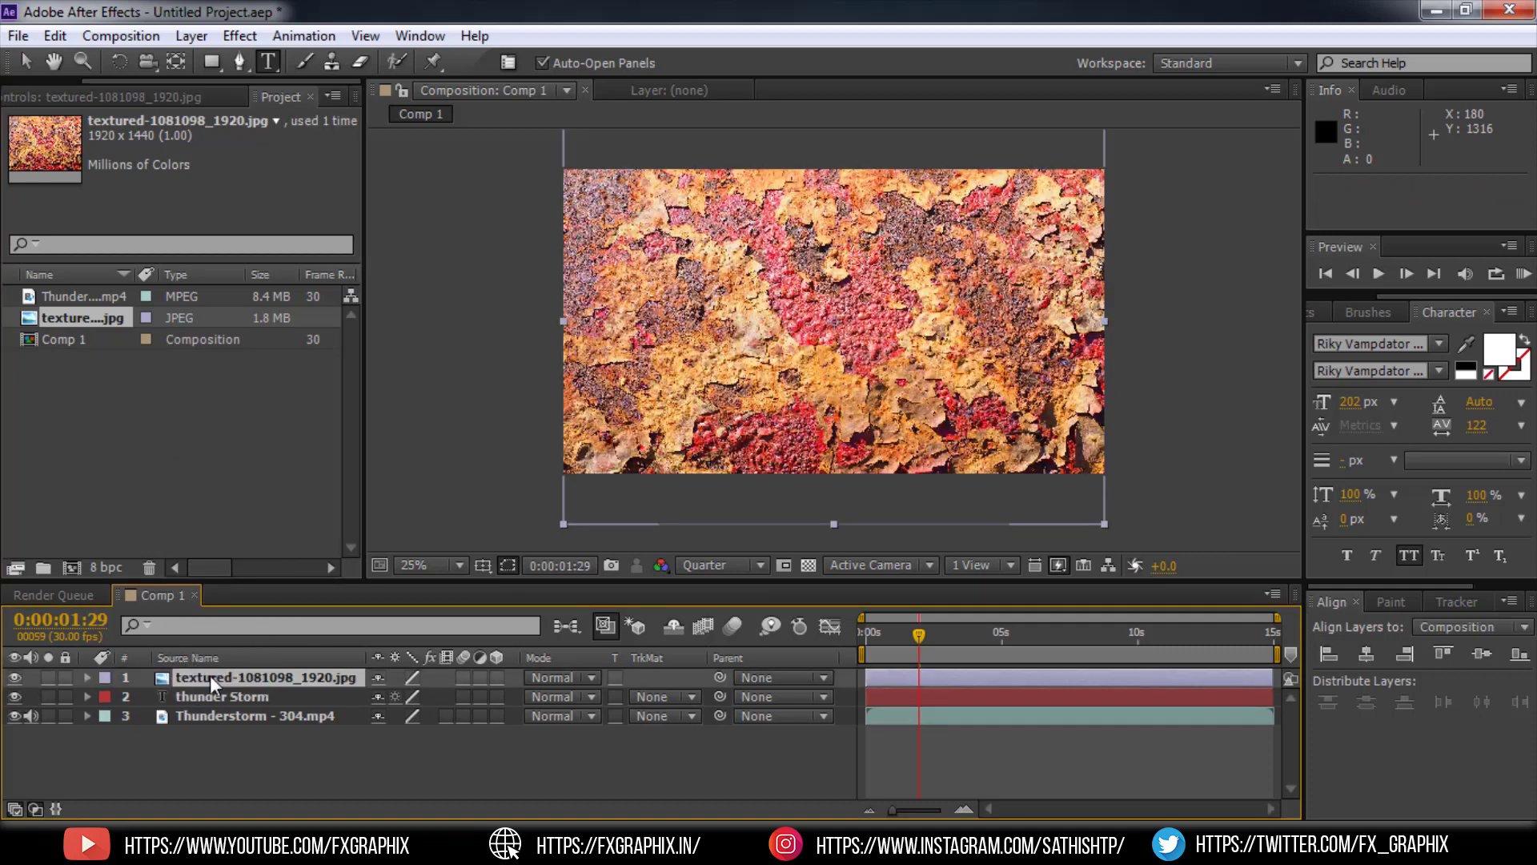
- Scale the texture layer to about 77% and select it together with the title layer
left_click(26, 61)
left_click_drag(1105, 527, 1053, 478)
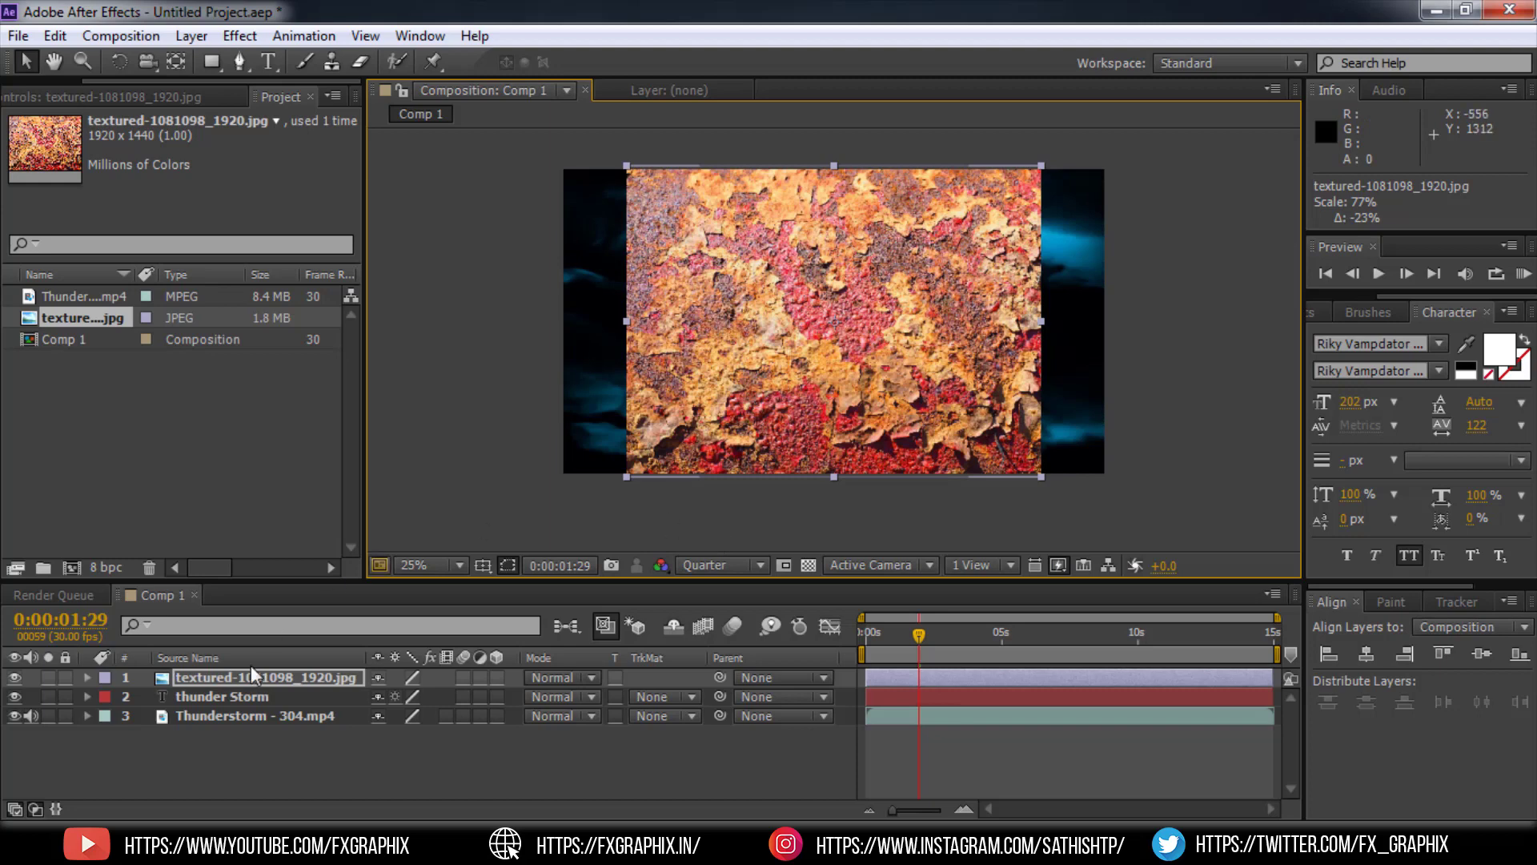
left_click(203, 693, "ctrl")
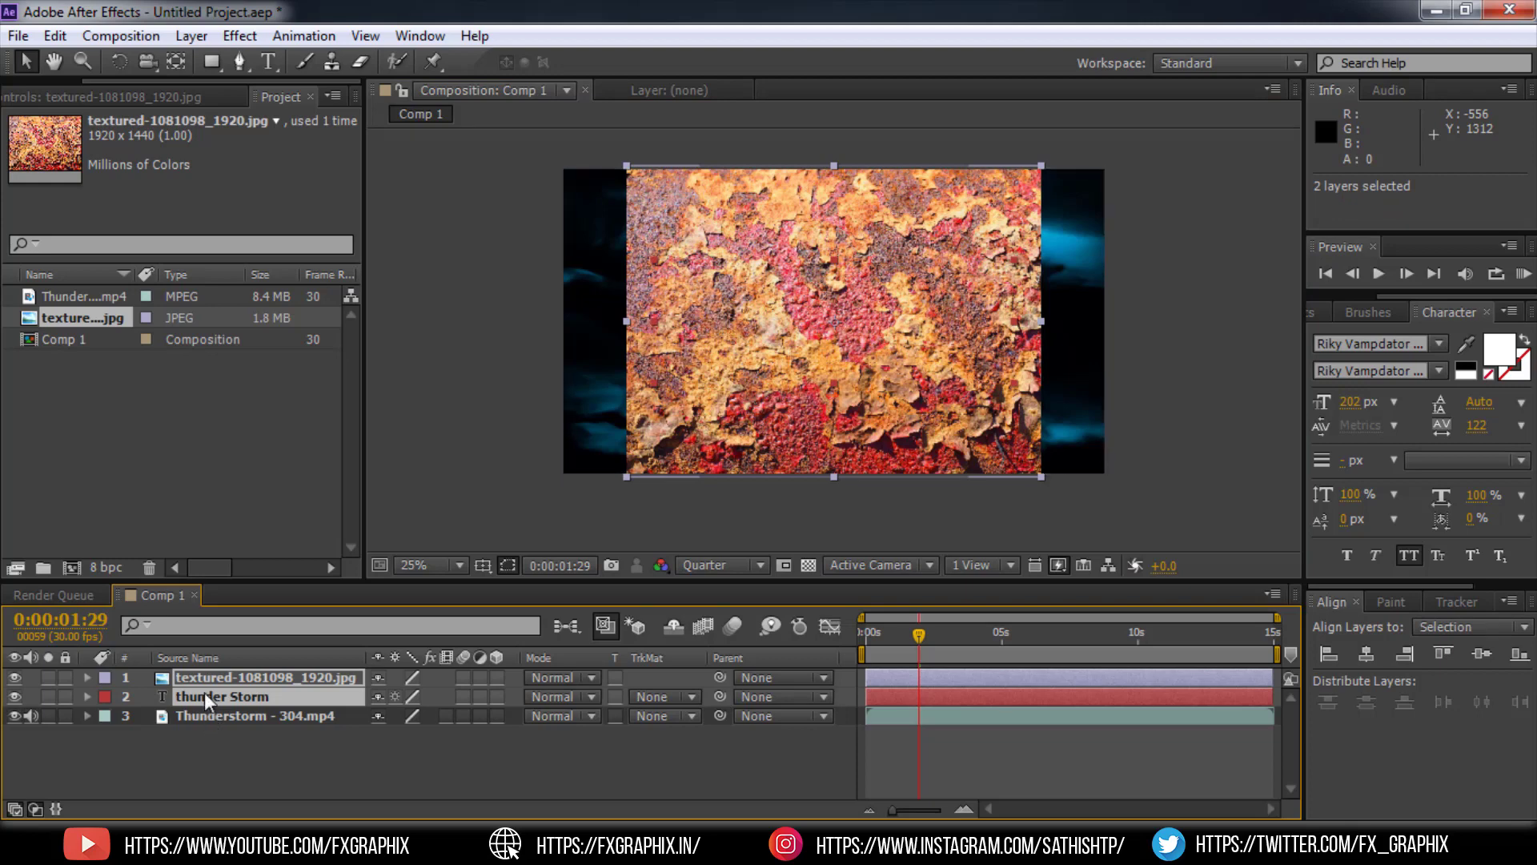
- Pre-compose the selected texture and title layers into a new composition named text
right_click(204, 688)
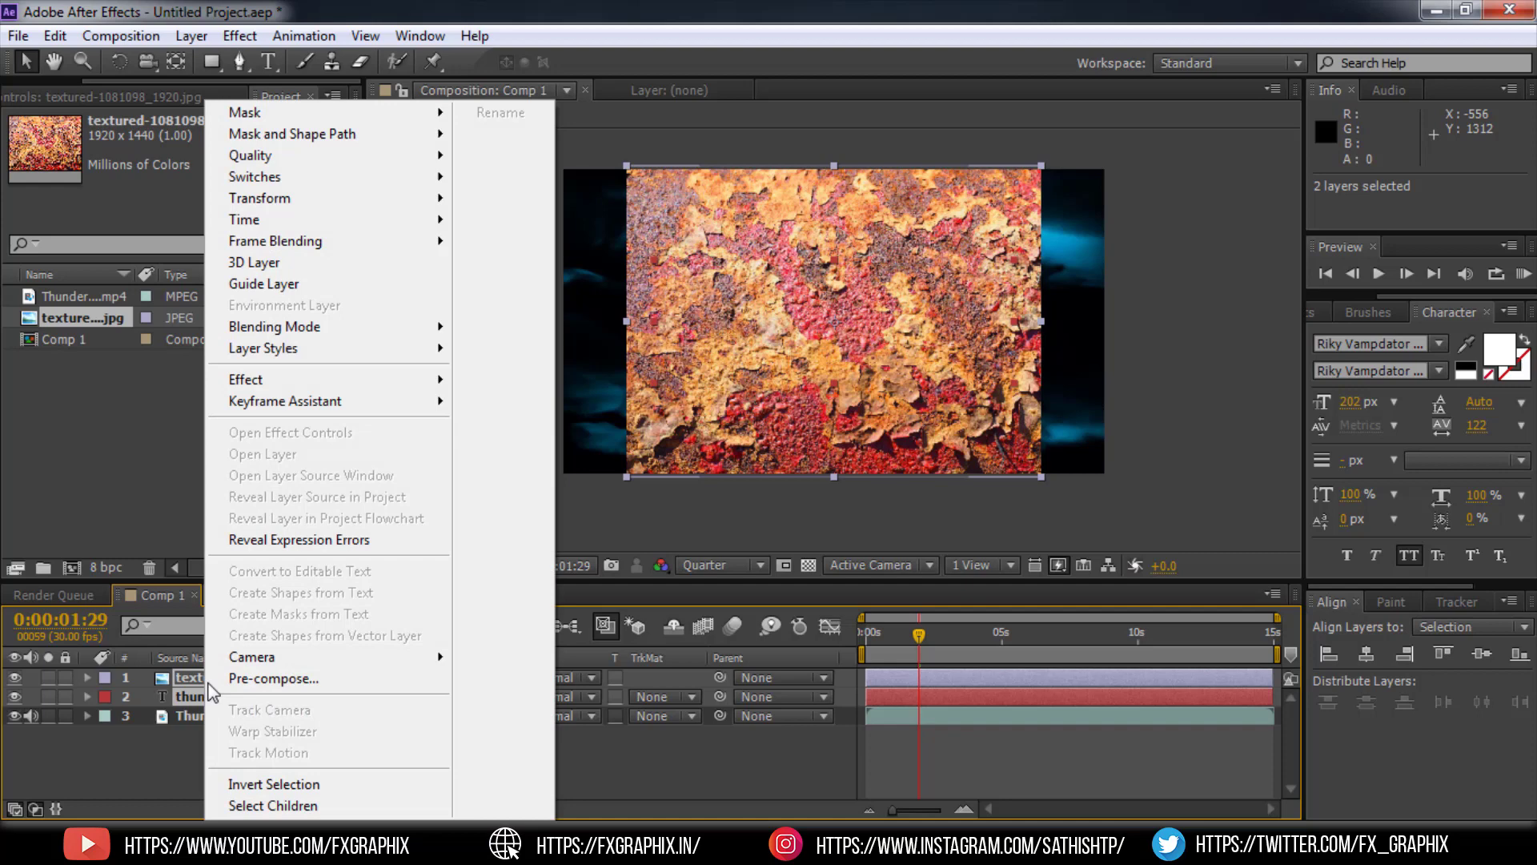
left_click(261, 672)
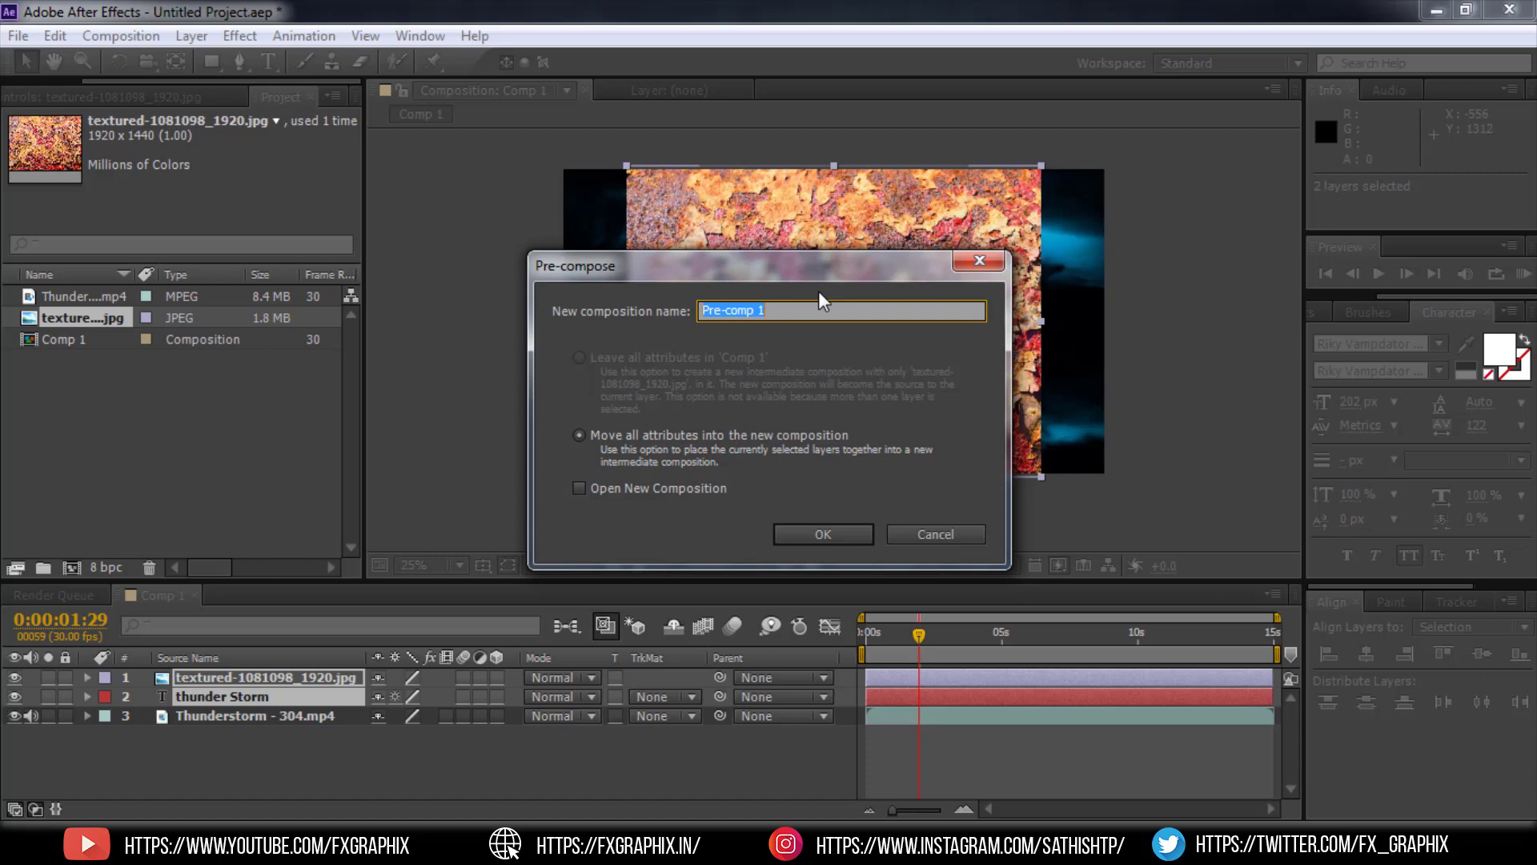
type("t")
type("xt")
left_click(843, 536)
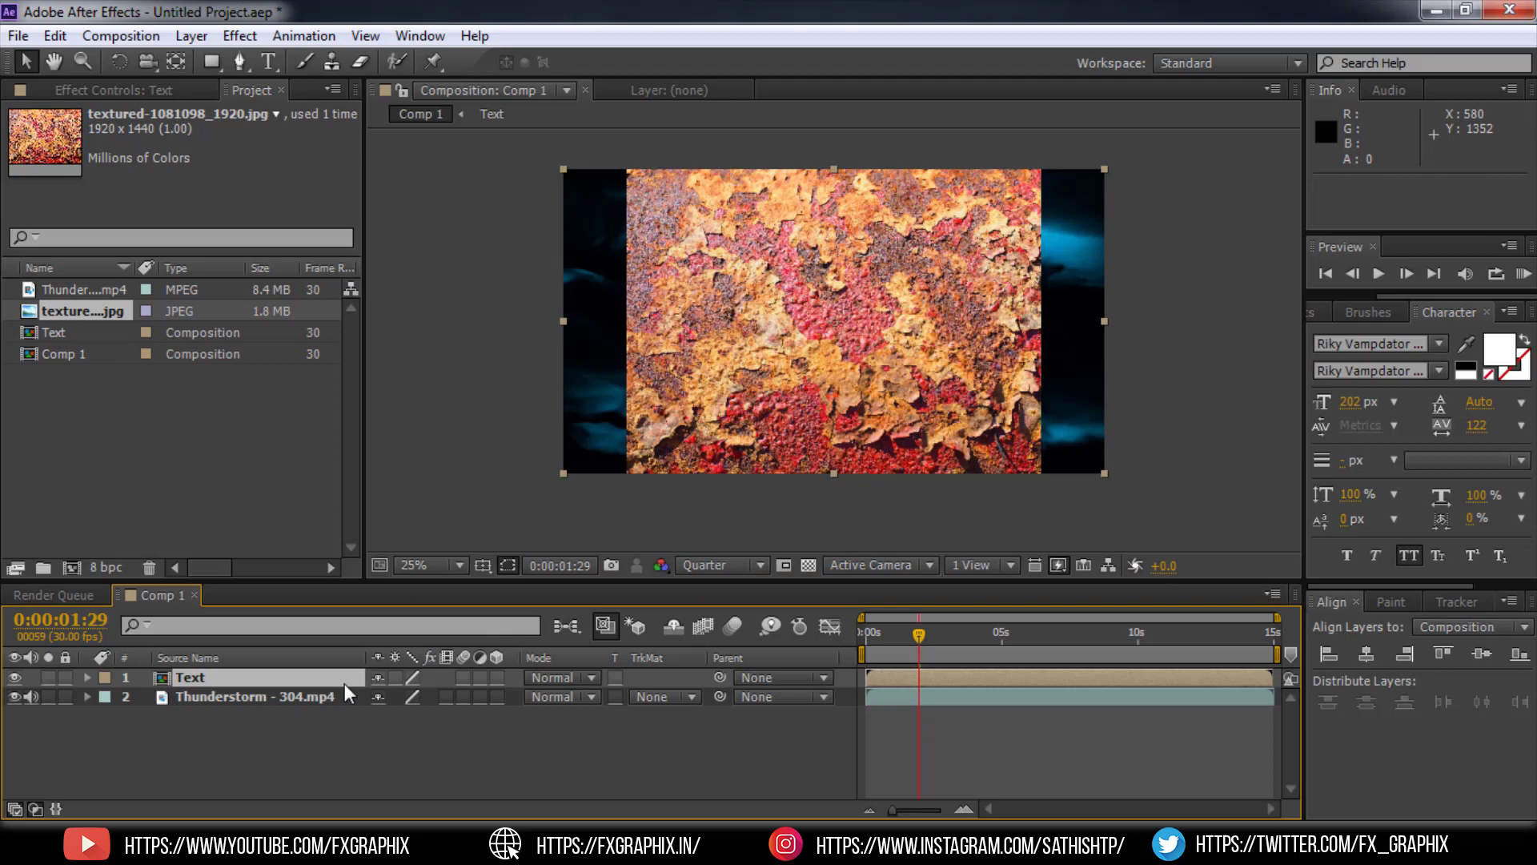
- In the Text precomp, set the title's track matte to Luma after trying Alpha and Inverted Alpha
double_click(160, 677)
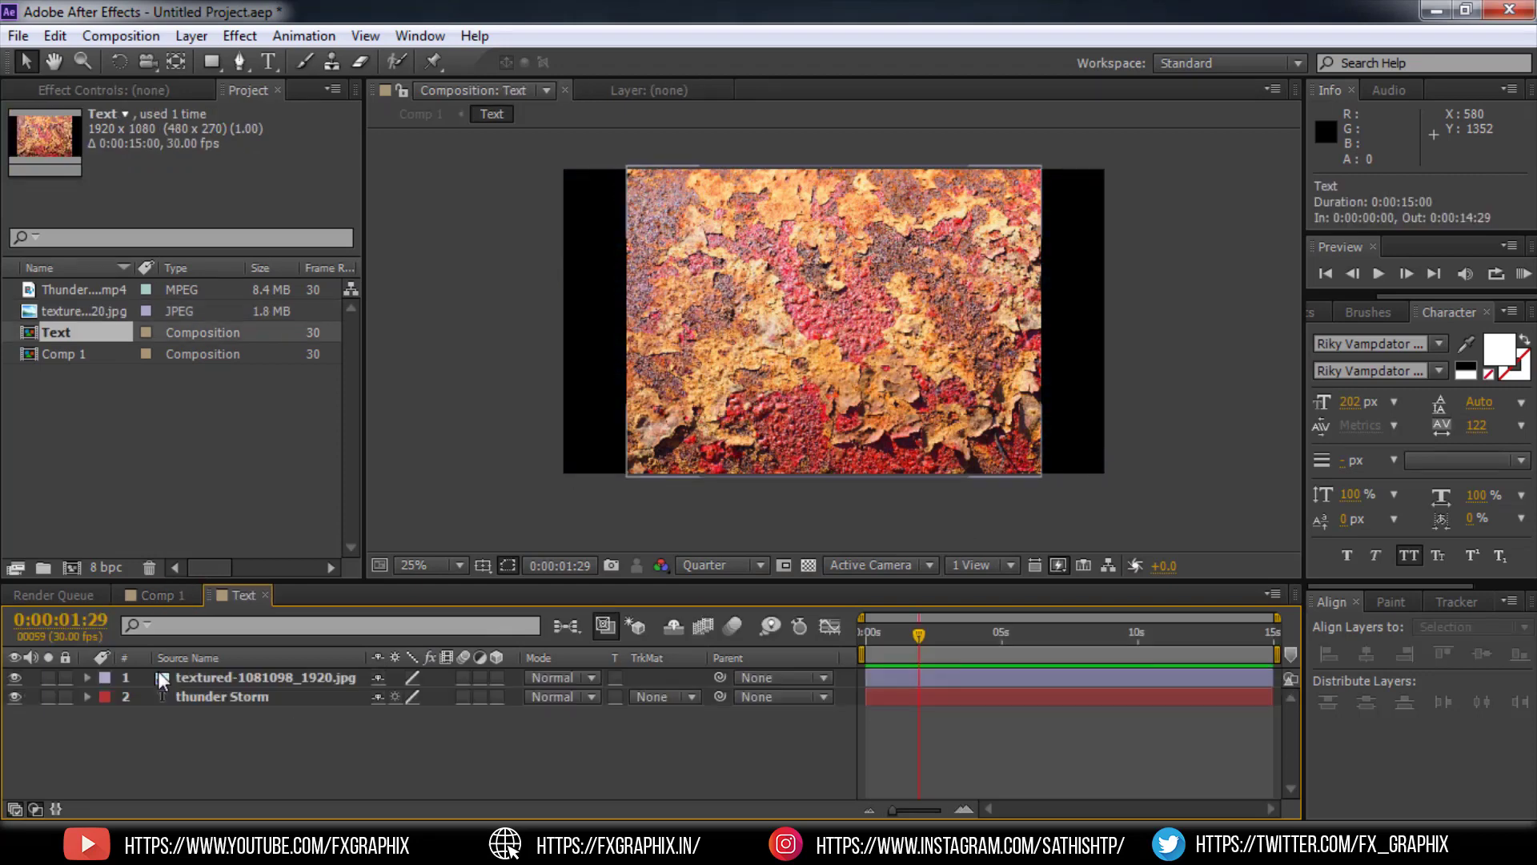
left_click(686, 697)
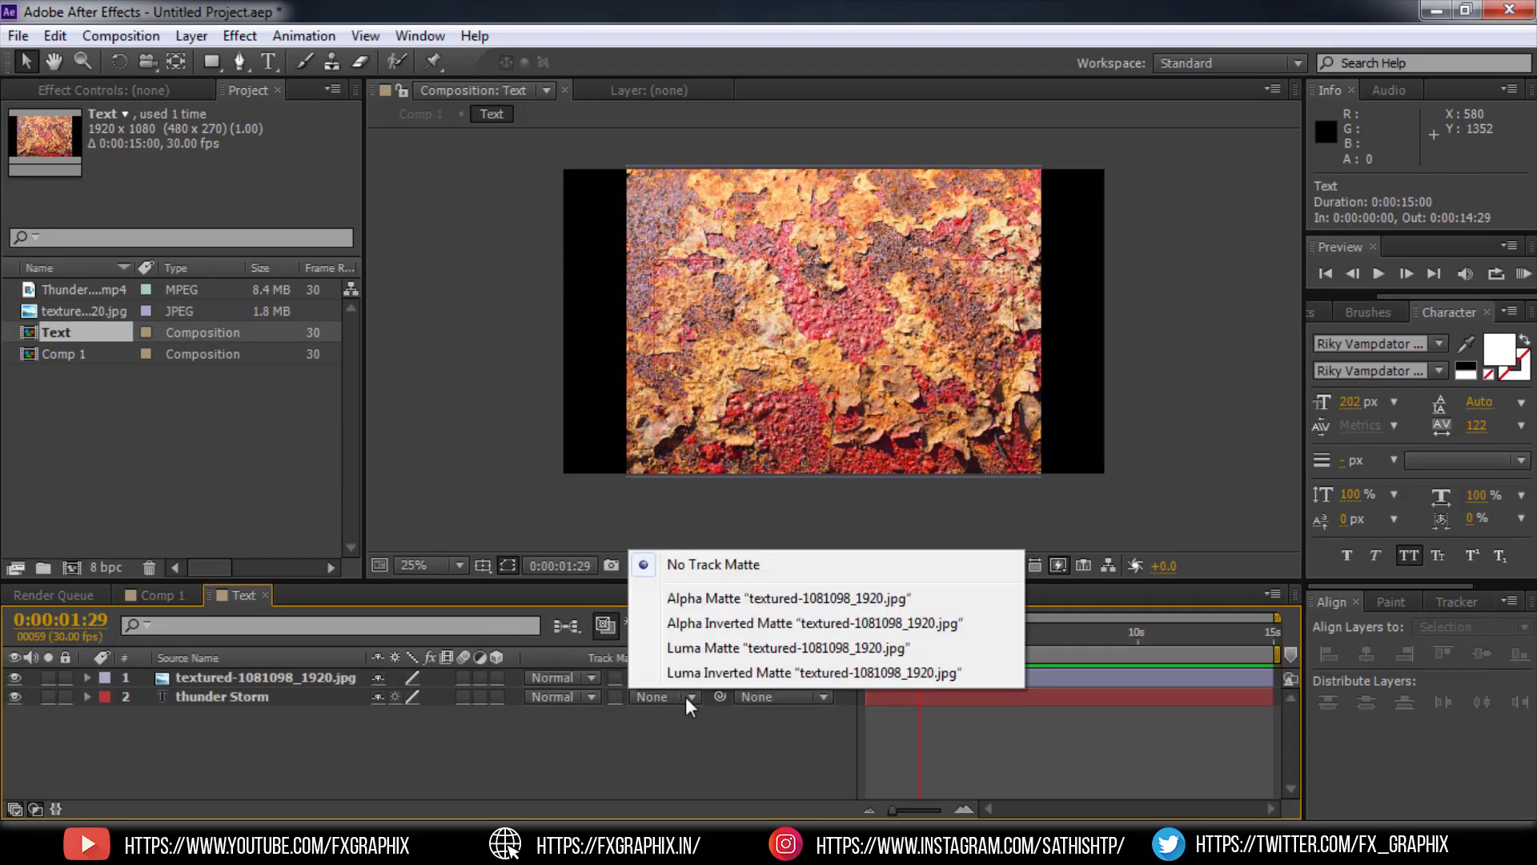
left_click(703, 597)
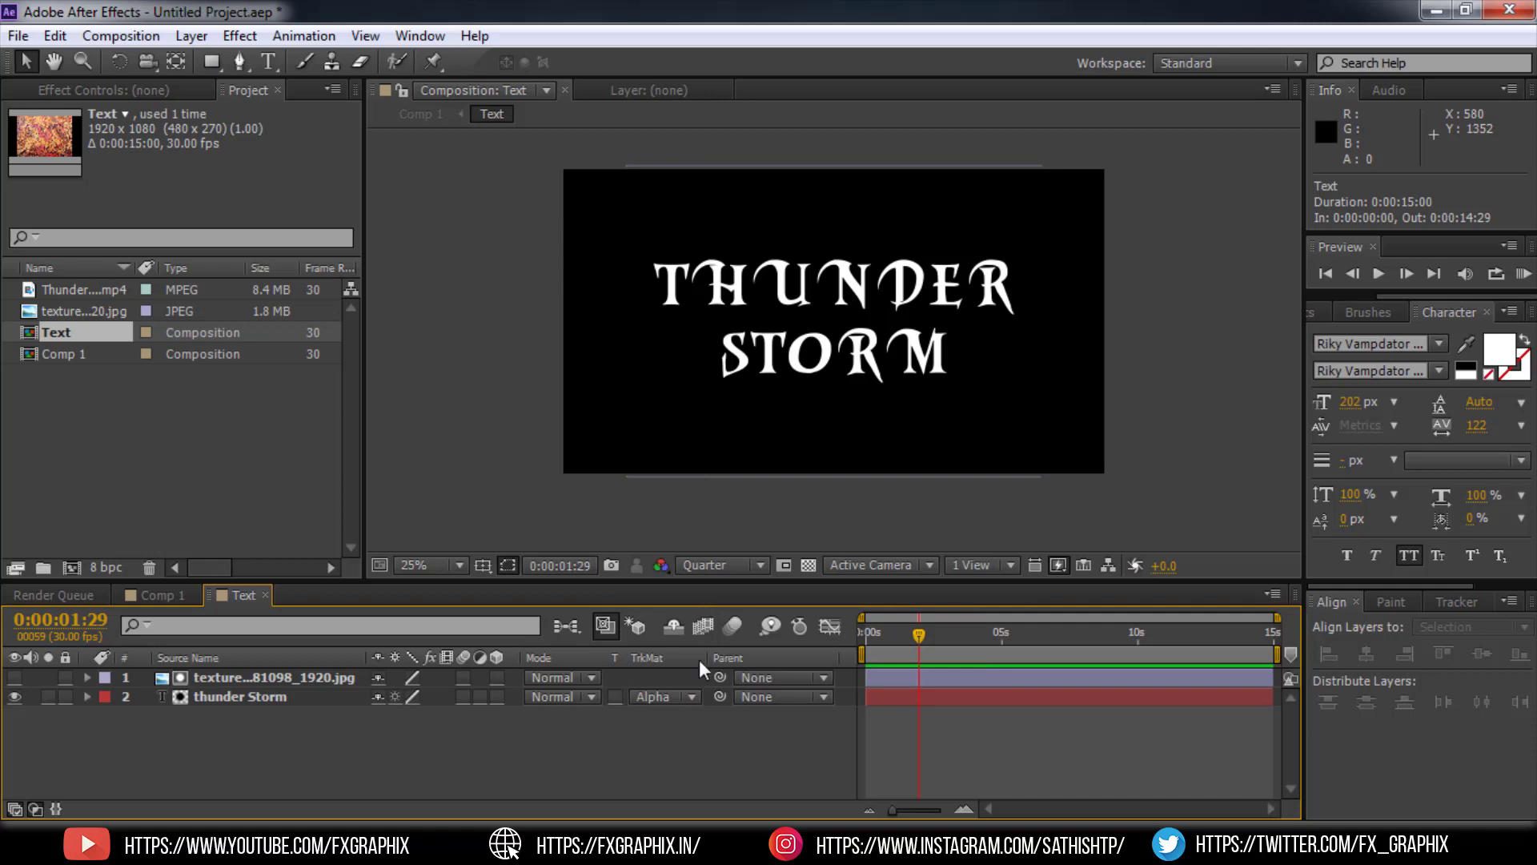
left_click(677, 697)
left_click(689, 629)
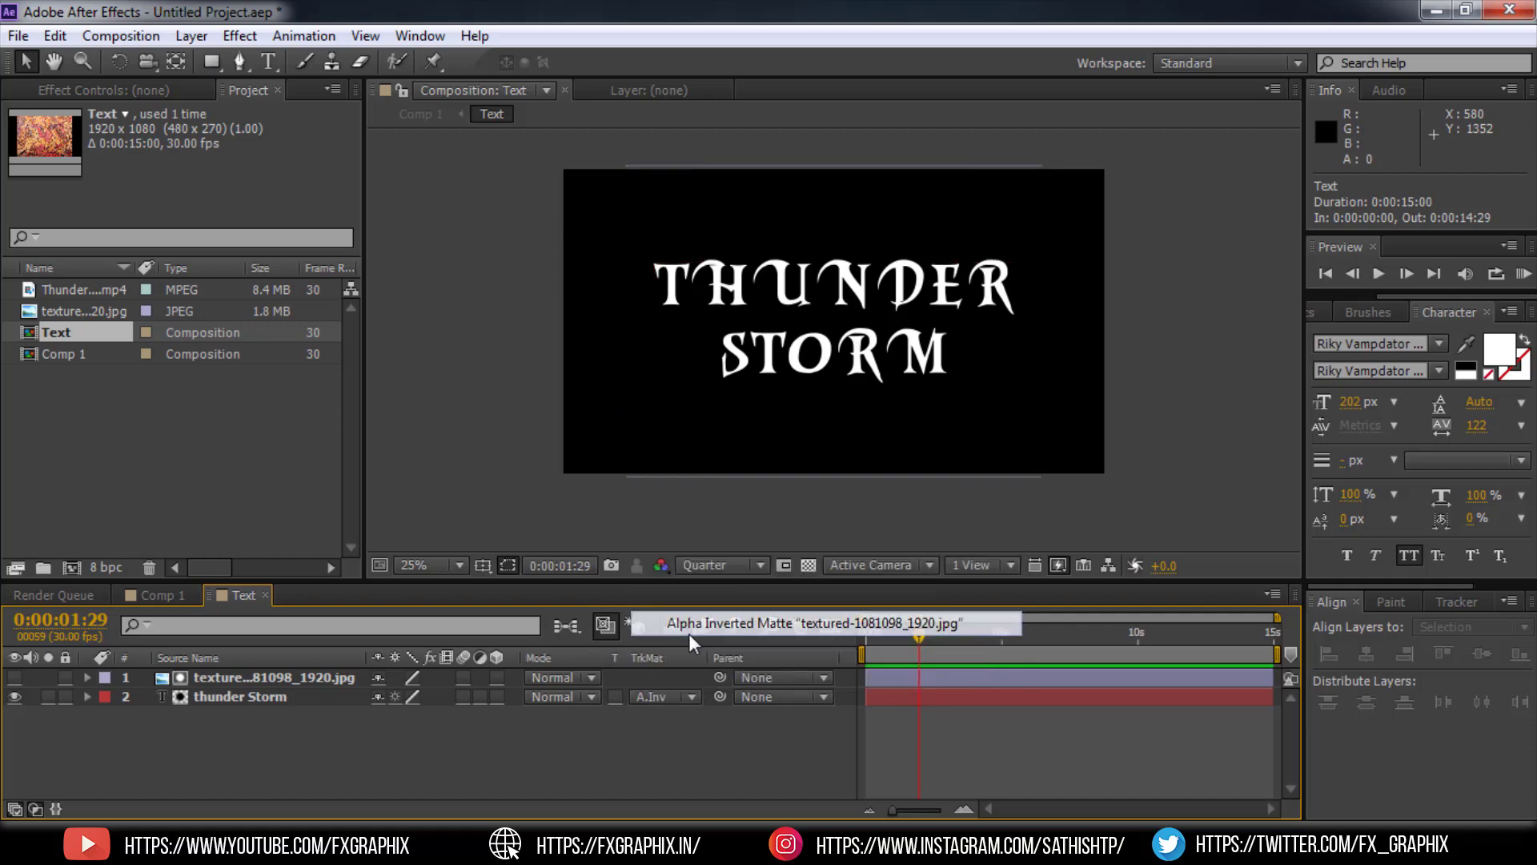
left_click(674, 698)
left_click(690, 649)
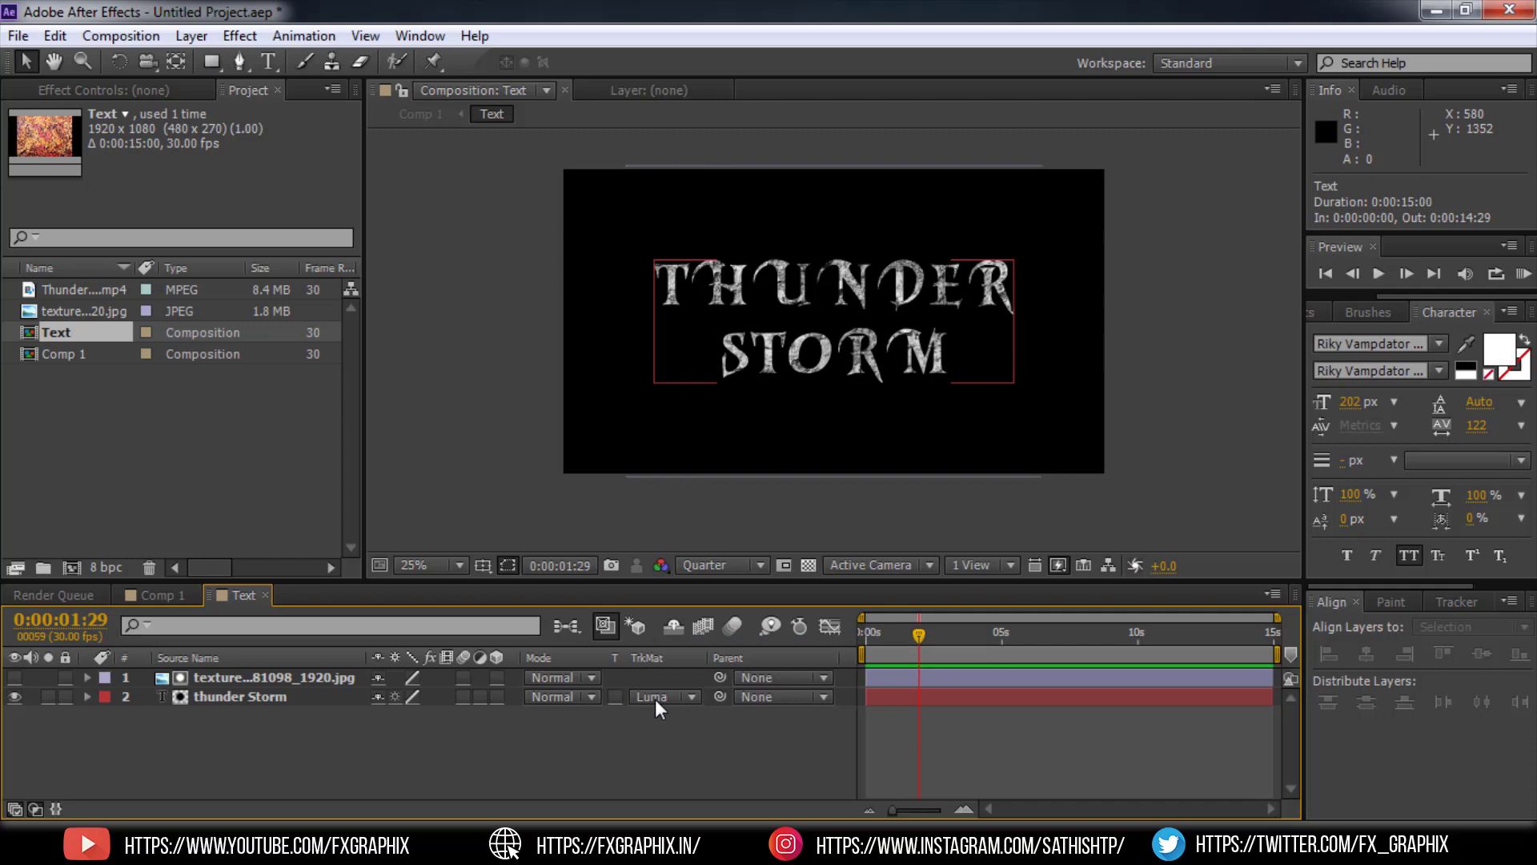
- Set the texture layer's blending mode to Add and deselect it
left_click(563, 675)
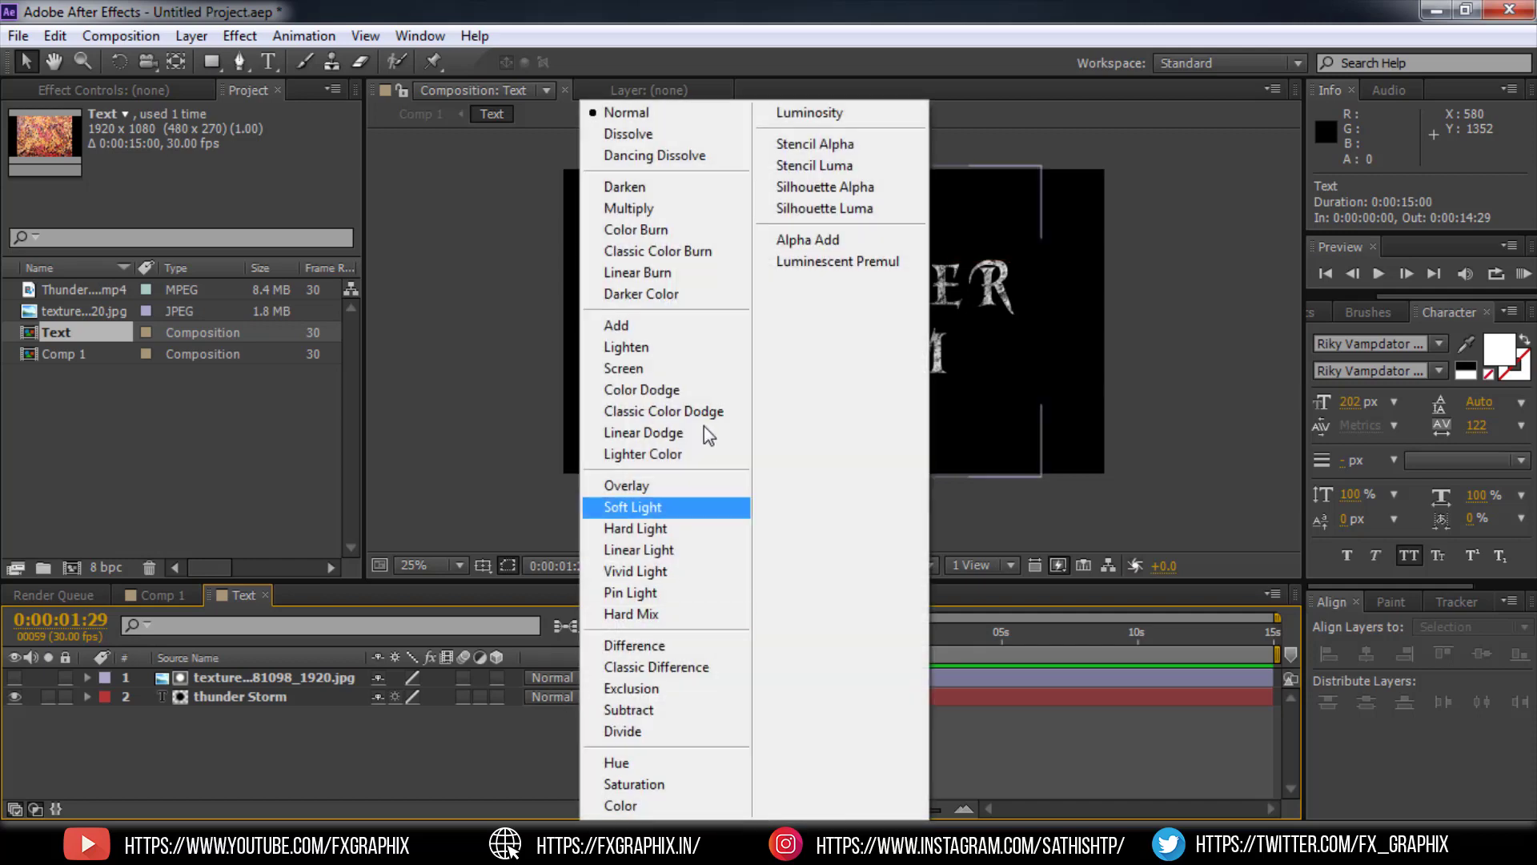
left_click(661, 328)
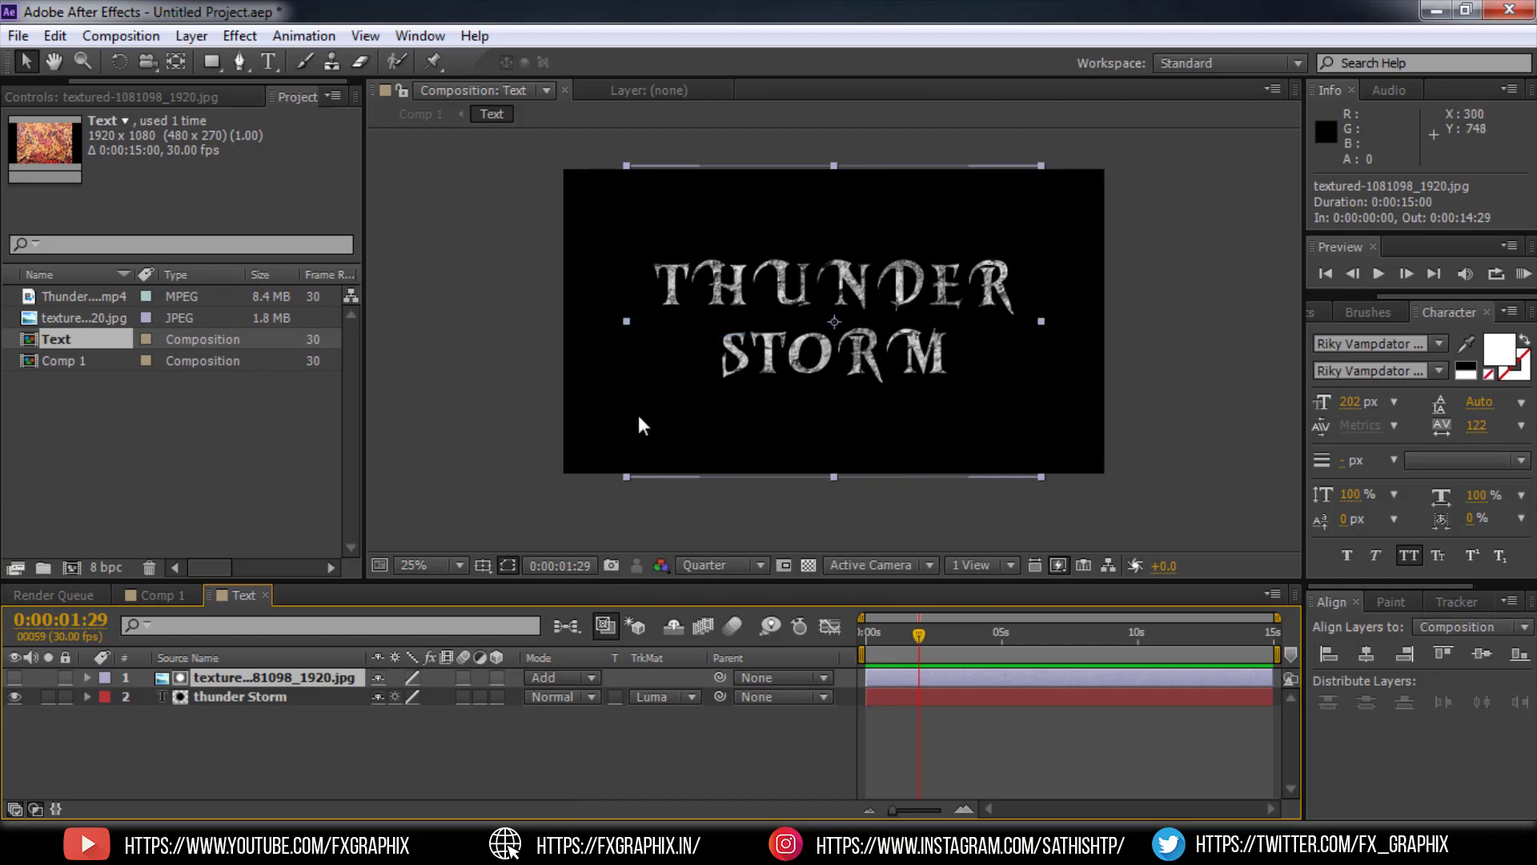
left_click(416, 724)
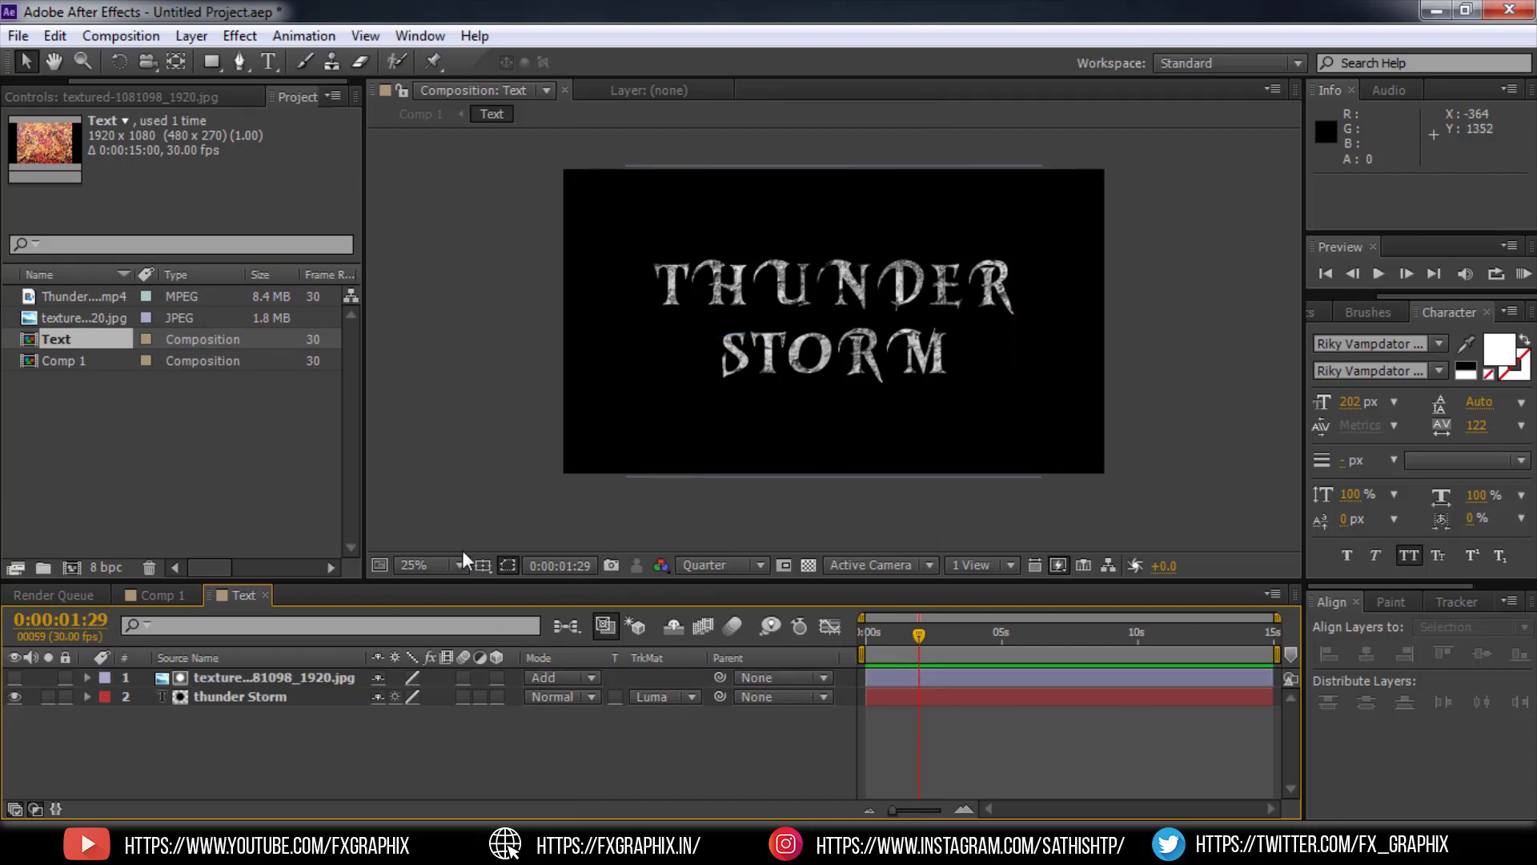
- Return to Comp 1, preview it, and turn on the Text layer's 3D switch
left_click(146, 592)
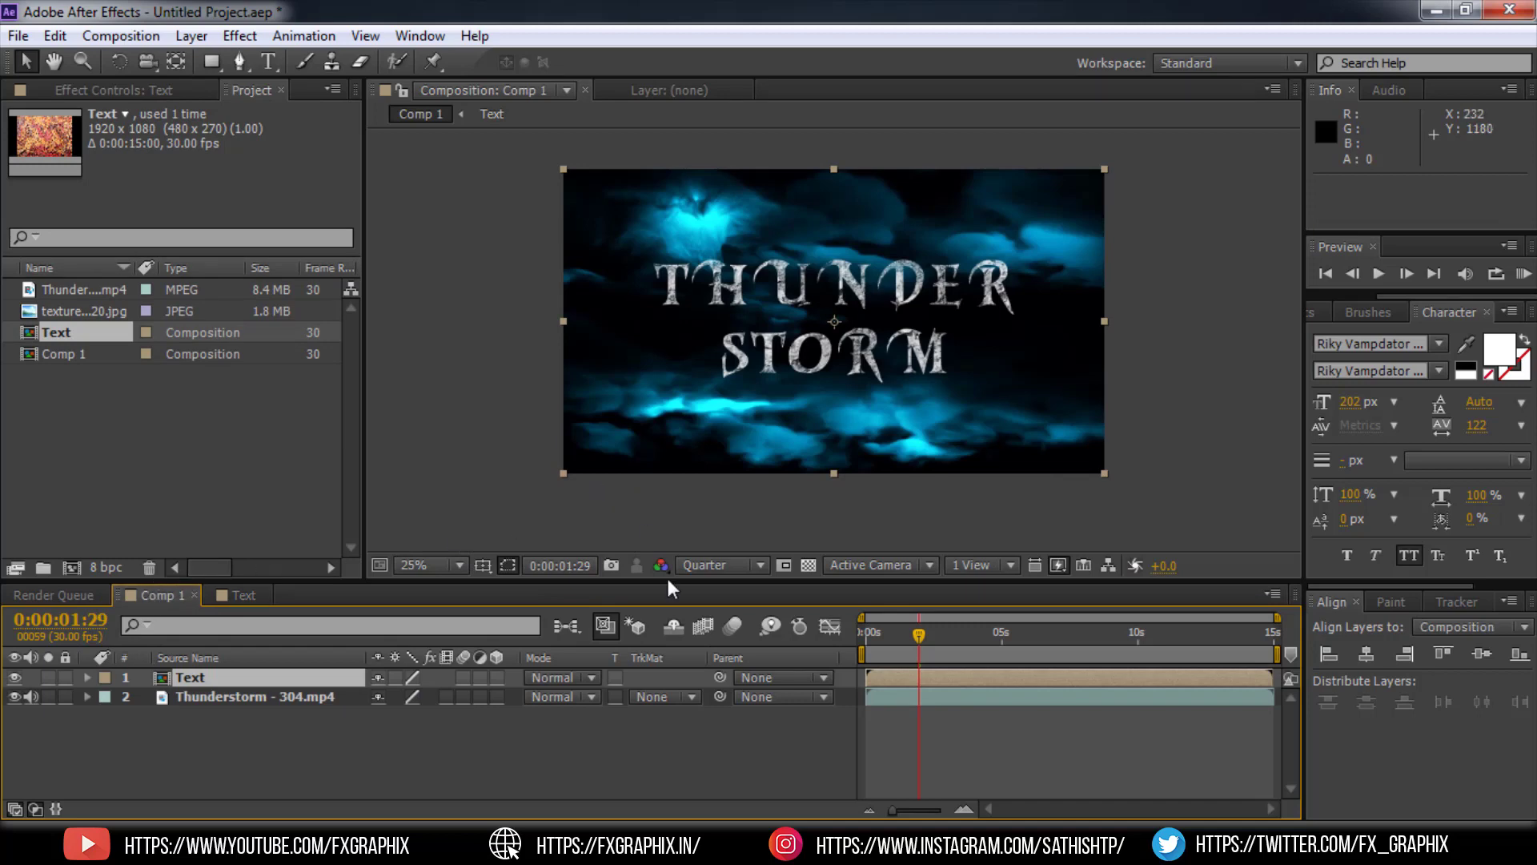
left_click_drag(923, 632, 890, 632)
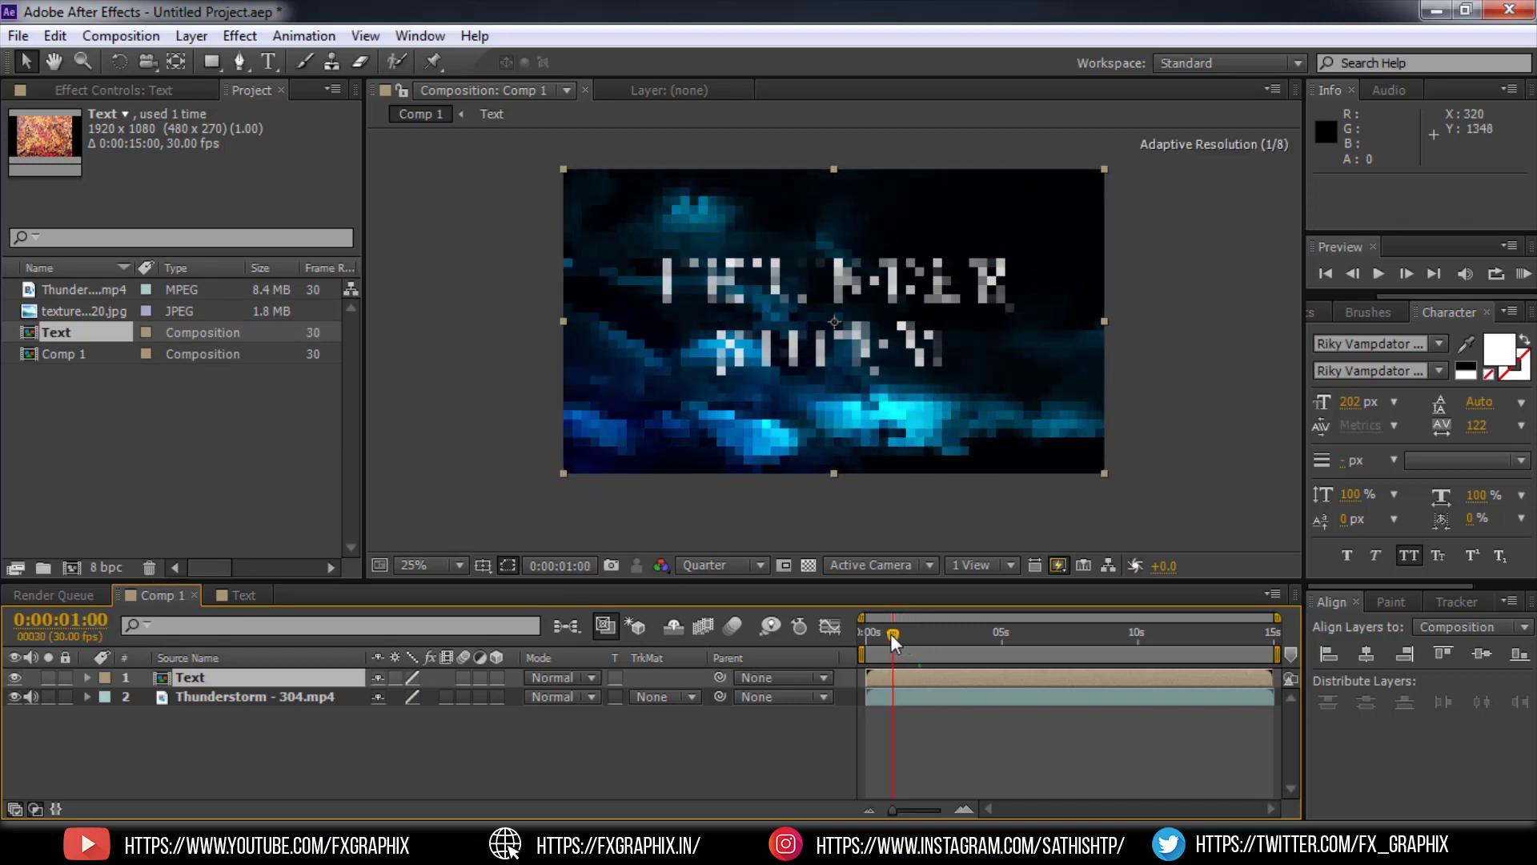
key("space")
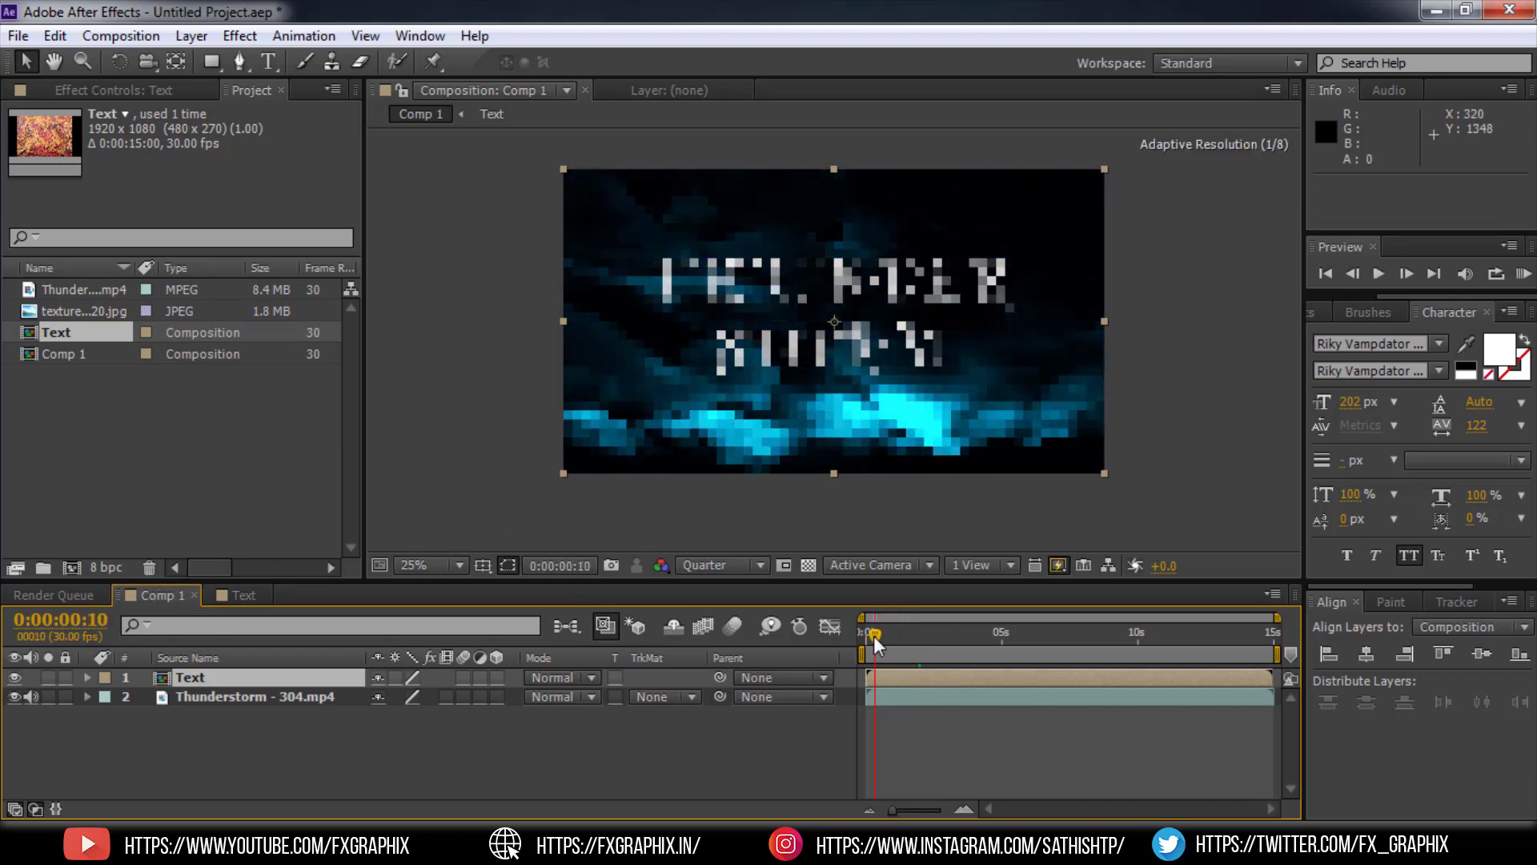
left_click(495, 680)
mouse_move(935, 633)
left_mouse_down()
mouse_move(892, 636)
mouse_move(919, 632)
left_mouse_up()
- At the 2-second mark, switch the viewer to 2 Views with the Left view shown
left_click(881, 565)
left_click(979, 565)
left_click(1000, 611)
left_click(837, 565)
left_click(877, 430)
left_click(848, 565)
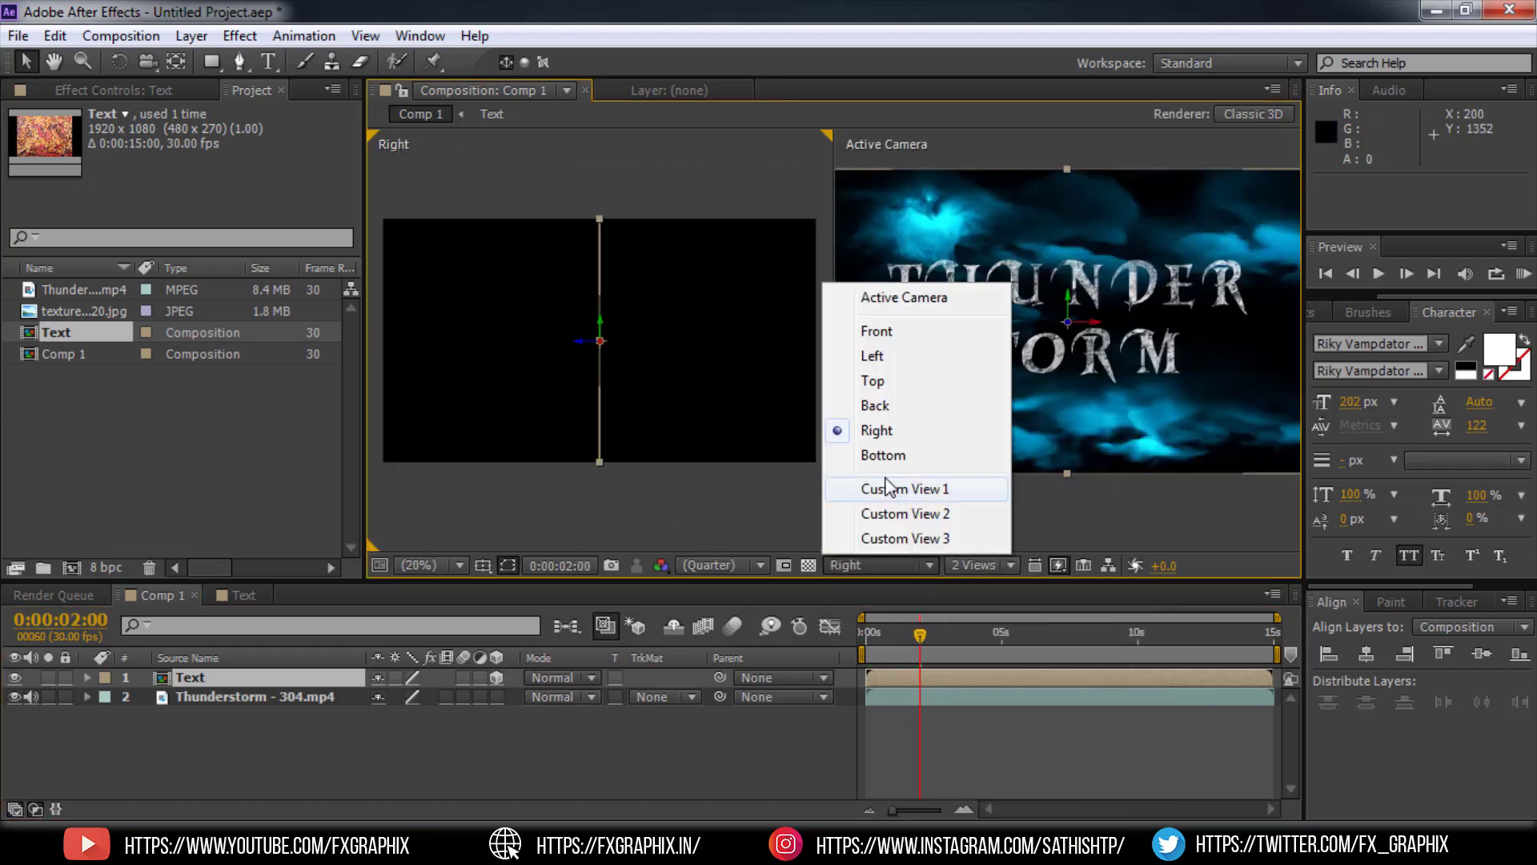
left_click(871, 355)
scroll(703, 386, "down", 2)
- Keyframe Text Position from 960,-1160,2970 at 2 s to 960,540,-205 at 3 s
left_click_drag(920, 634, 948, 635)
key("p")
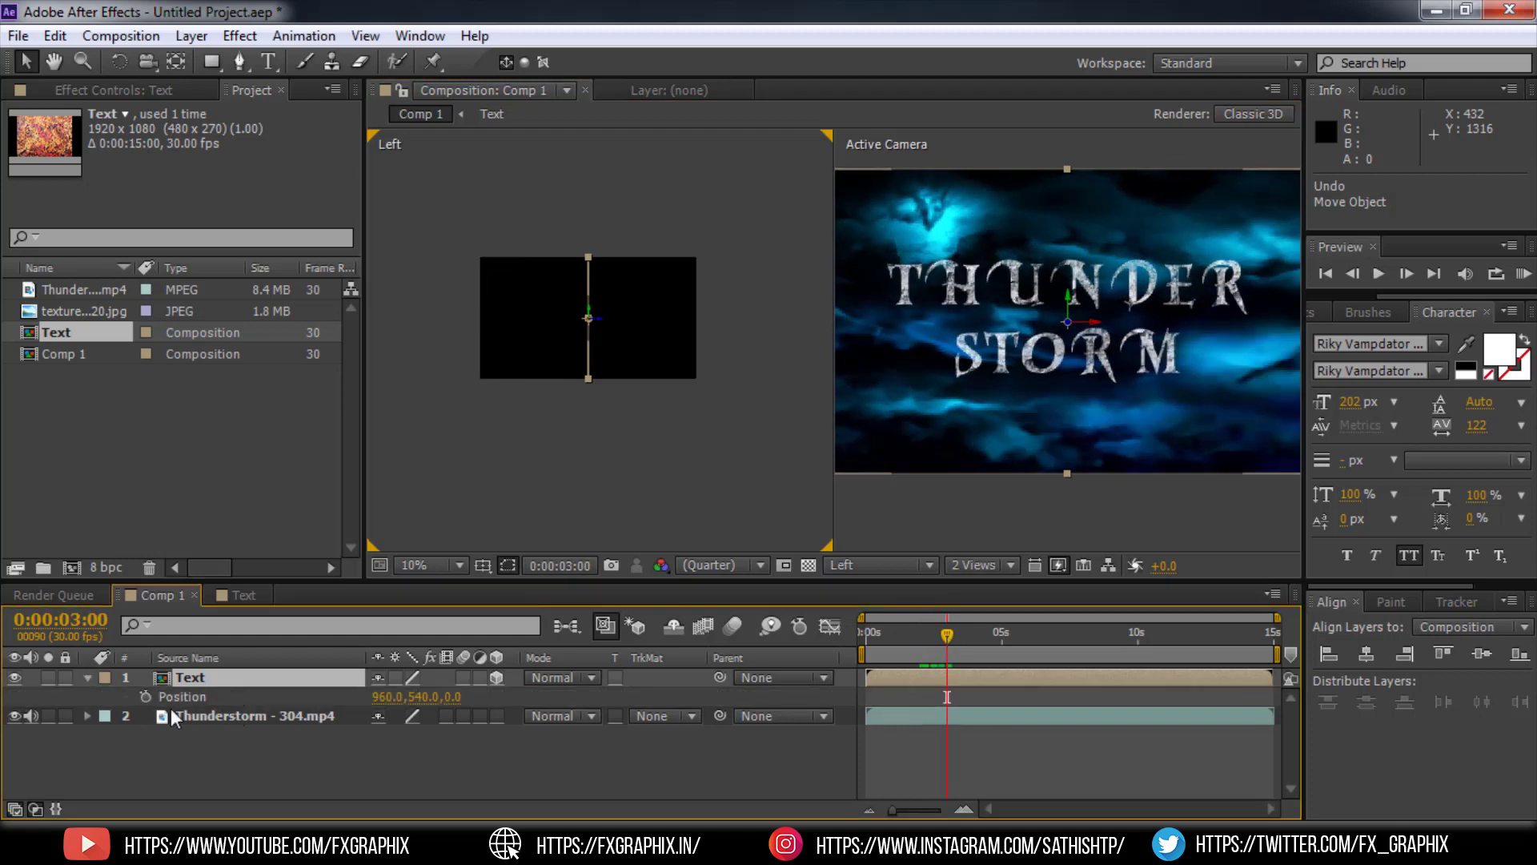
left_click(145, 696)
left_click(917, 634)
left_click_drag(598, 318, 366, 382)
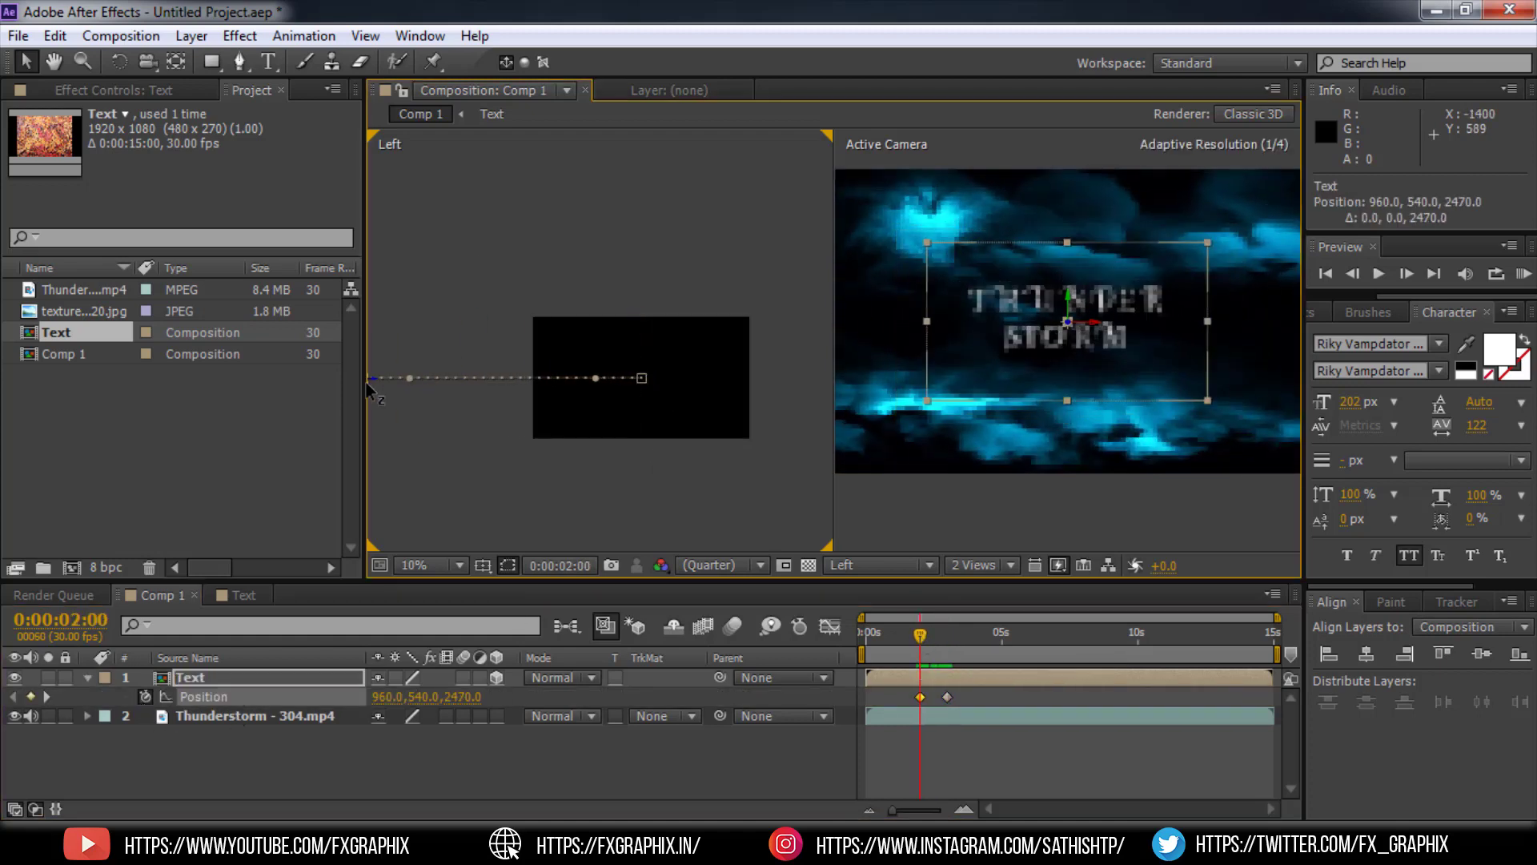
scroll(721, 352, "down", 1)
left_click_drag(516, 350, 516, 268)
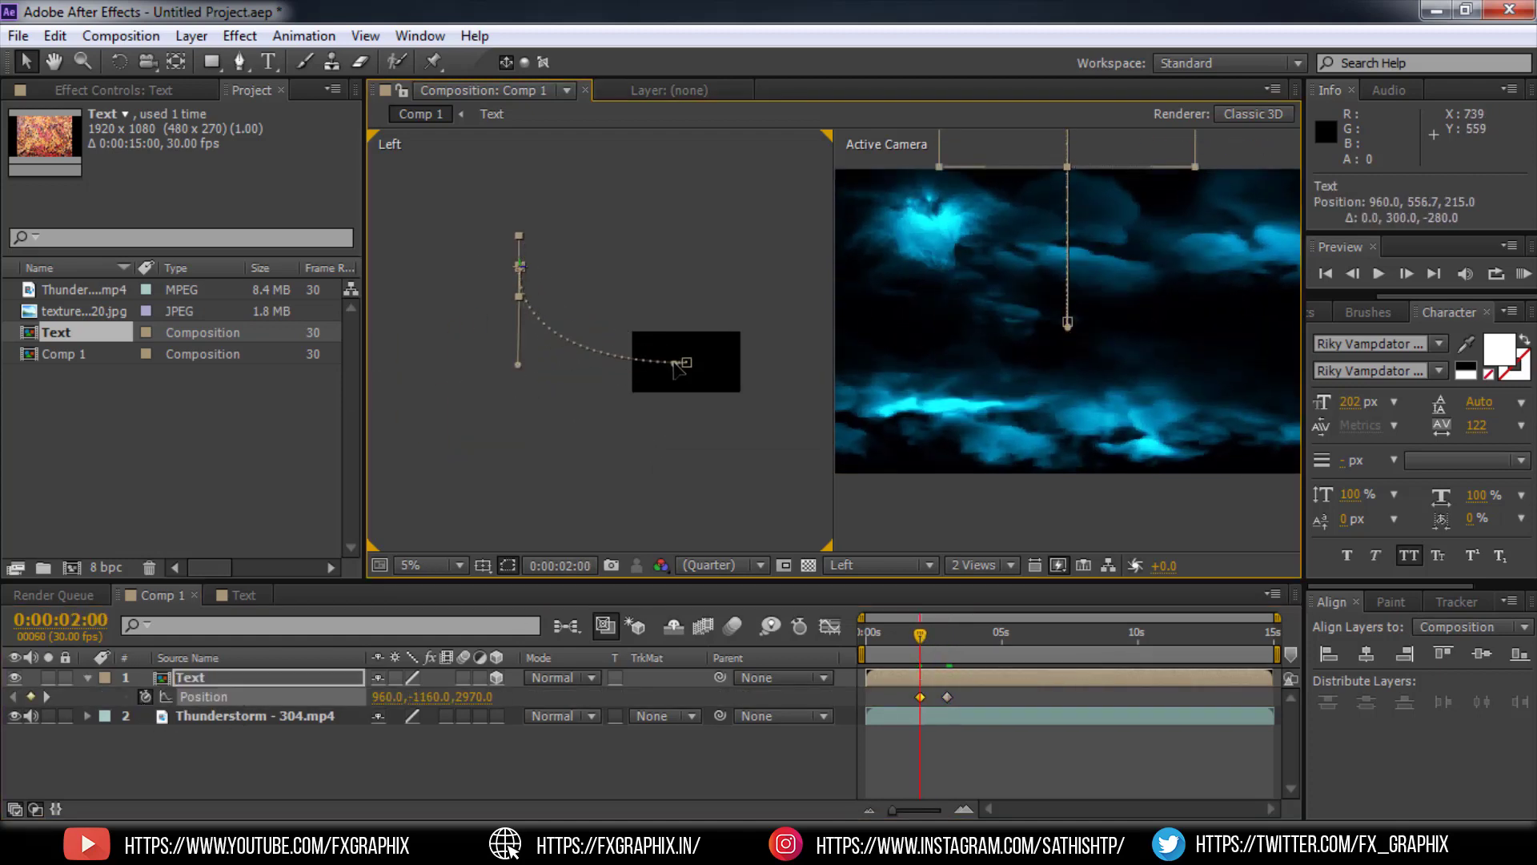
- Ease the Position keyframes sharply into the landing in the Graph Editor and preview
left_click(829, 626)
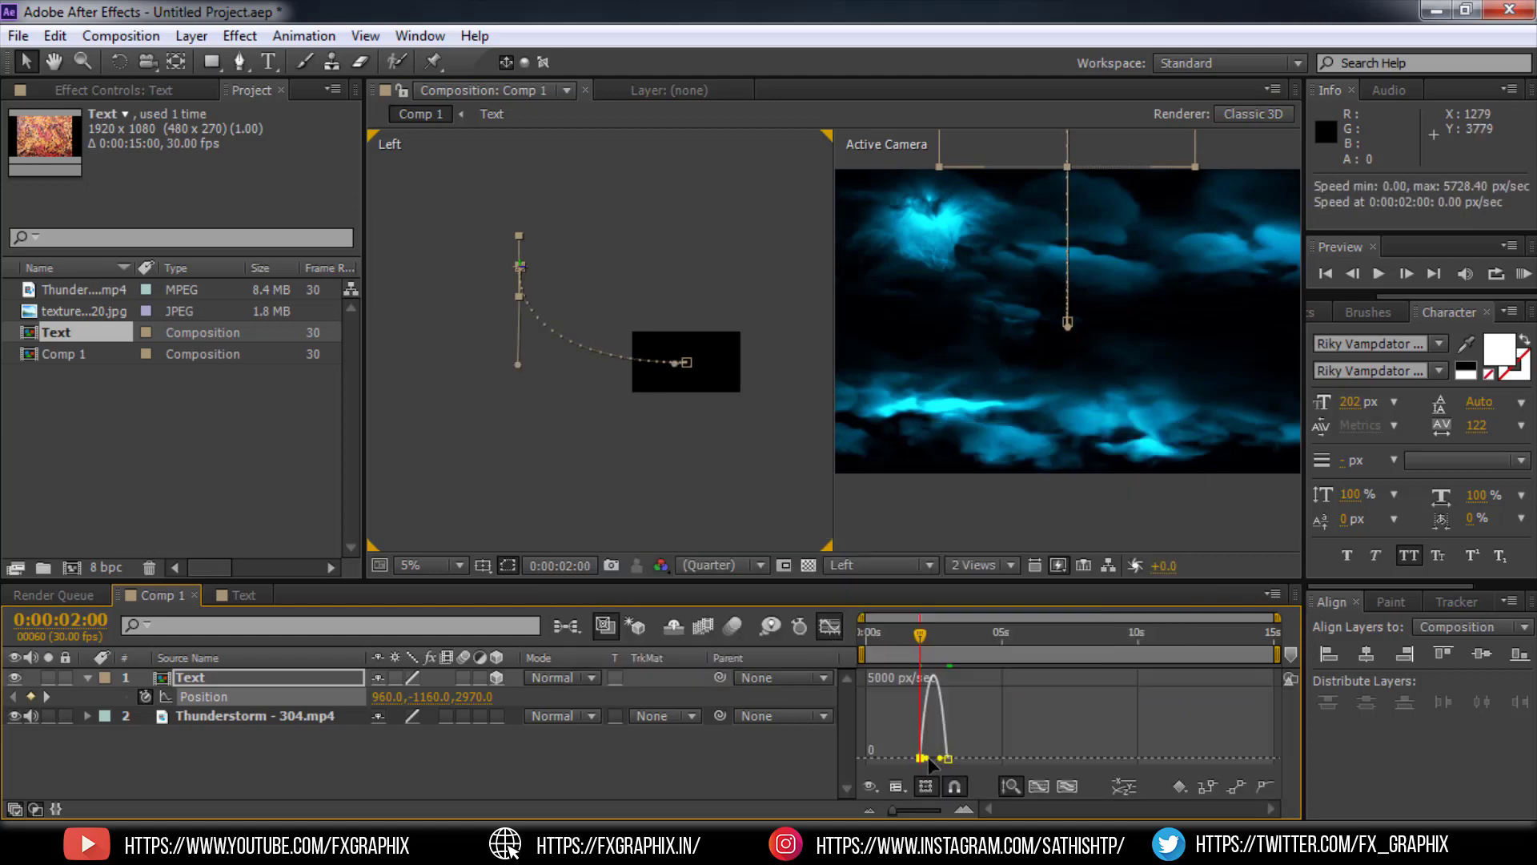
left_click_drag(931, 764, 935, 761)
key("KP_0")
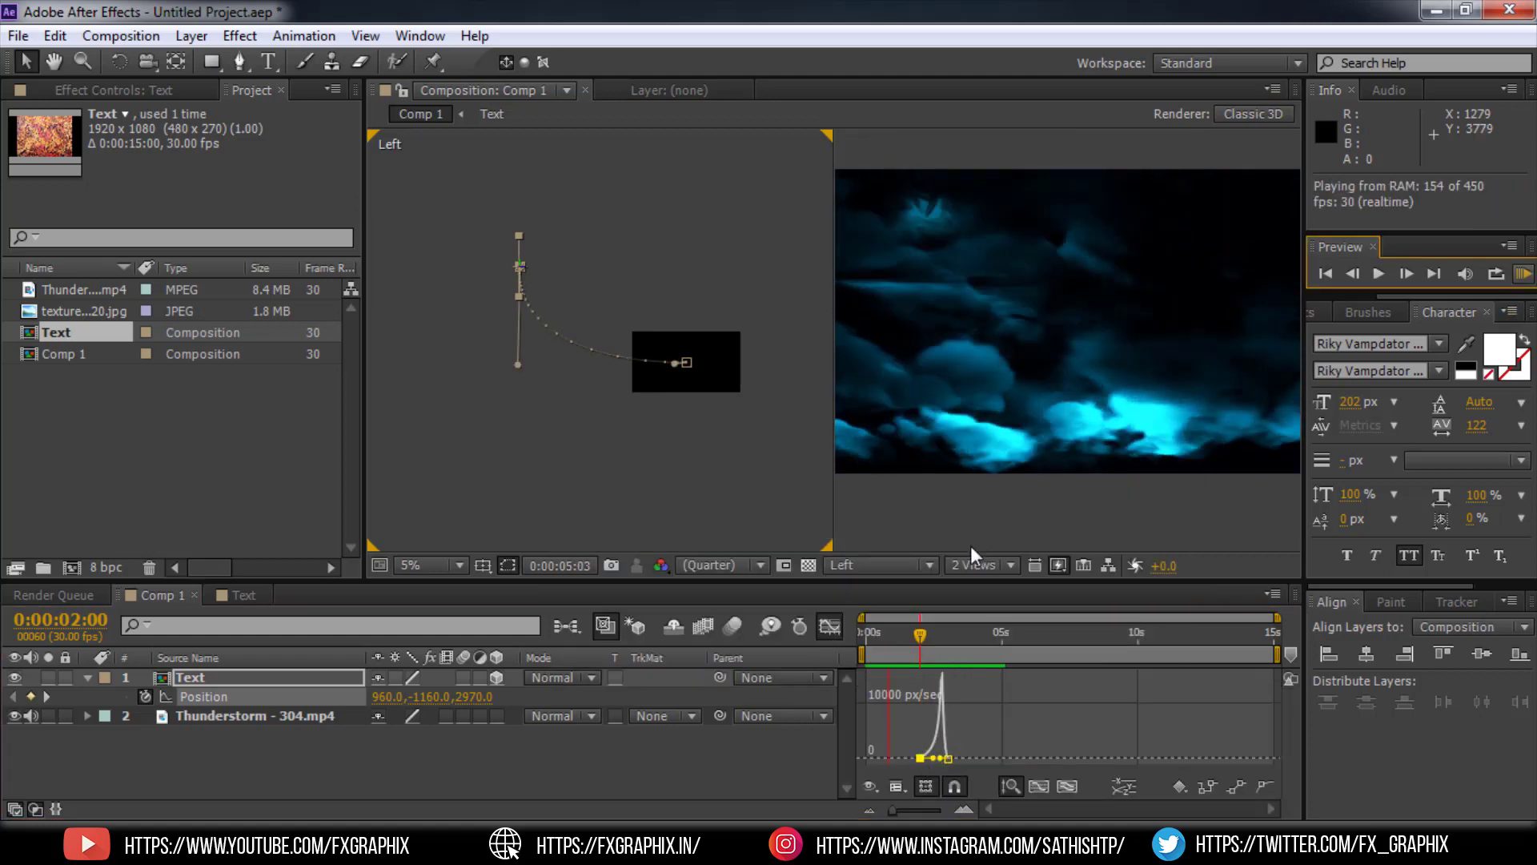
key("shift+F3")
- Add a later Position keyframe near 5 s so the title keeps drifting, then preview and scrub
left_click_drag(1006, 636, 1007, 632)
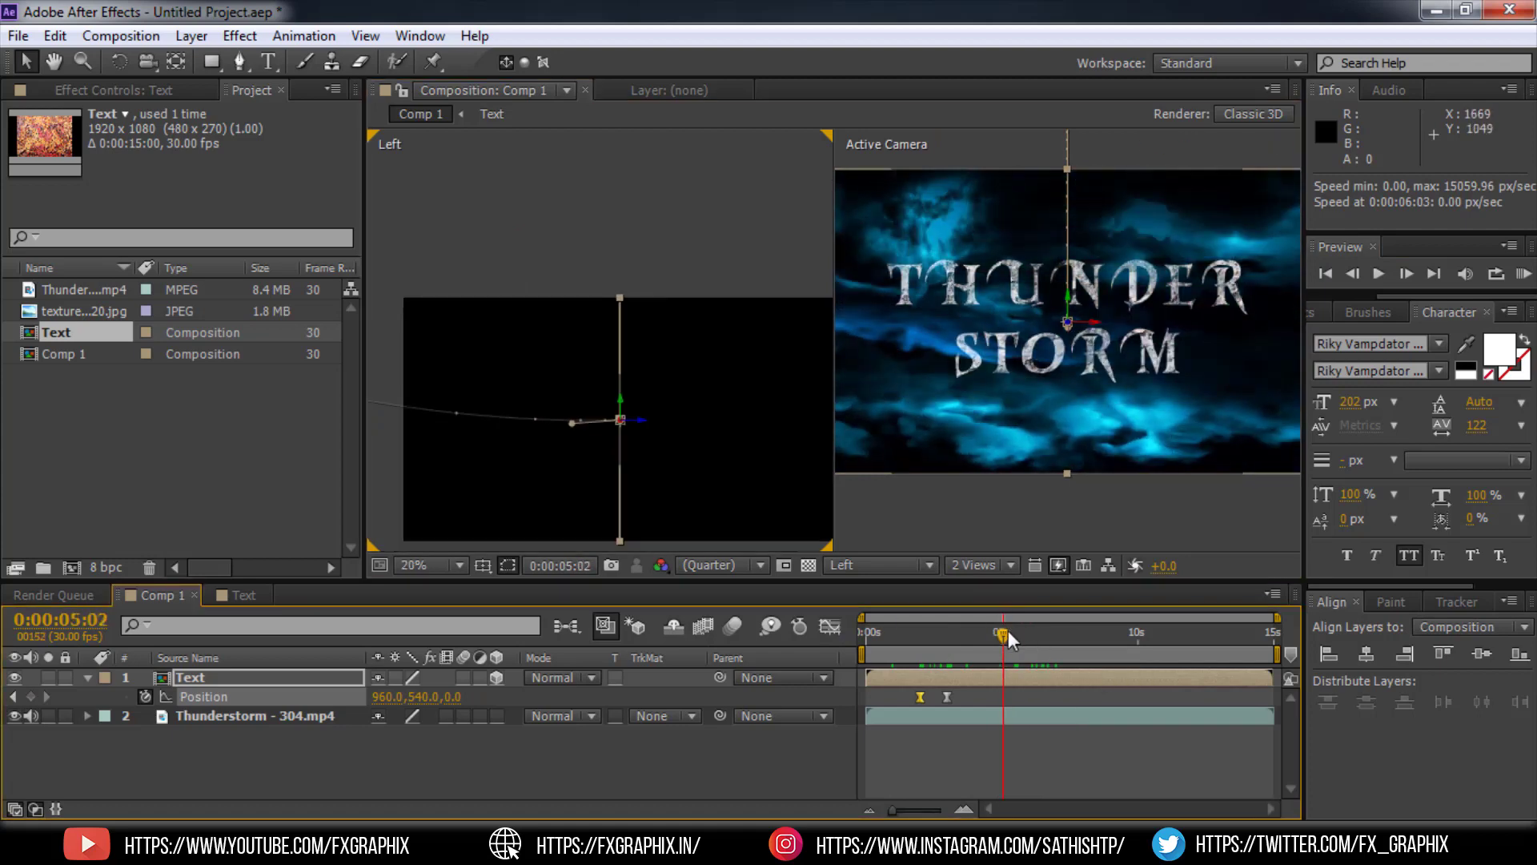
left_click_drag(620, 419, 598, 399)
left_click_drag(1003, 632, 930, 639)
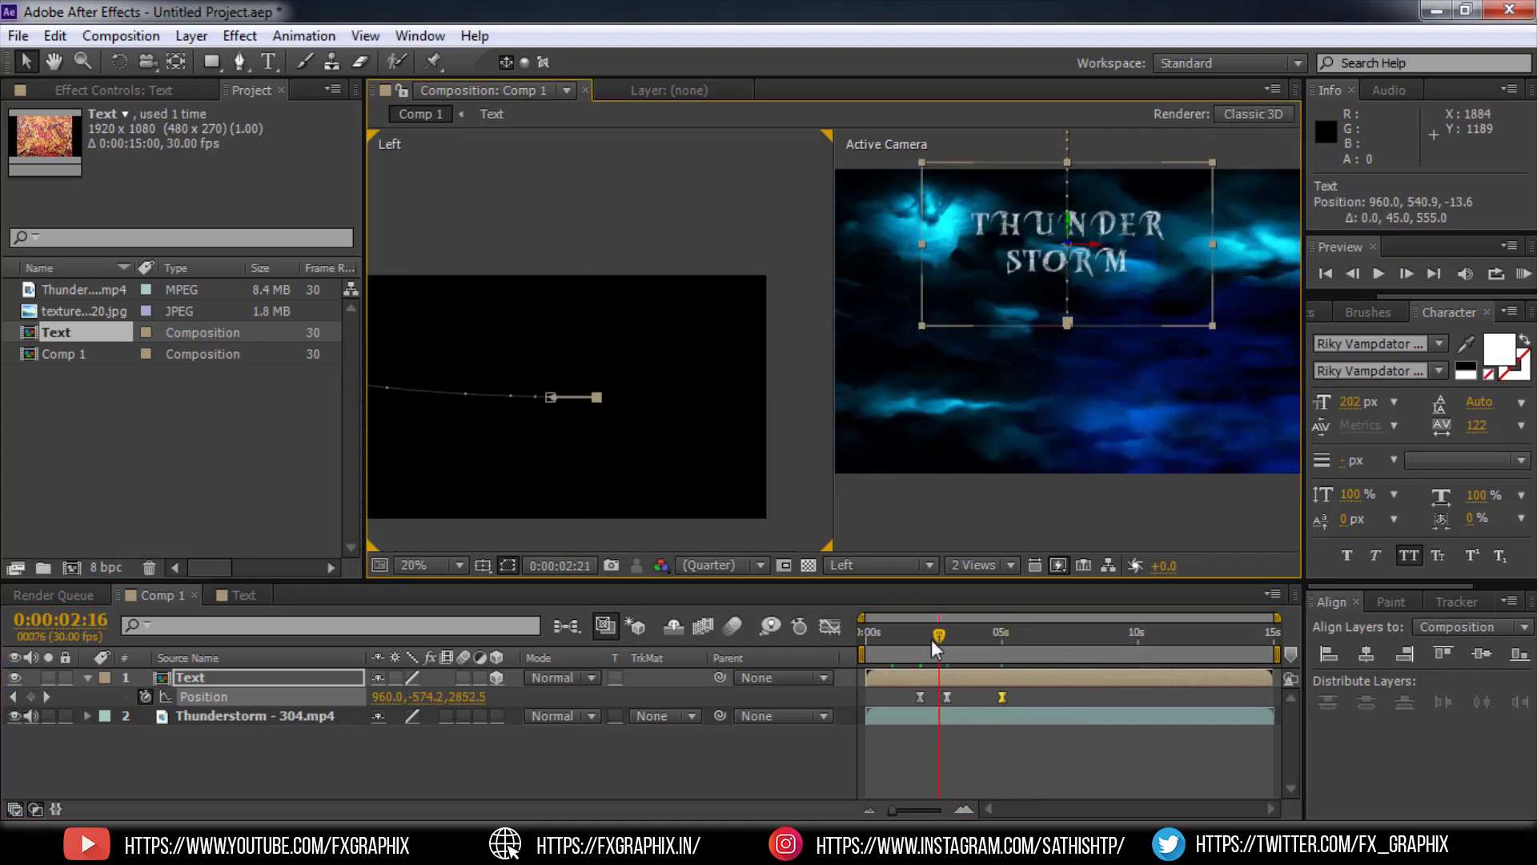
key("KP_0")
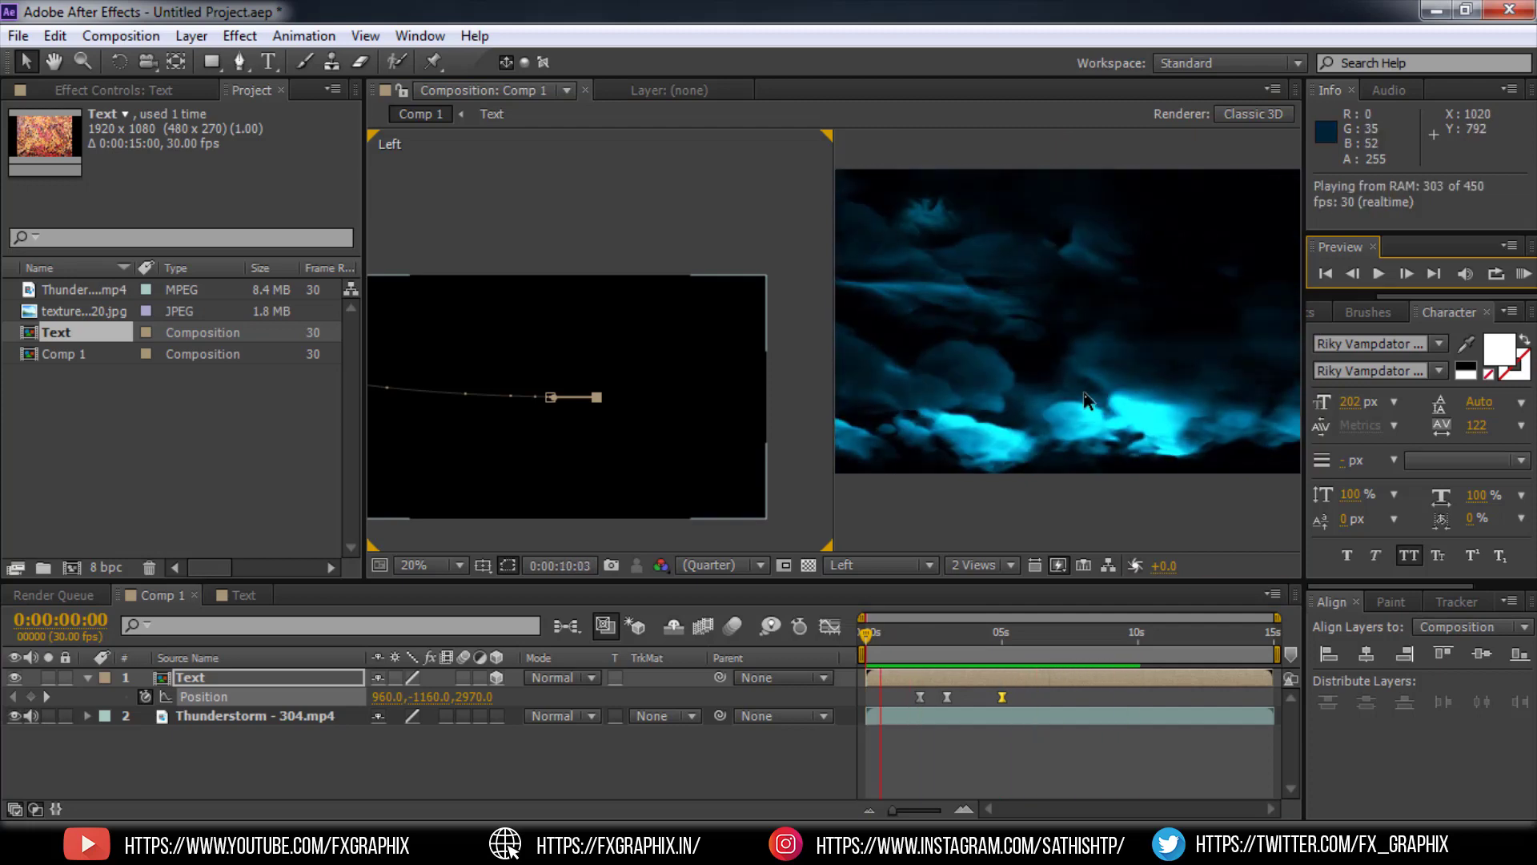
left_click(902, 633)
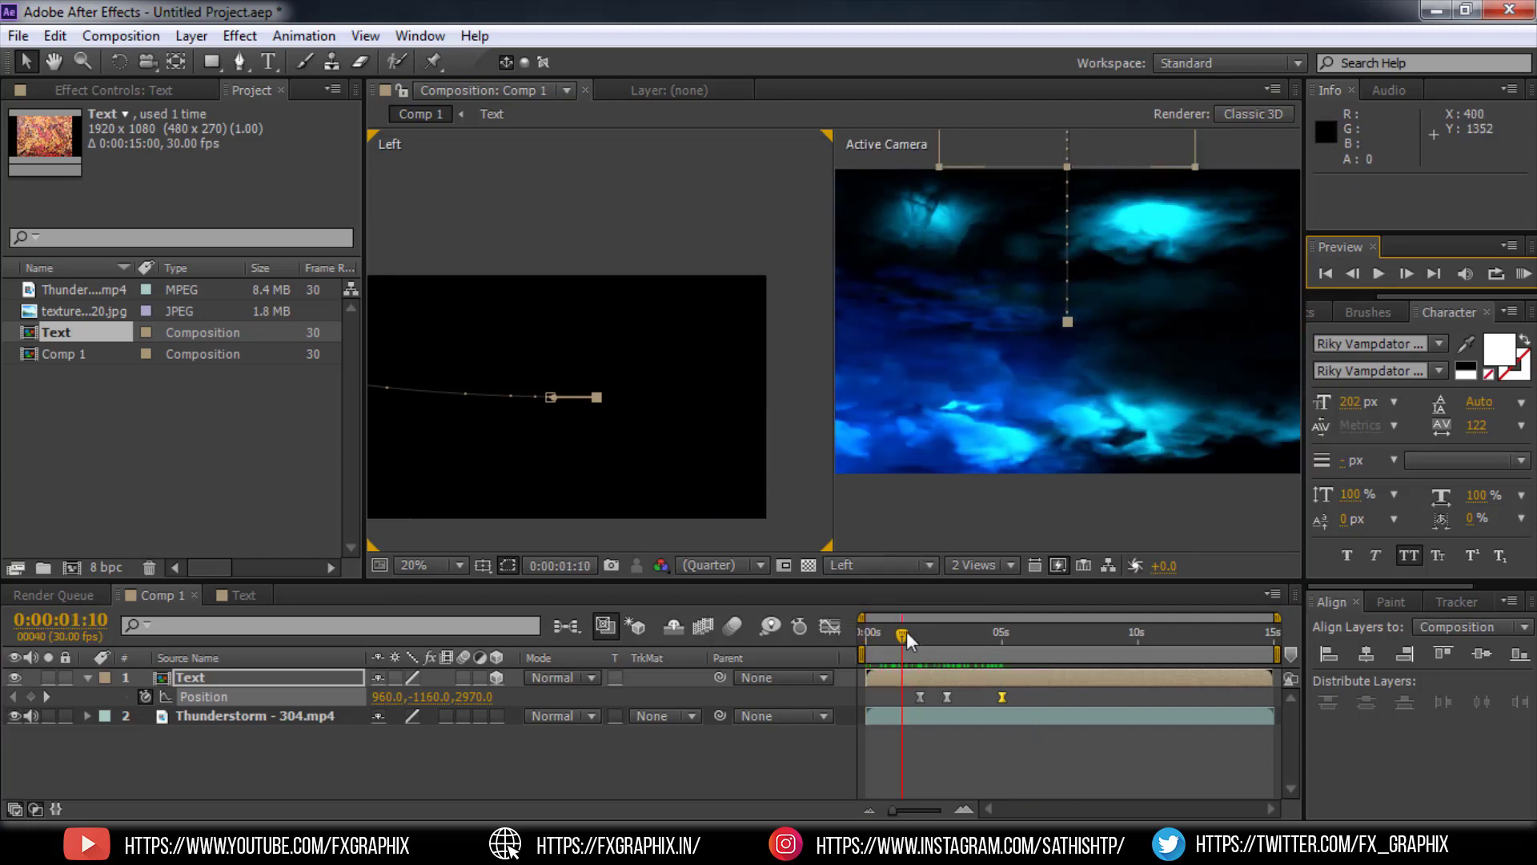
left_click_drag(906, 633, 1138, 633)
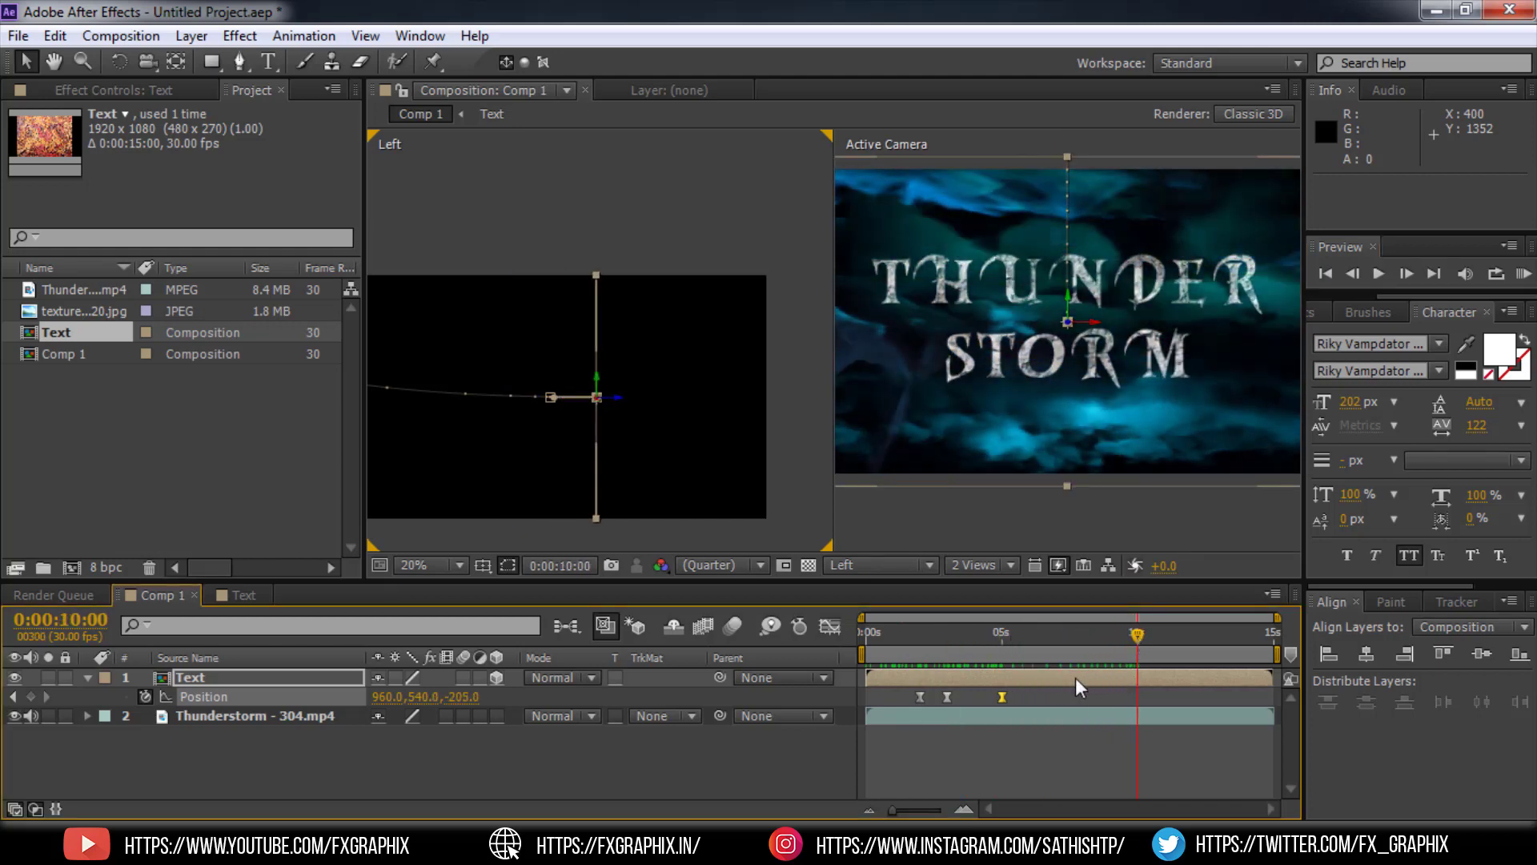
- Collapse and deselect the Text layer, then switch the viewer layout to 1 View
left_click(86, 677)
left_click(414, 527)
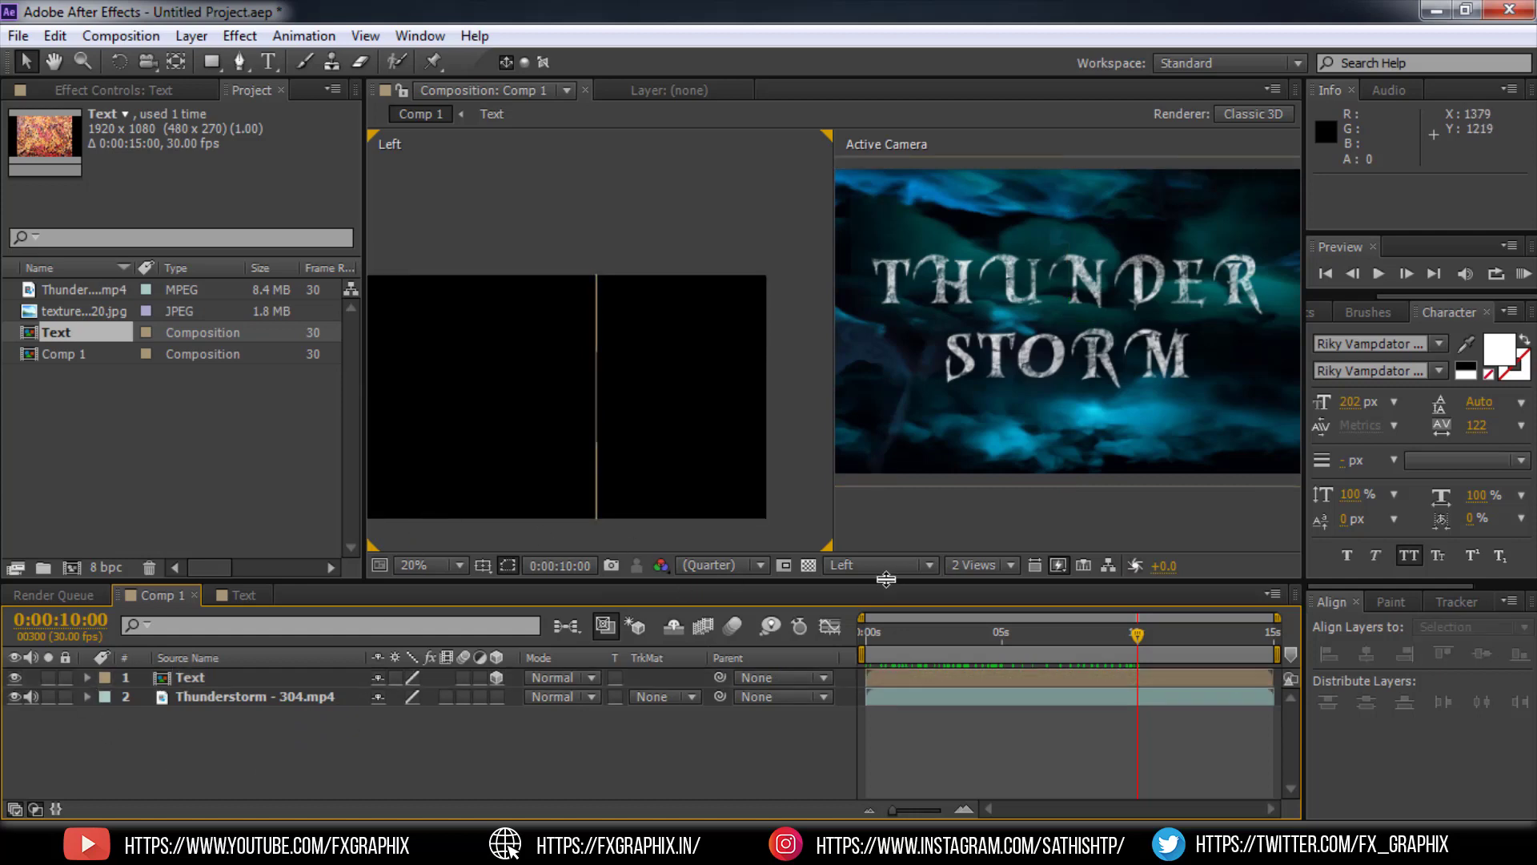
left_click(1001, 564)
left_click(1001, 591)
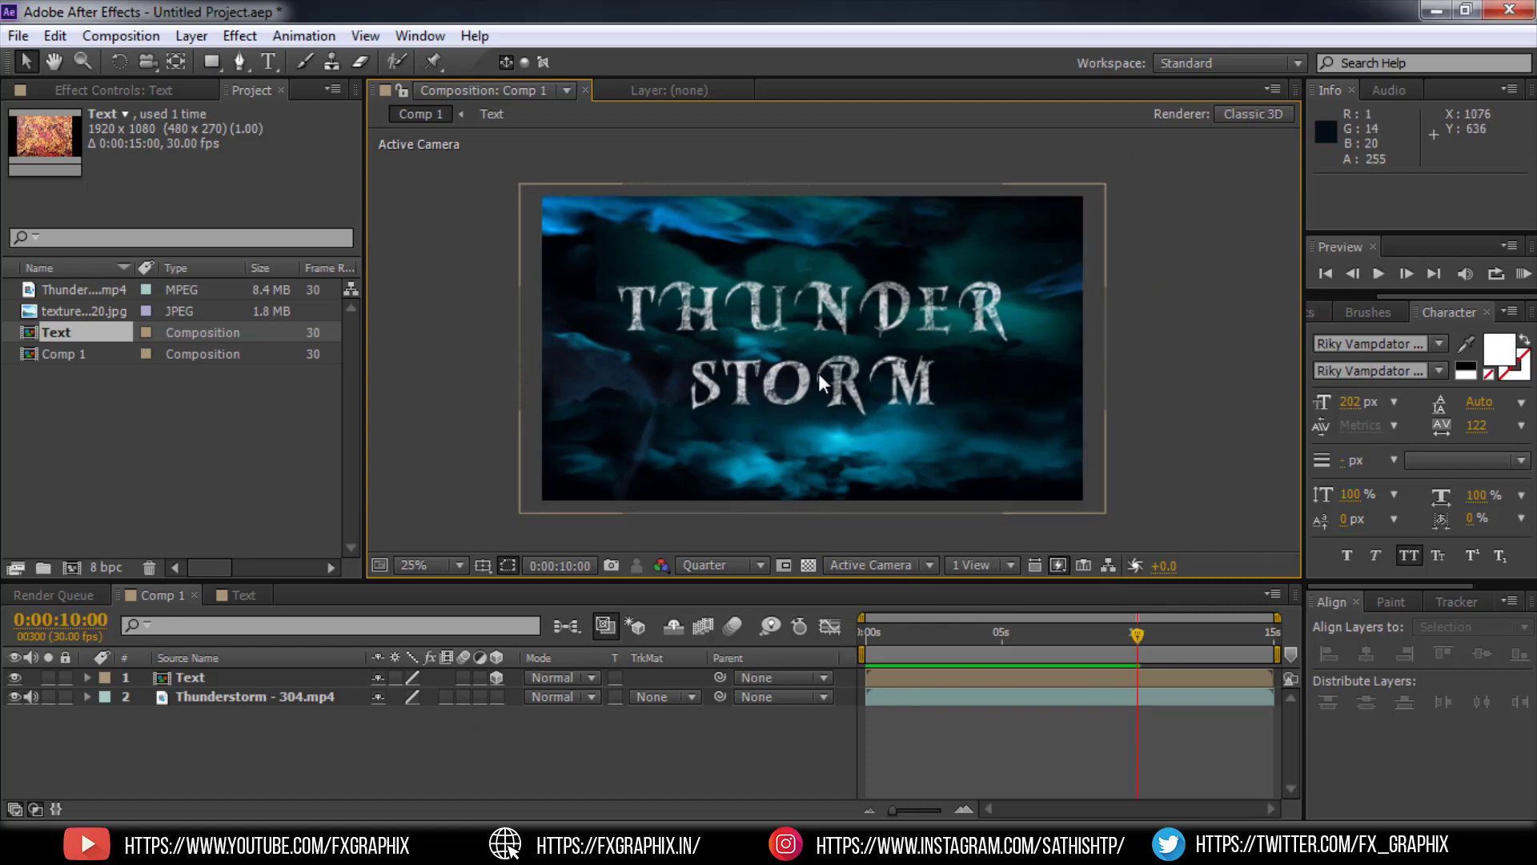
- Apply Effect > Simulation > Shatter to the Text layer
left_click(238, 36)
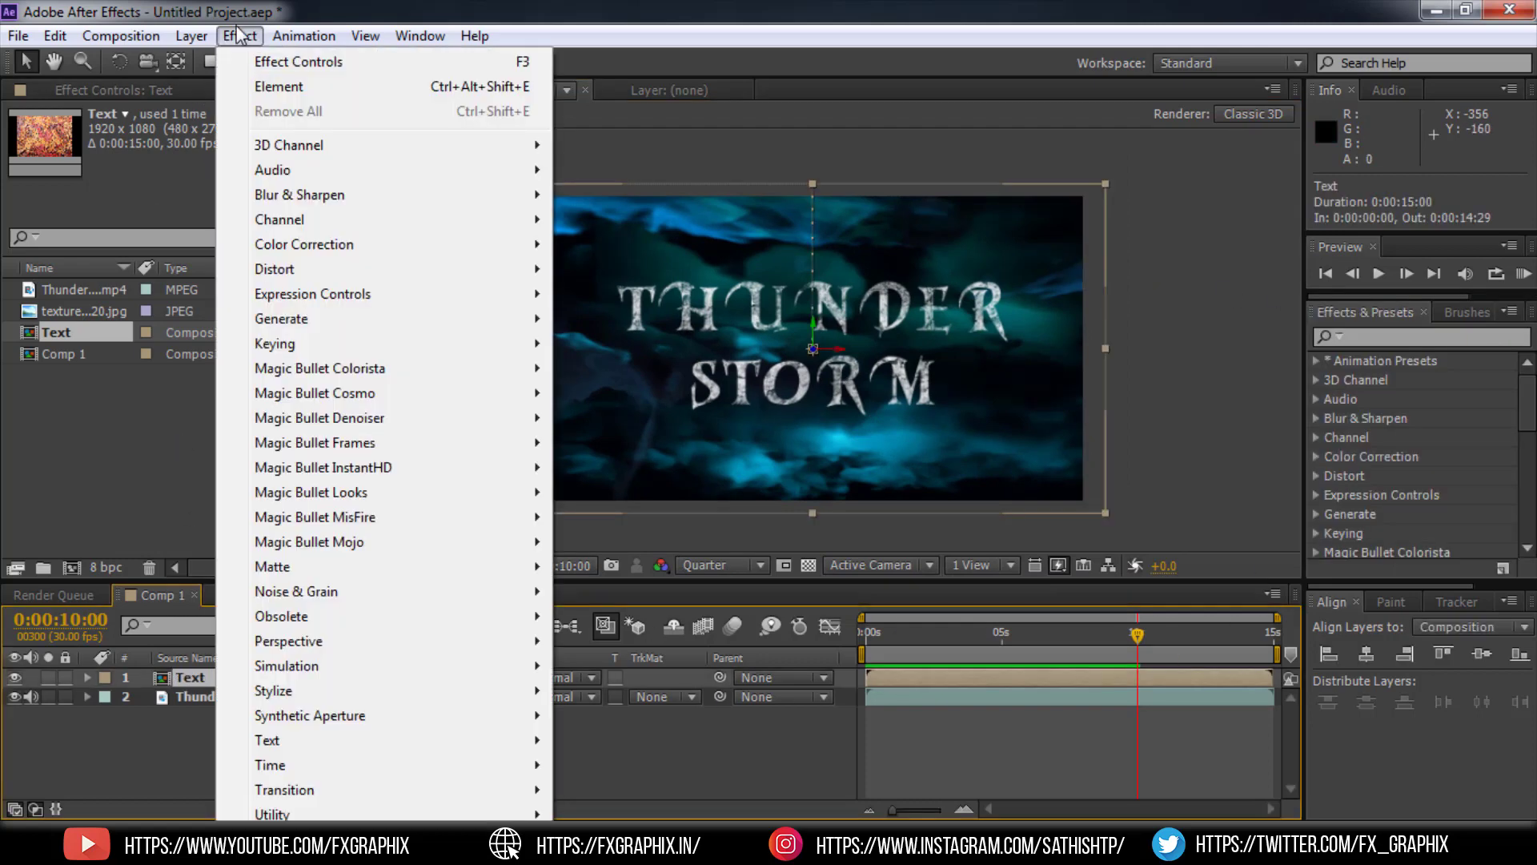
mouse_move(303, 271)
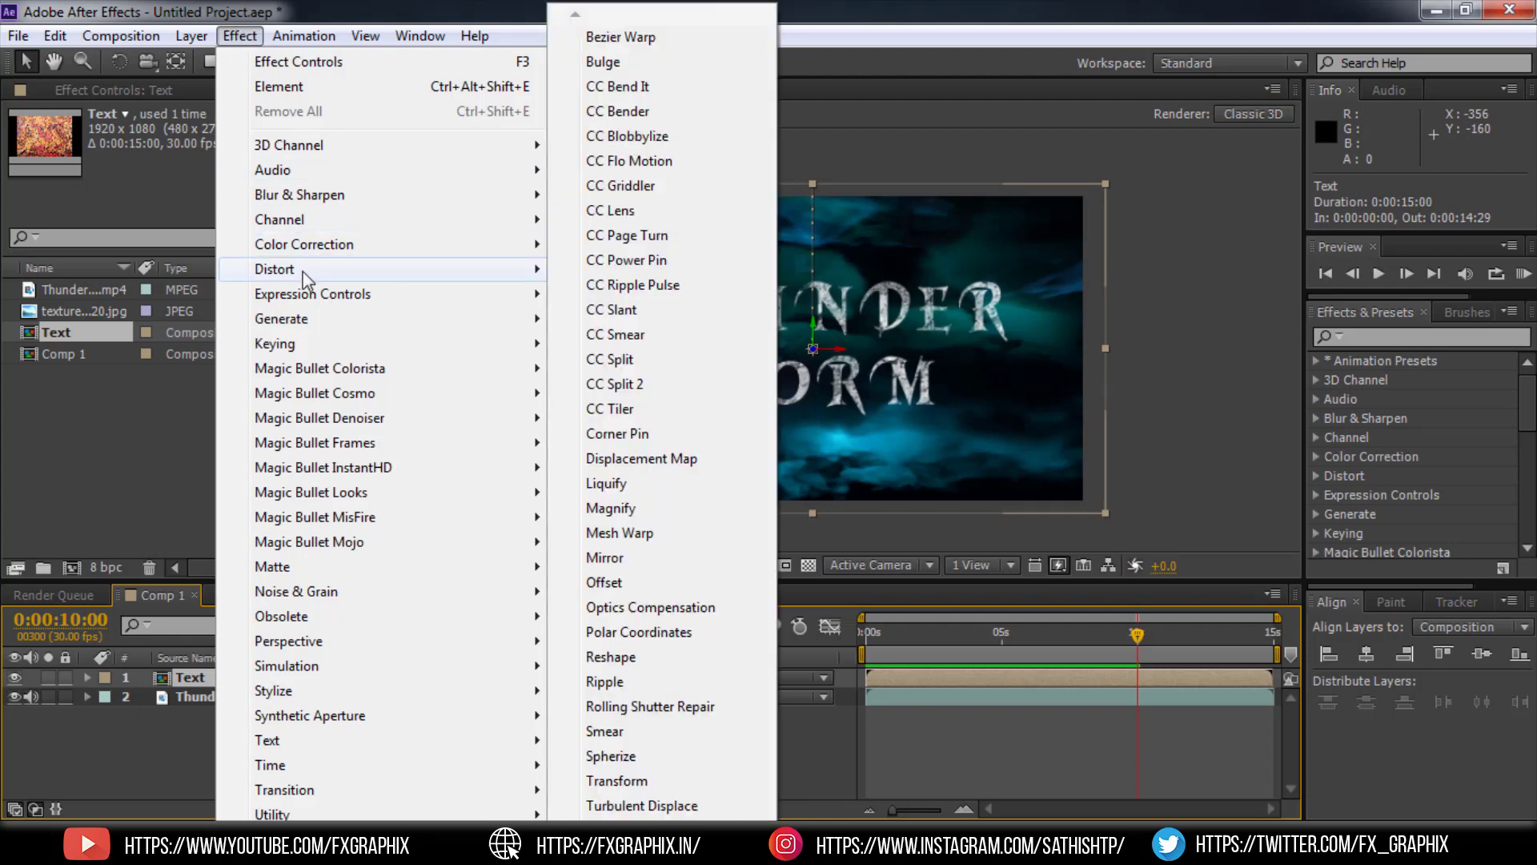
mouse_move(312, 669)
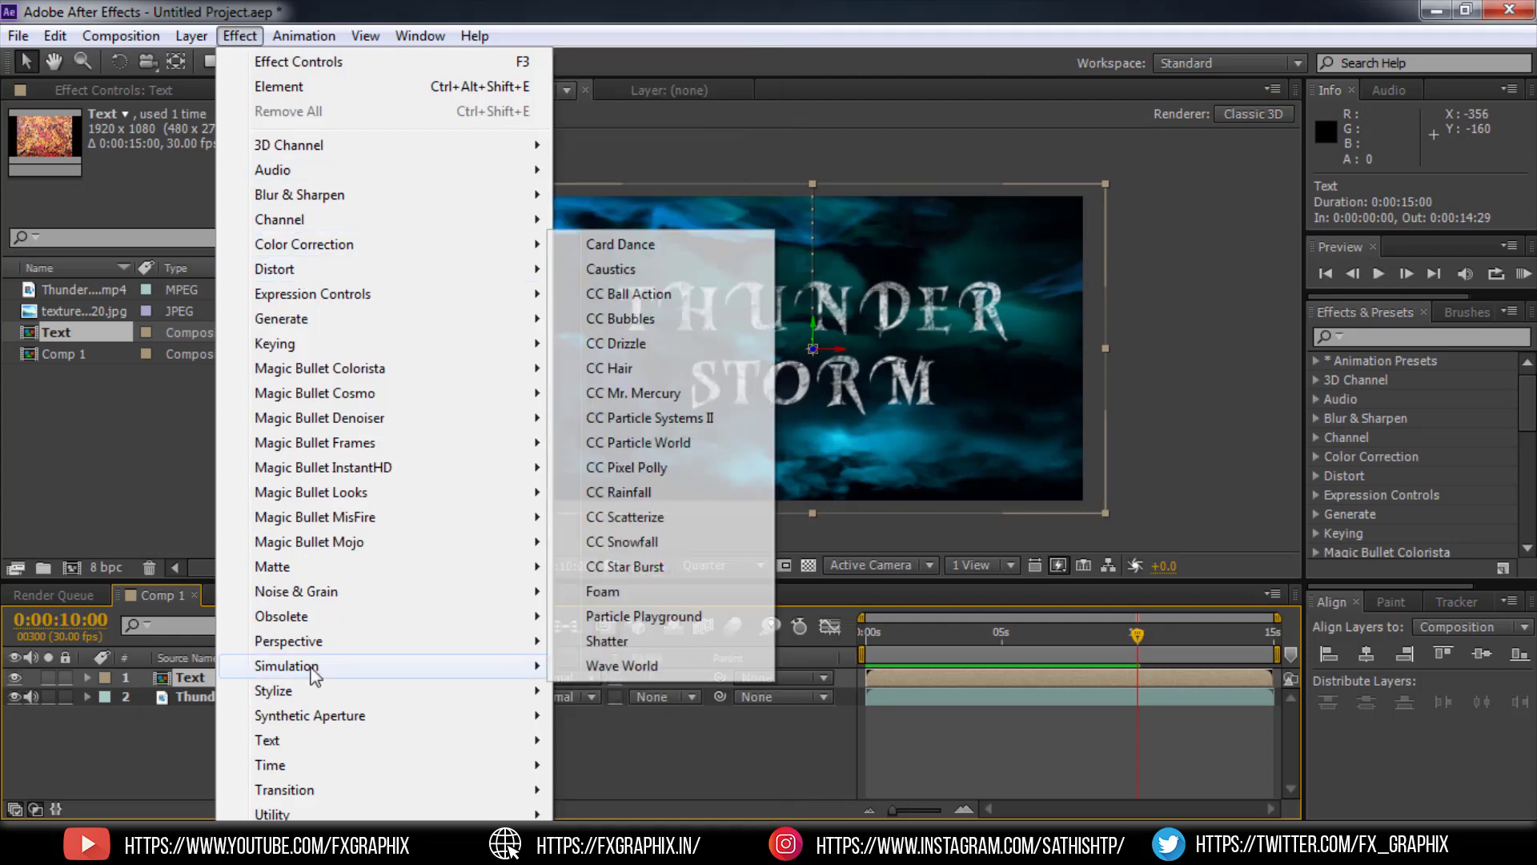
left_click(605, 642)
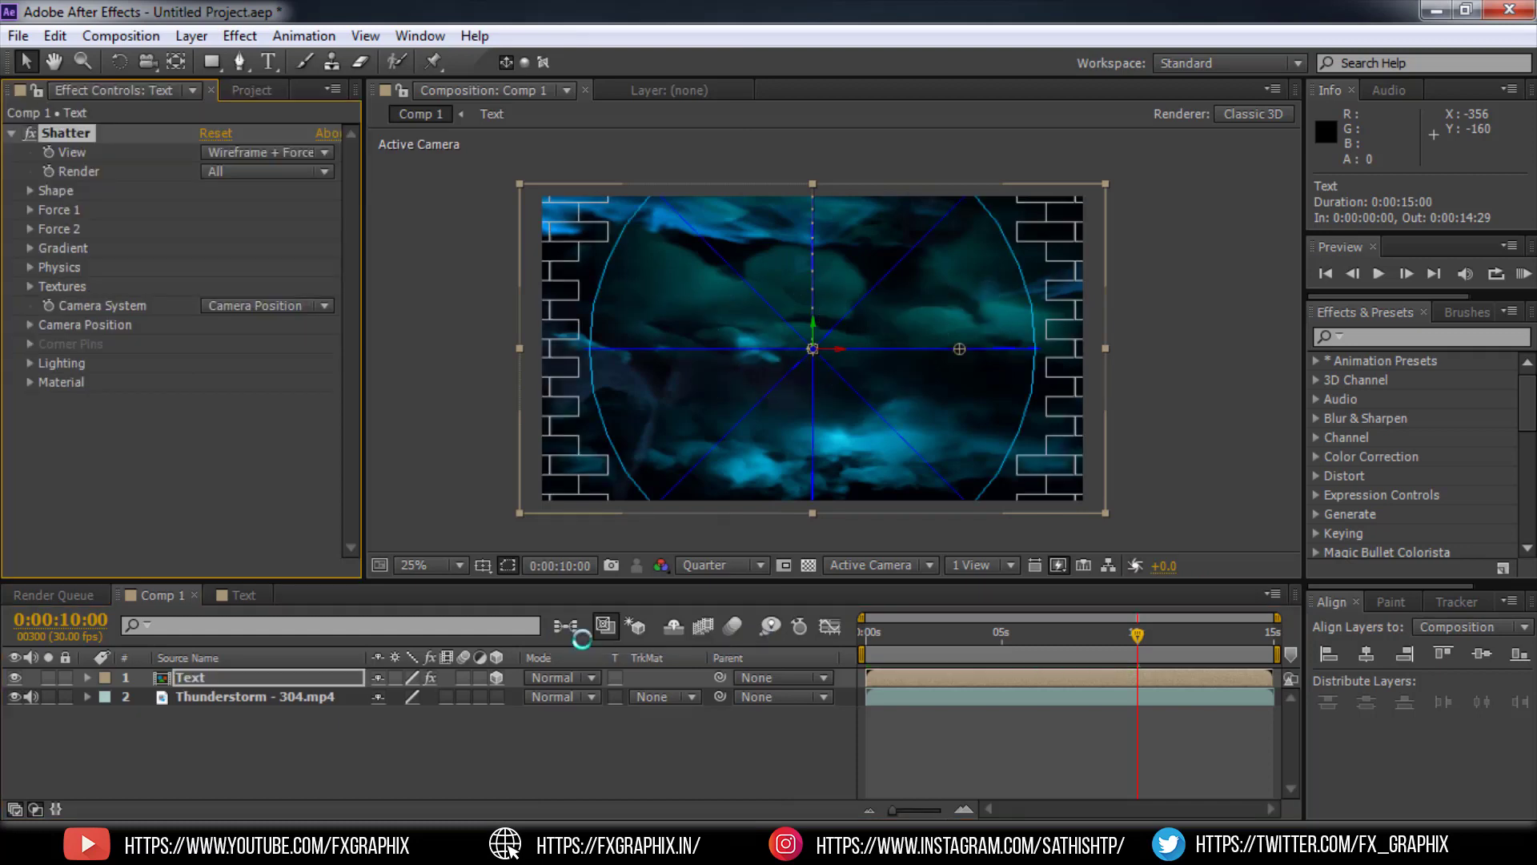
- Set Shatter's View to Rendered and Force 1 Depth to 0.13
left_click(255, 149)
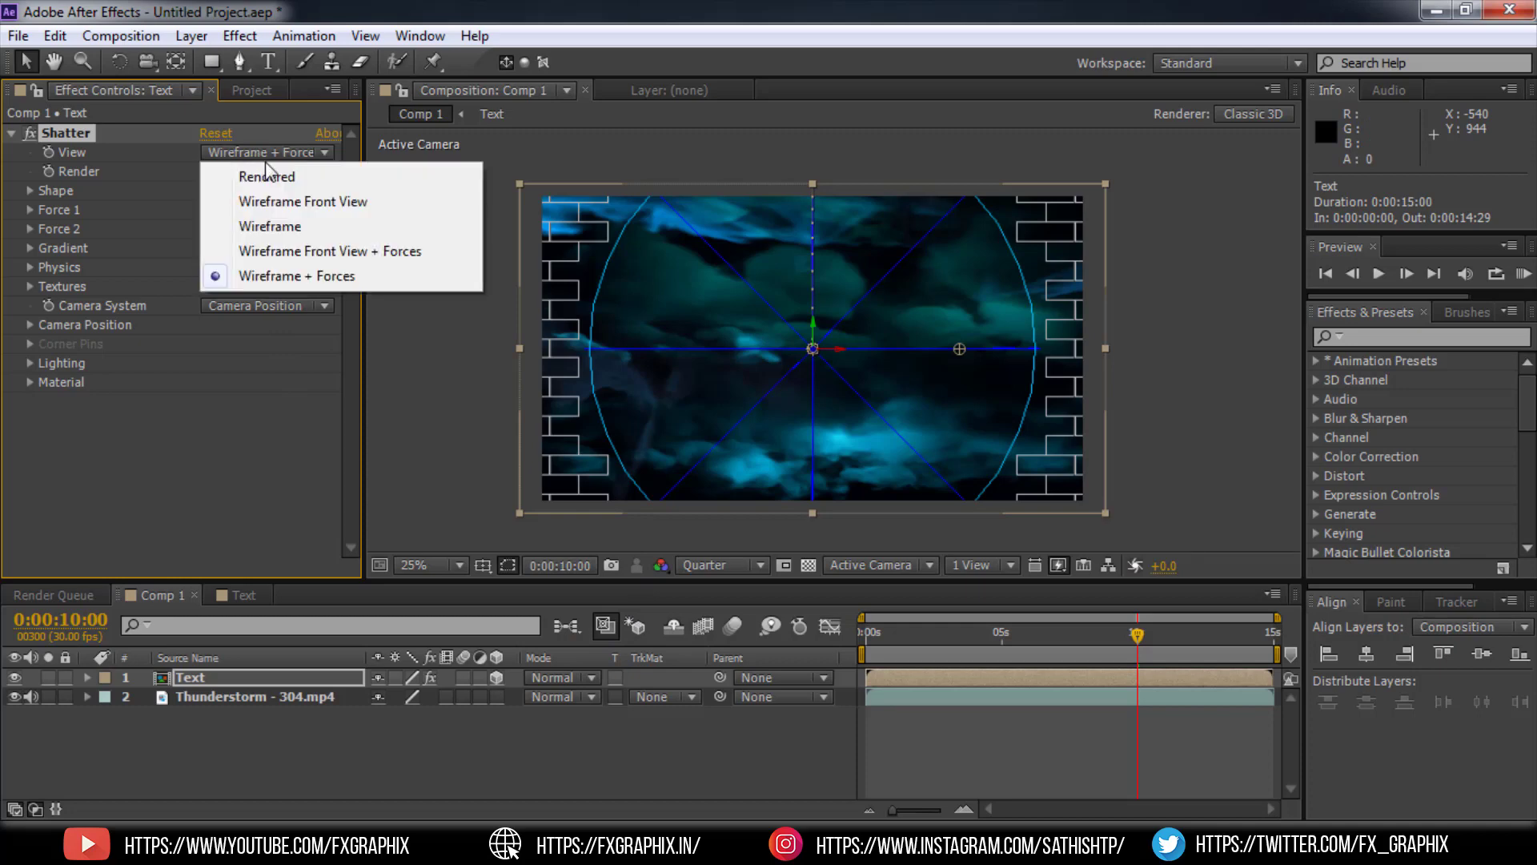
left_click(277, 175)
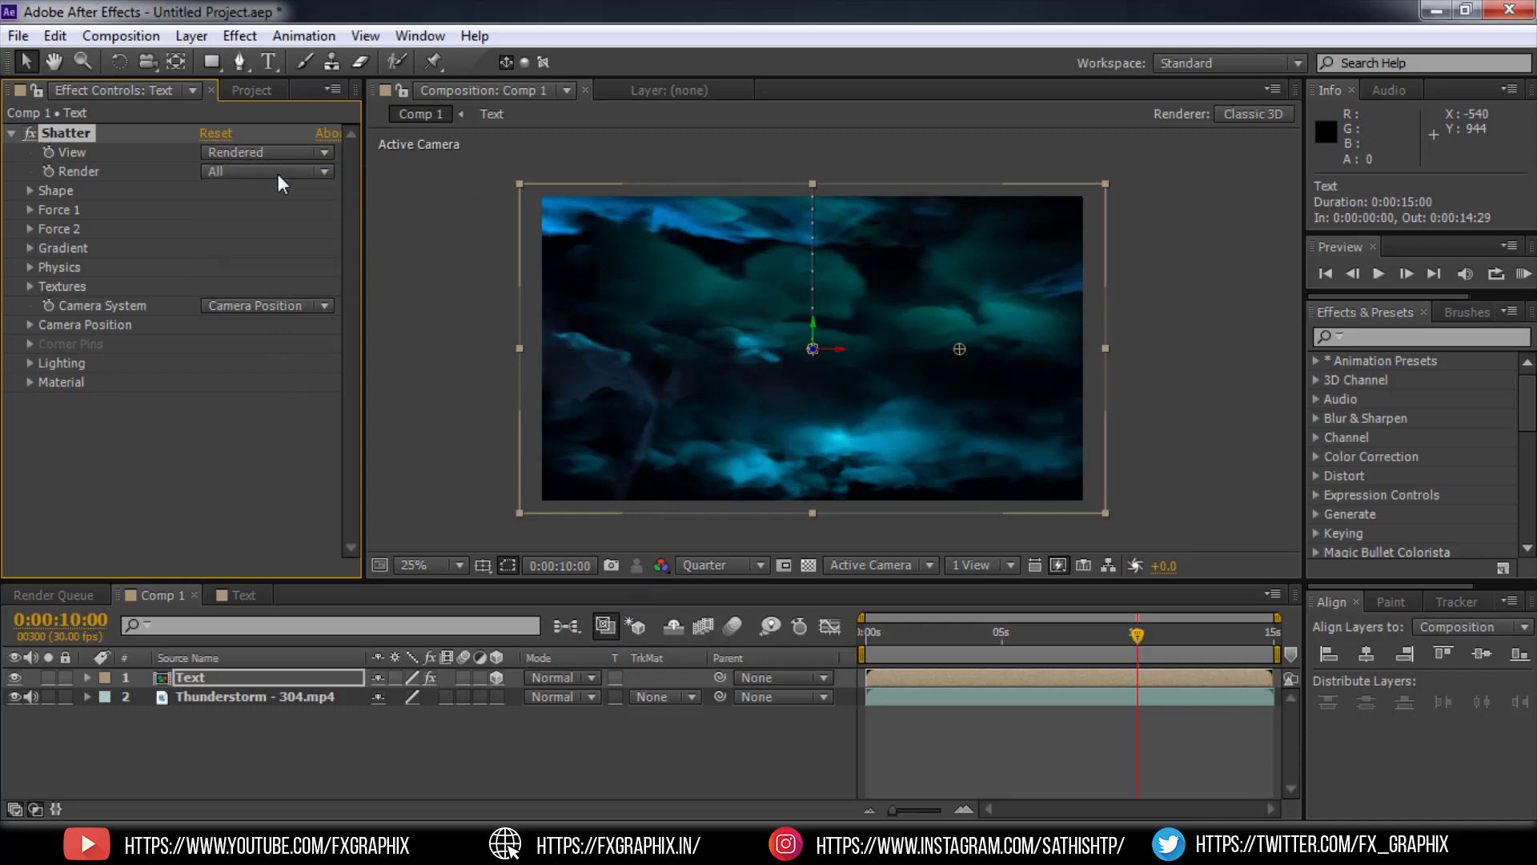
left_click(32, 213)
left_click(32, 191)
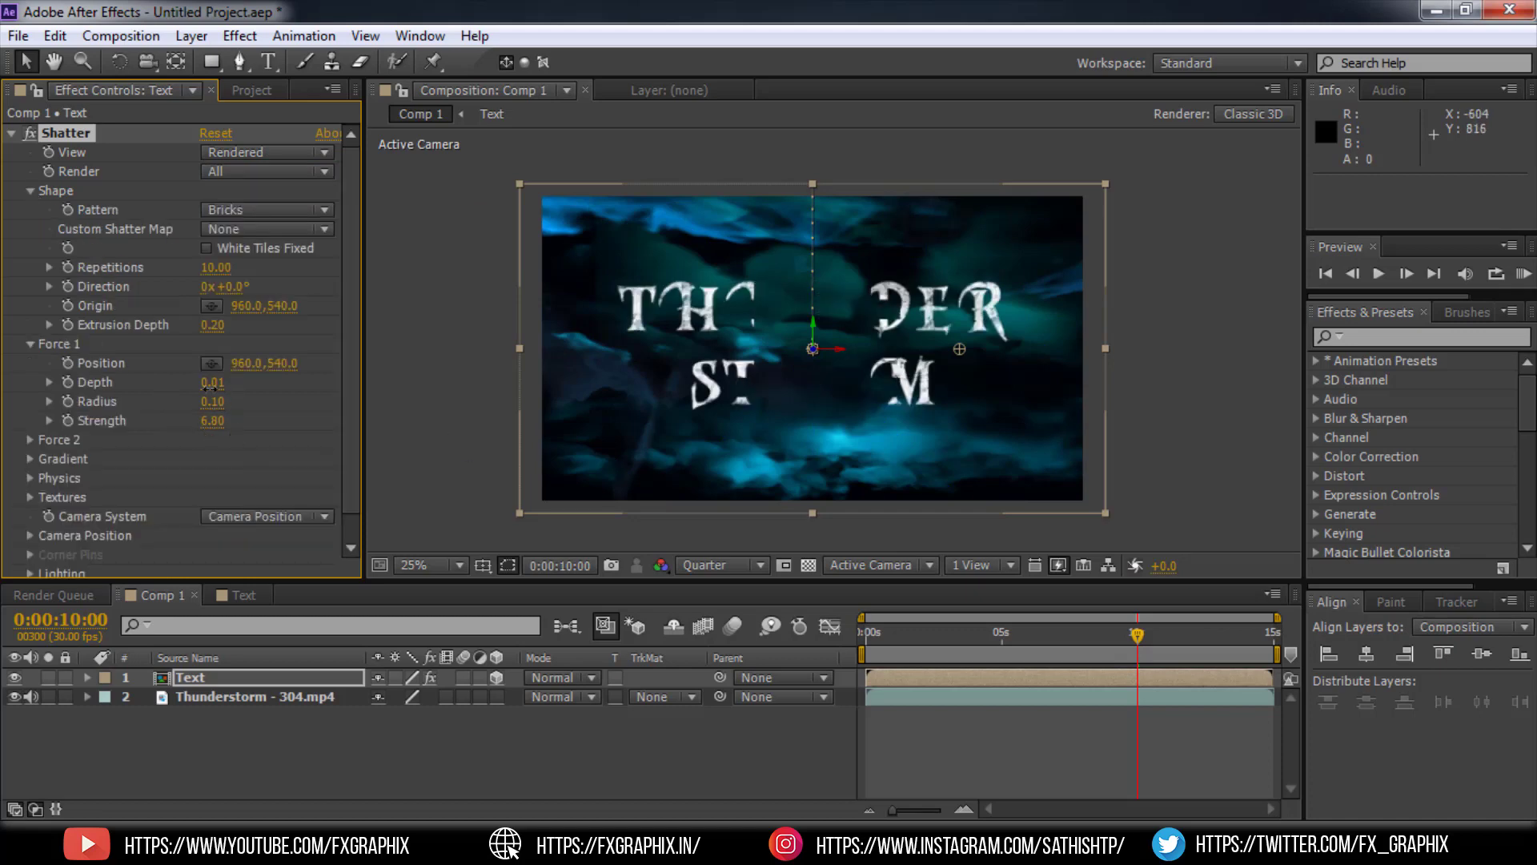
left_click_drag(213, 385, 213, 401)
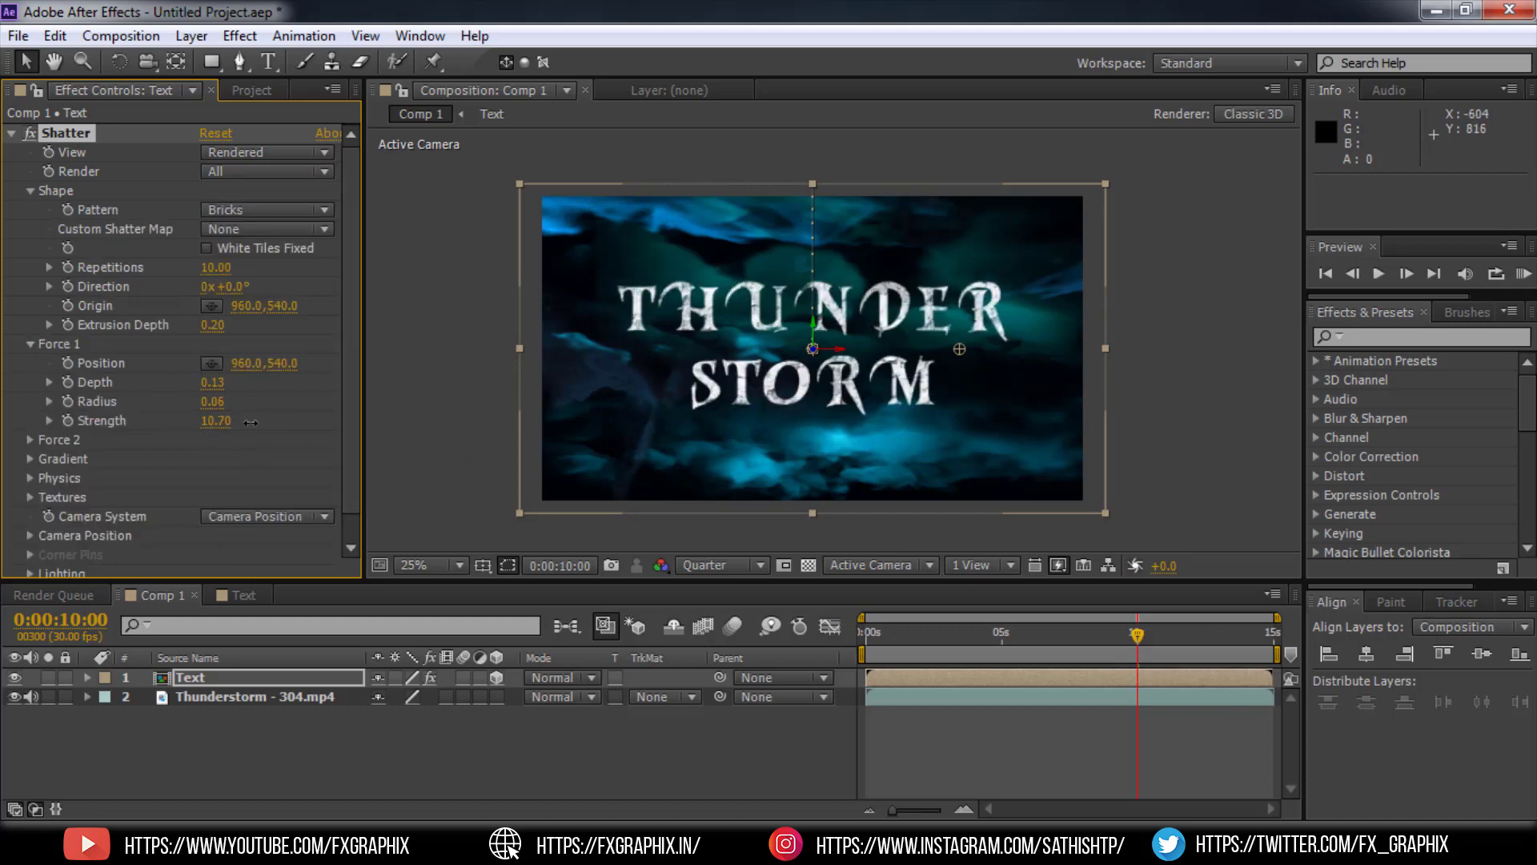
- Keyframe higher Force 1 Depth and Radius just after 10 s and adjust the force settings
left_click_drag(813, 348, 628, 302)
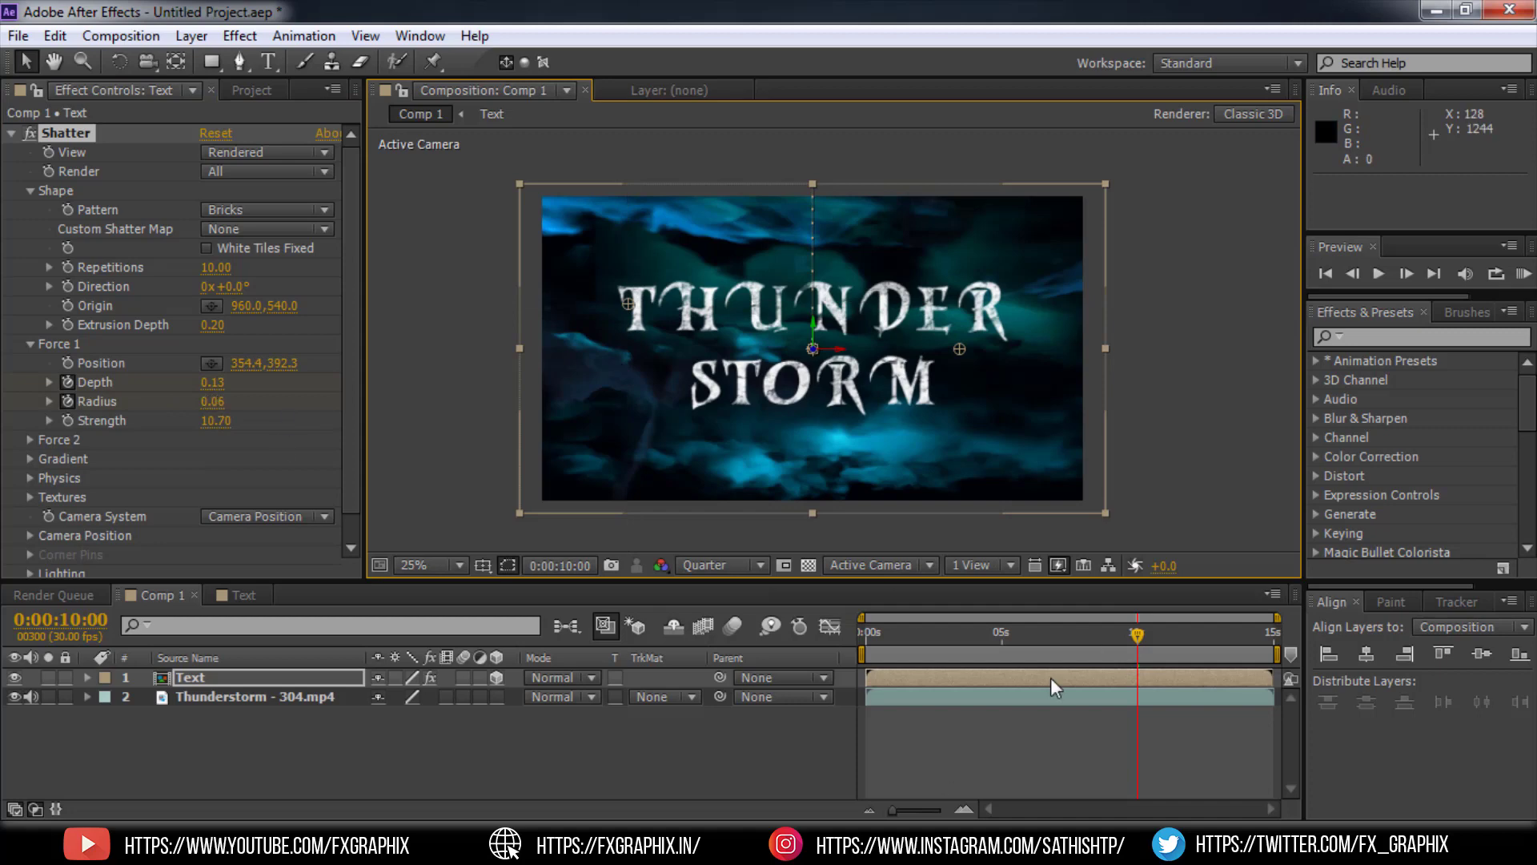
left_click(1163, 637)
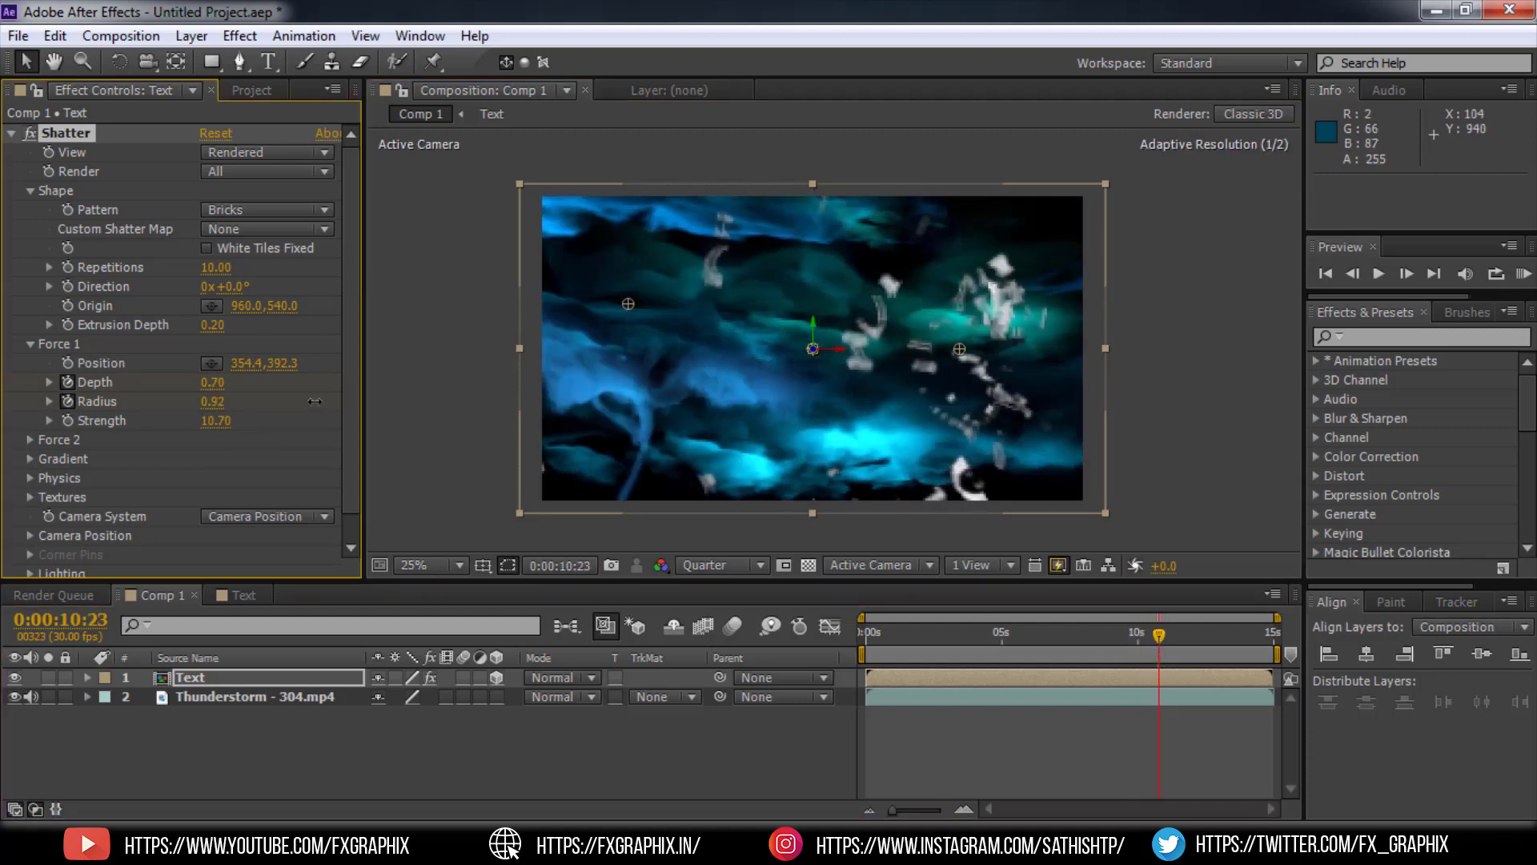
left_click(65, 440)
left_click_drag(215, 421, 266, 418)
- Set Physics Gravity Direction to 206° and Inclination to -17, then preview from 10:15
scroll(120, 480, "down", 1)
left_click(31, 529)
scroll(120, 481, "down", 4)
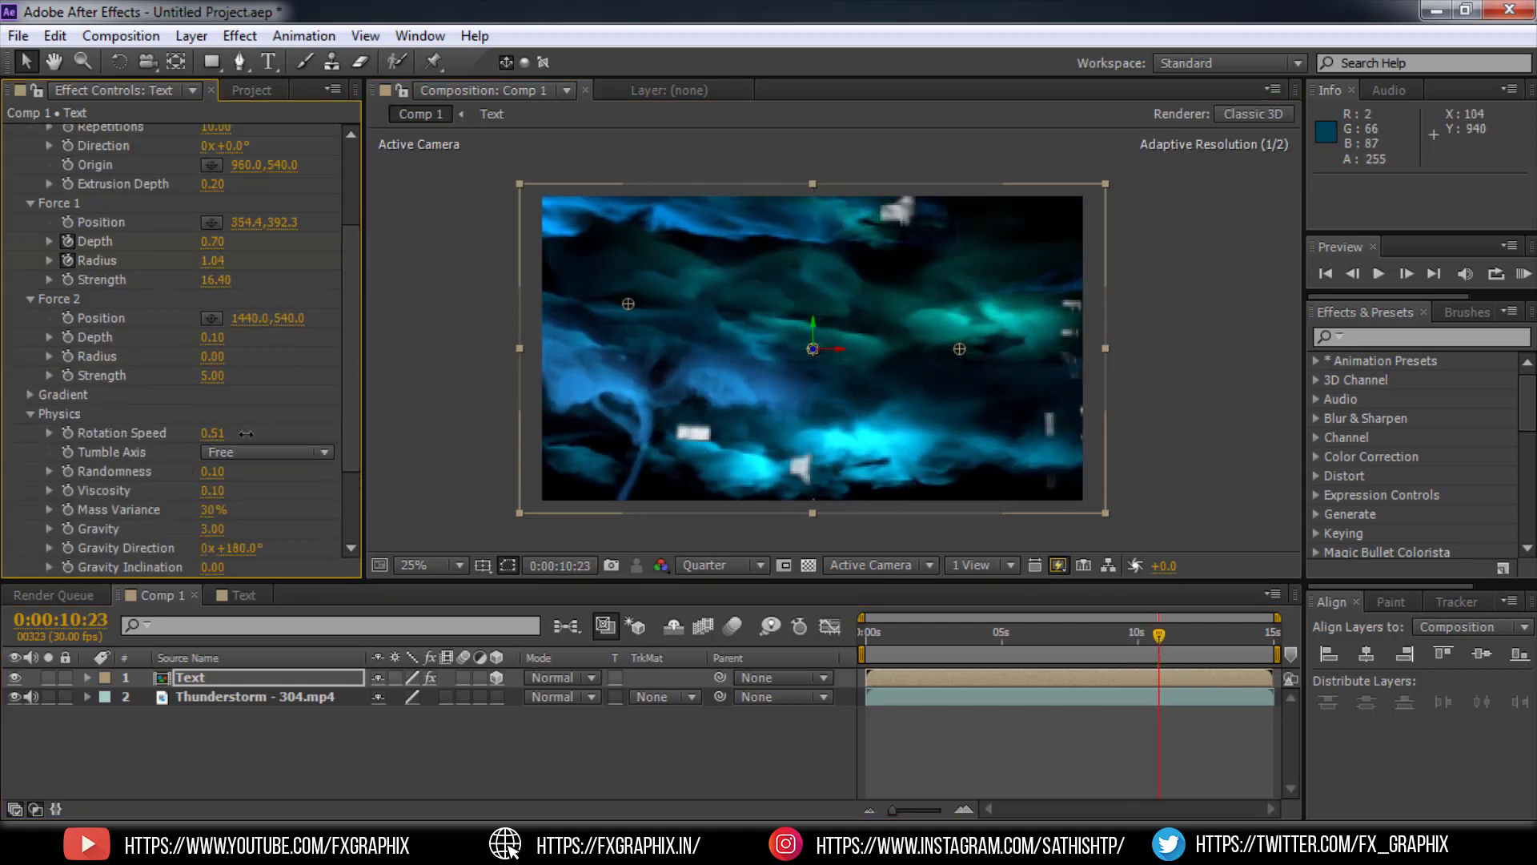
scroll(165, 489, "down", 2)
left_click_drag(231, 446, 192, 465)
left_click(1151, 632)
left_click(1523, 273)
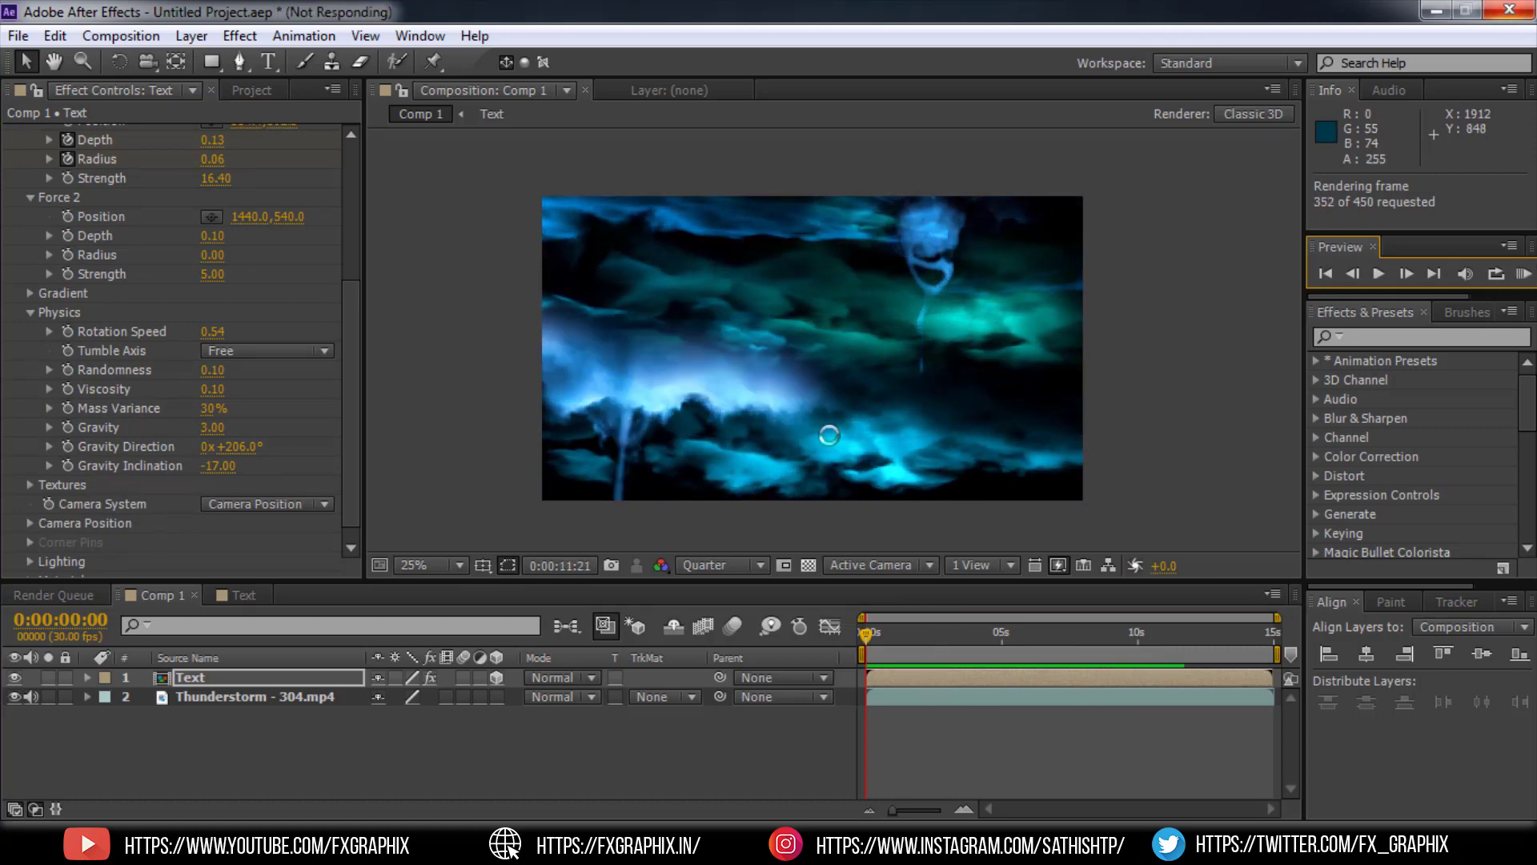
- Reveal the Text layer's keyframes and drag Depth and Radius earlier to about 0:00:09:06
left_click(949, 681)
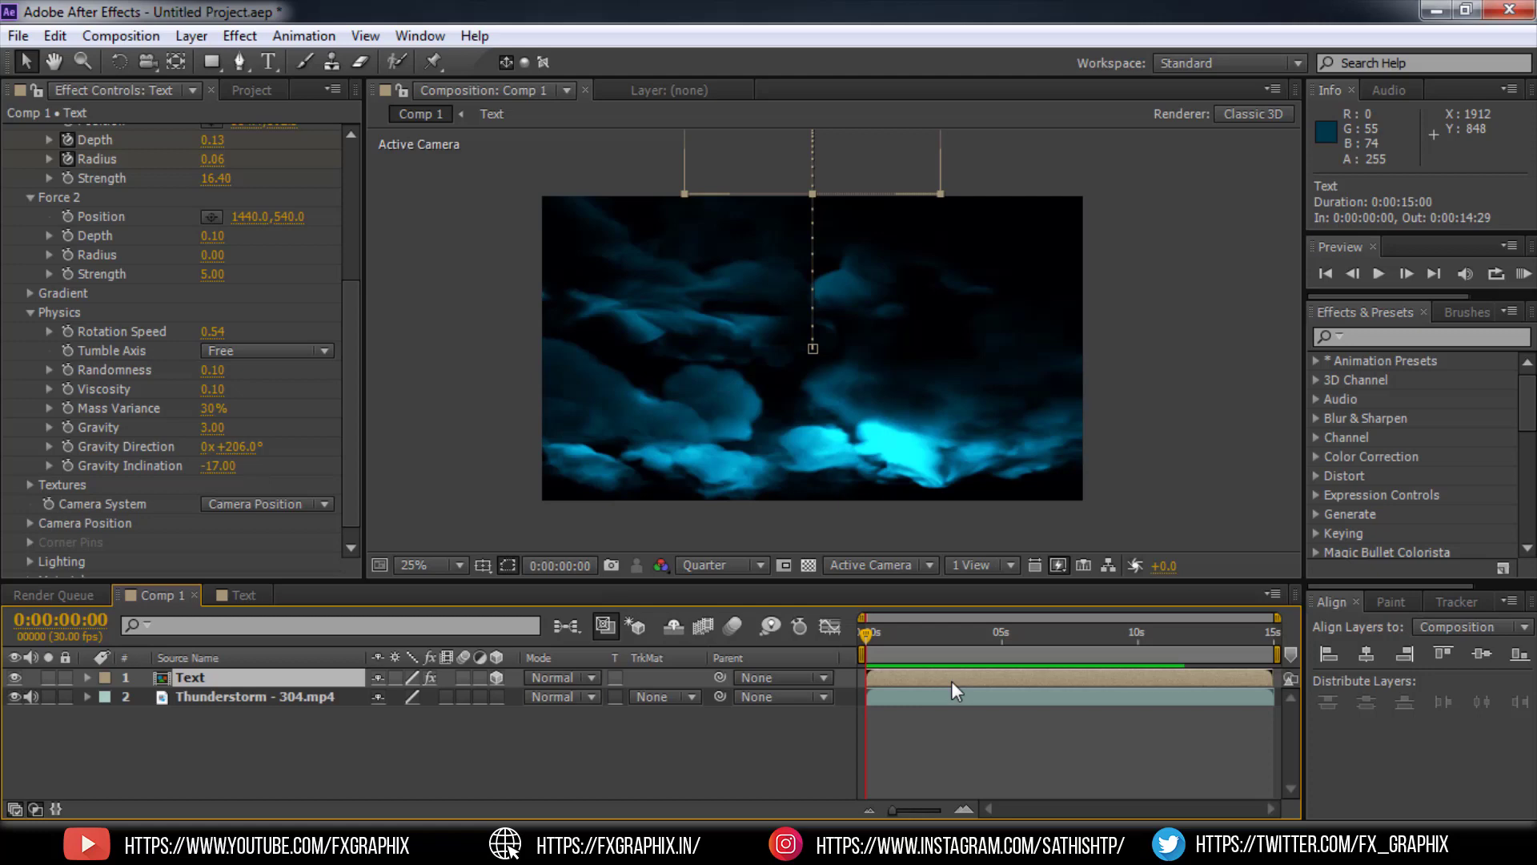
key("u")
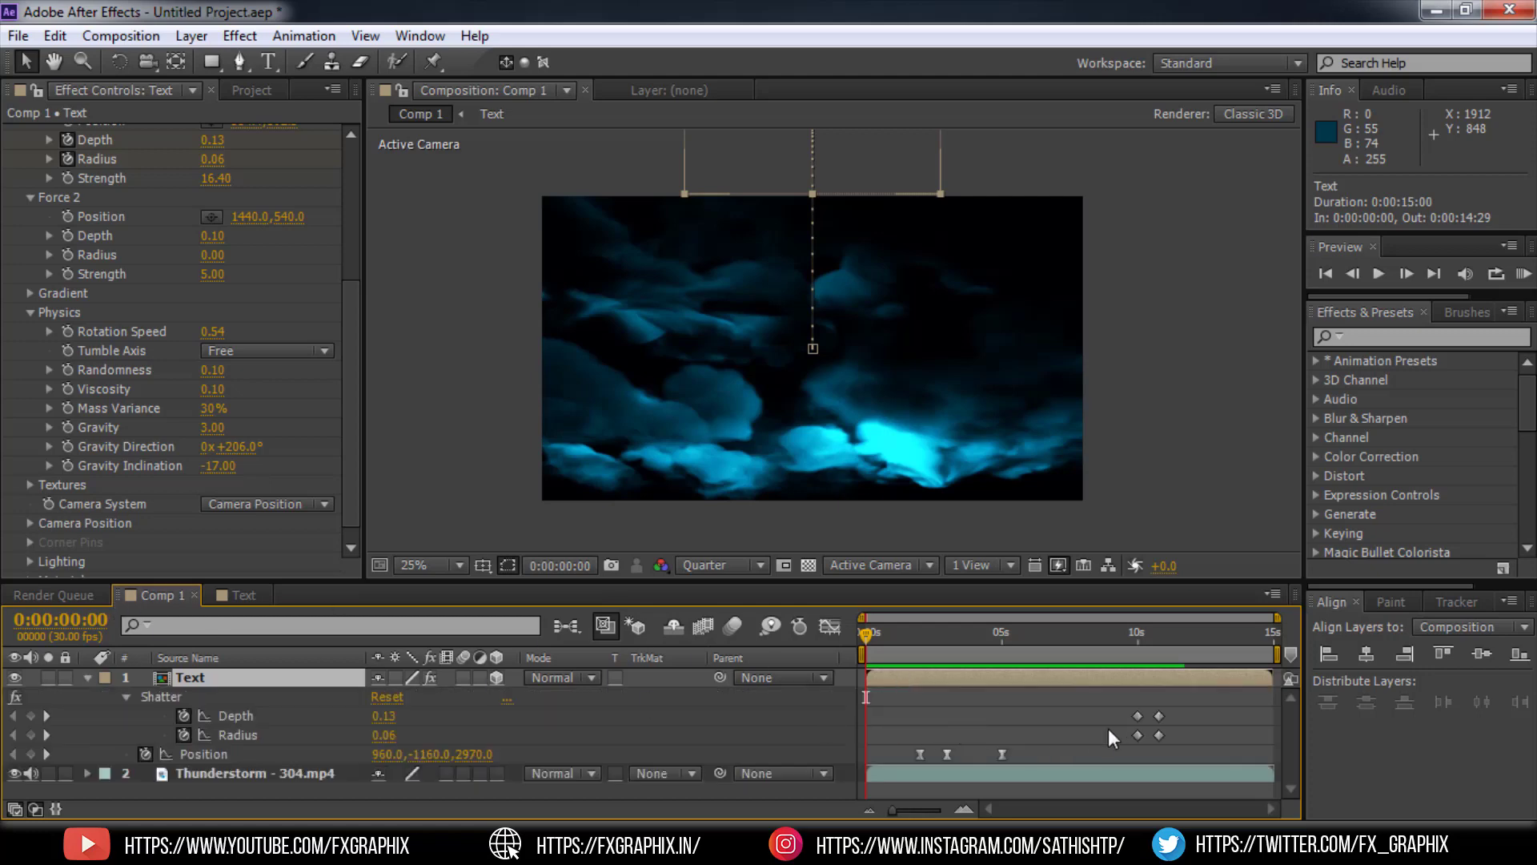
mouse_move(1116, 708)
left_mouse_down()
mouse_move(1170, 748)
mouse_move(1161, 733)
mouse_move(1116, 736)
left_mouse_up()
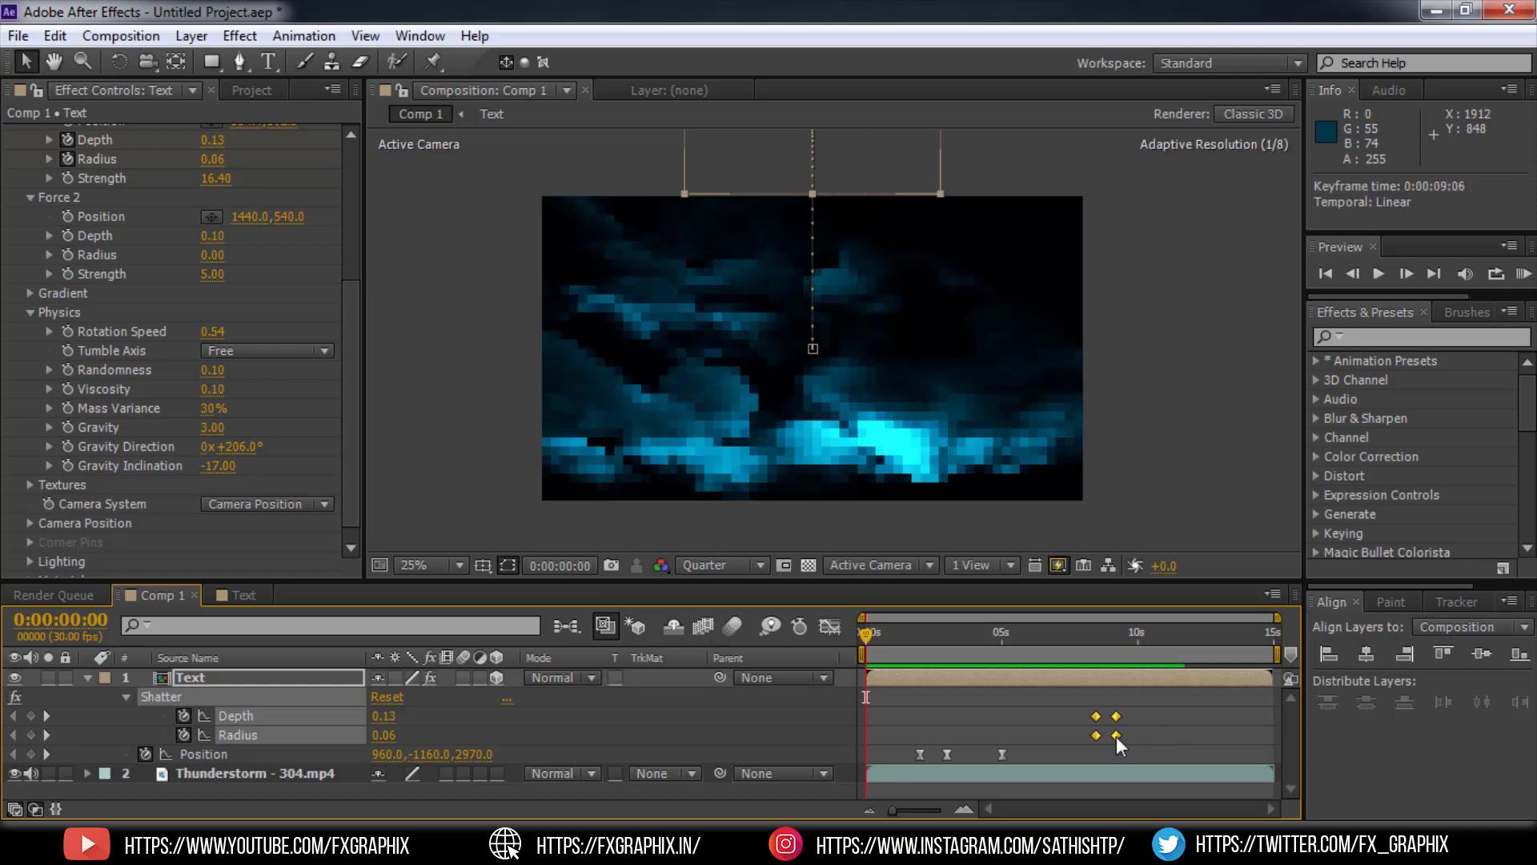
left_click_drag(1277, 654, 1141, 654)
- Import the thunder sound WAV, add it to Comp 1, and preview with audio
key("u")
left_click(251, 90)
mouse_move(271, 847)
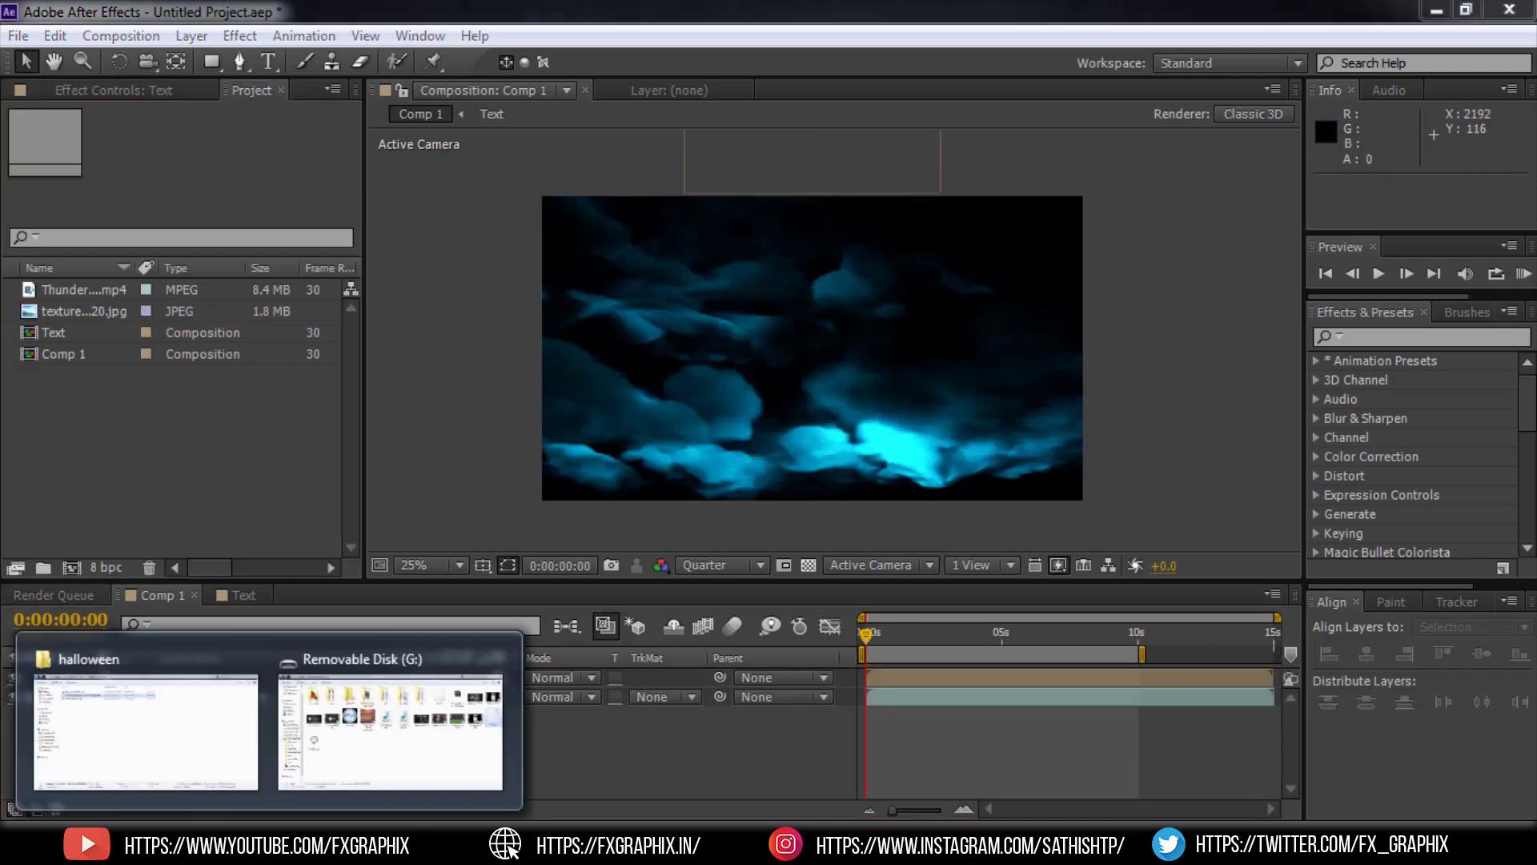
left_click(136, 720)
left_click_drag(340, 169, 166, 454)
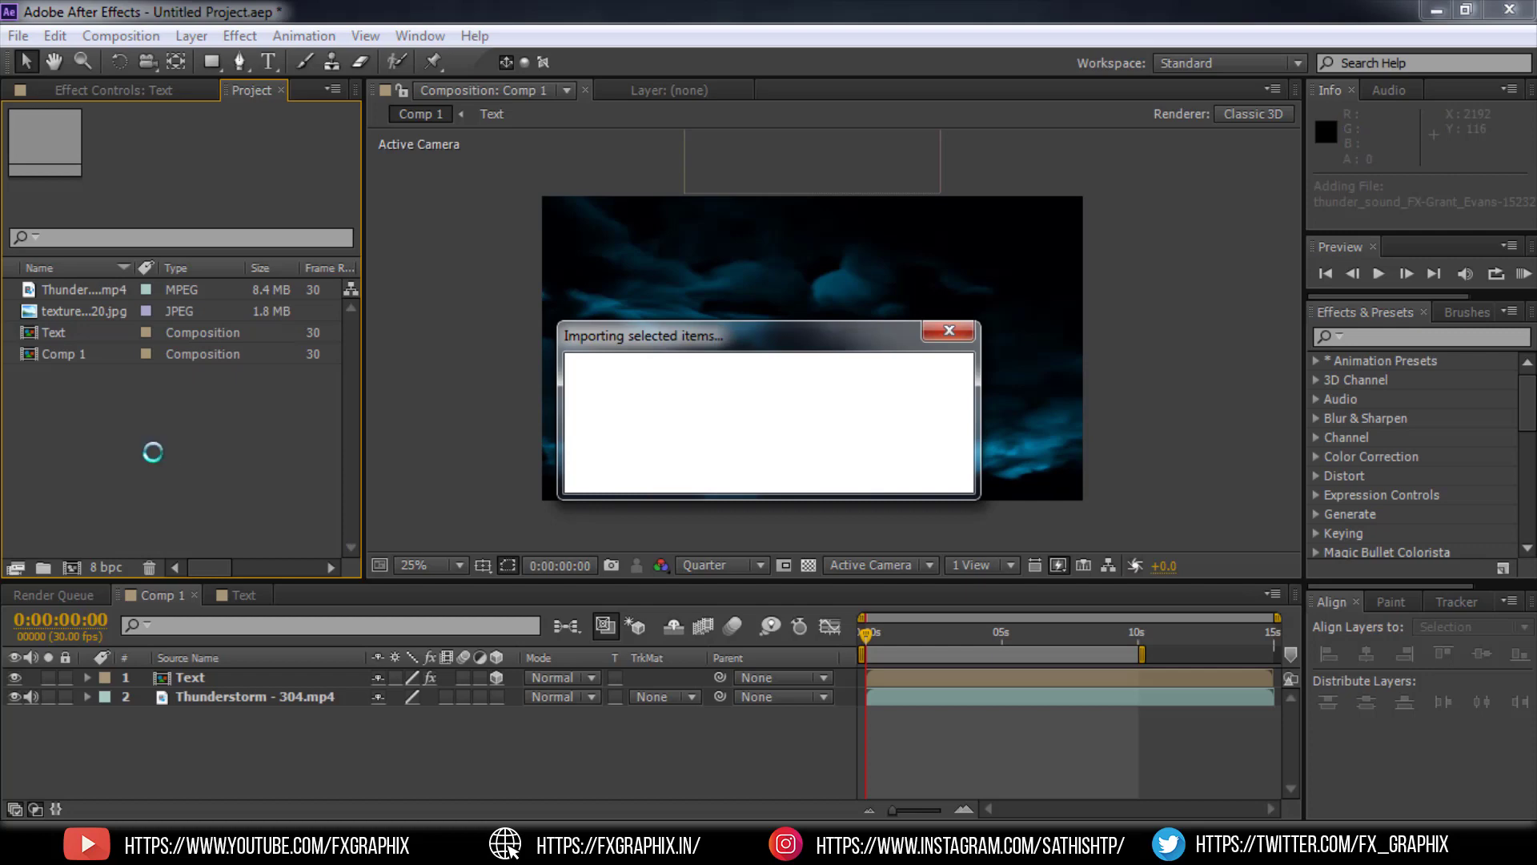
left_click_drag(84, 310, 195, 705)
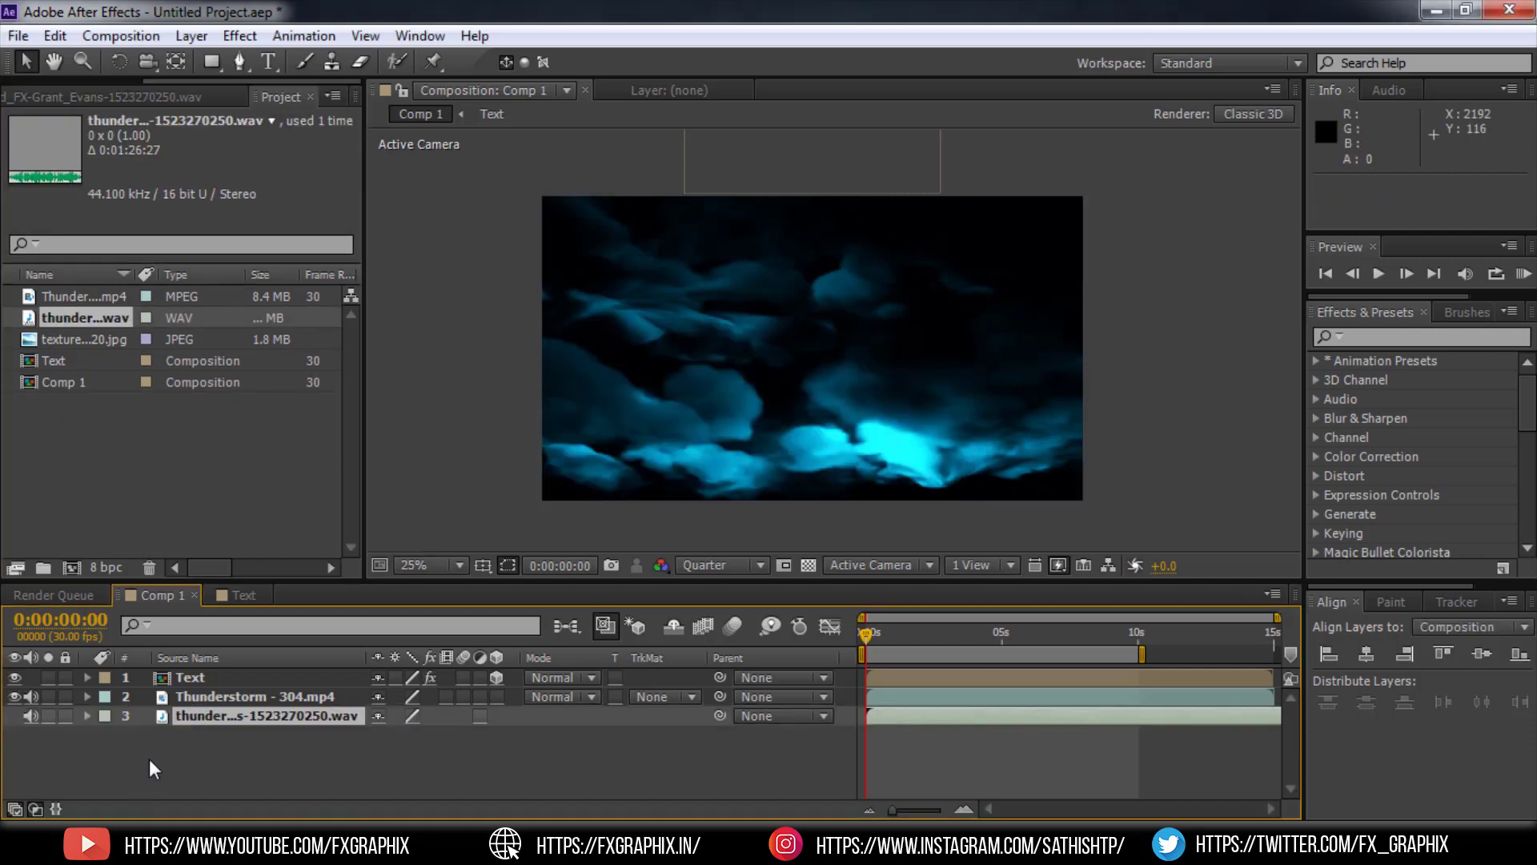
key("KP_0")
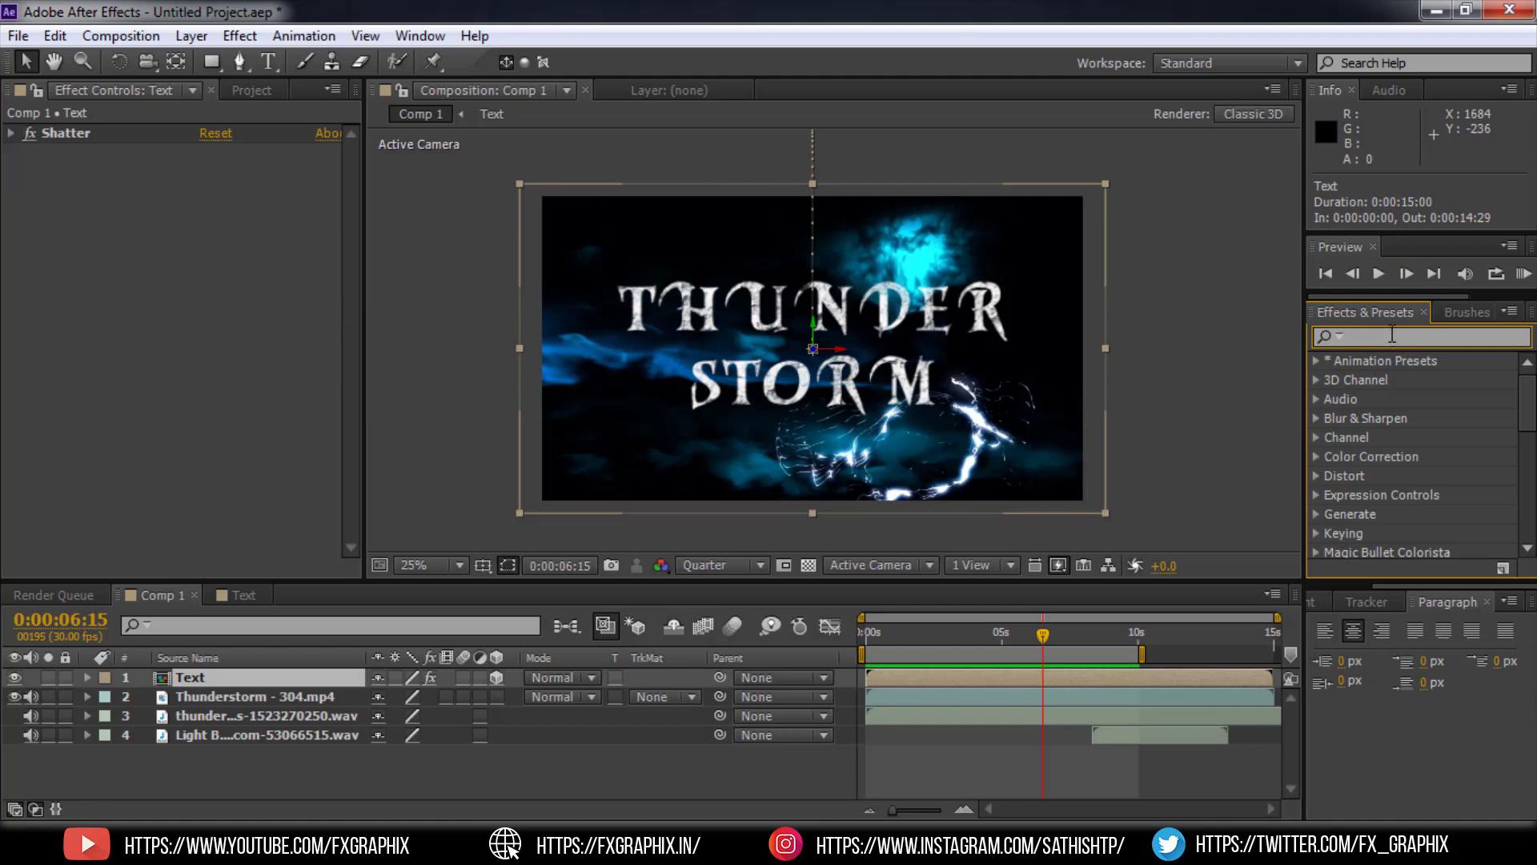
- Search Effects & Presets for 'blur' and apply CC Force Motion Blur to the Text layer
left_click(1388, 336)
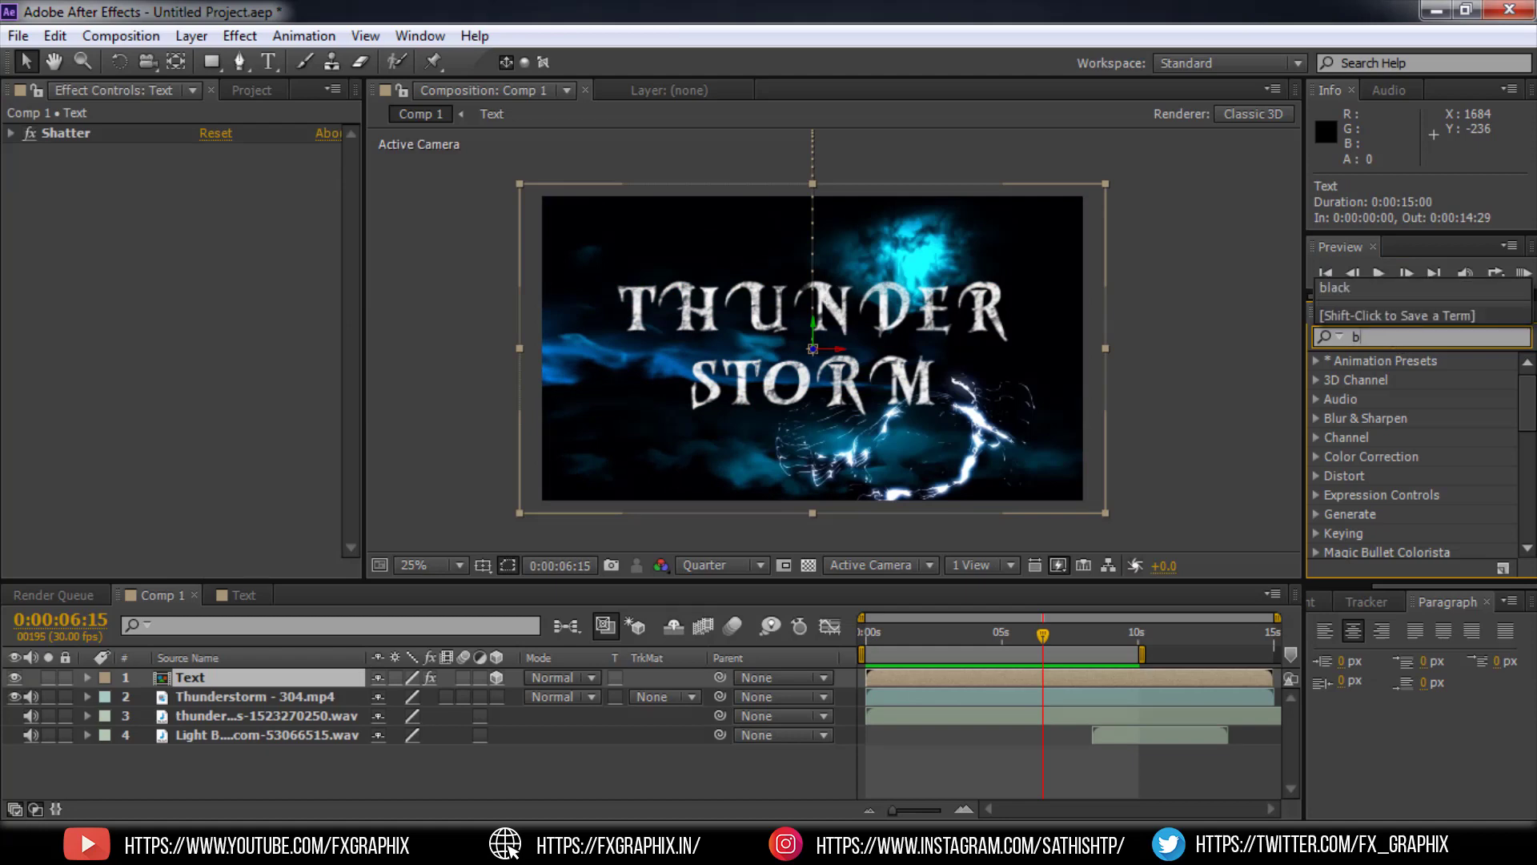
type("blur")
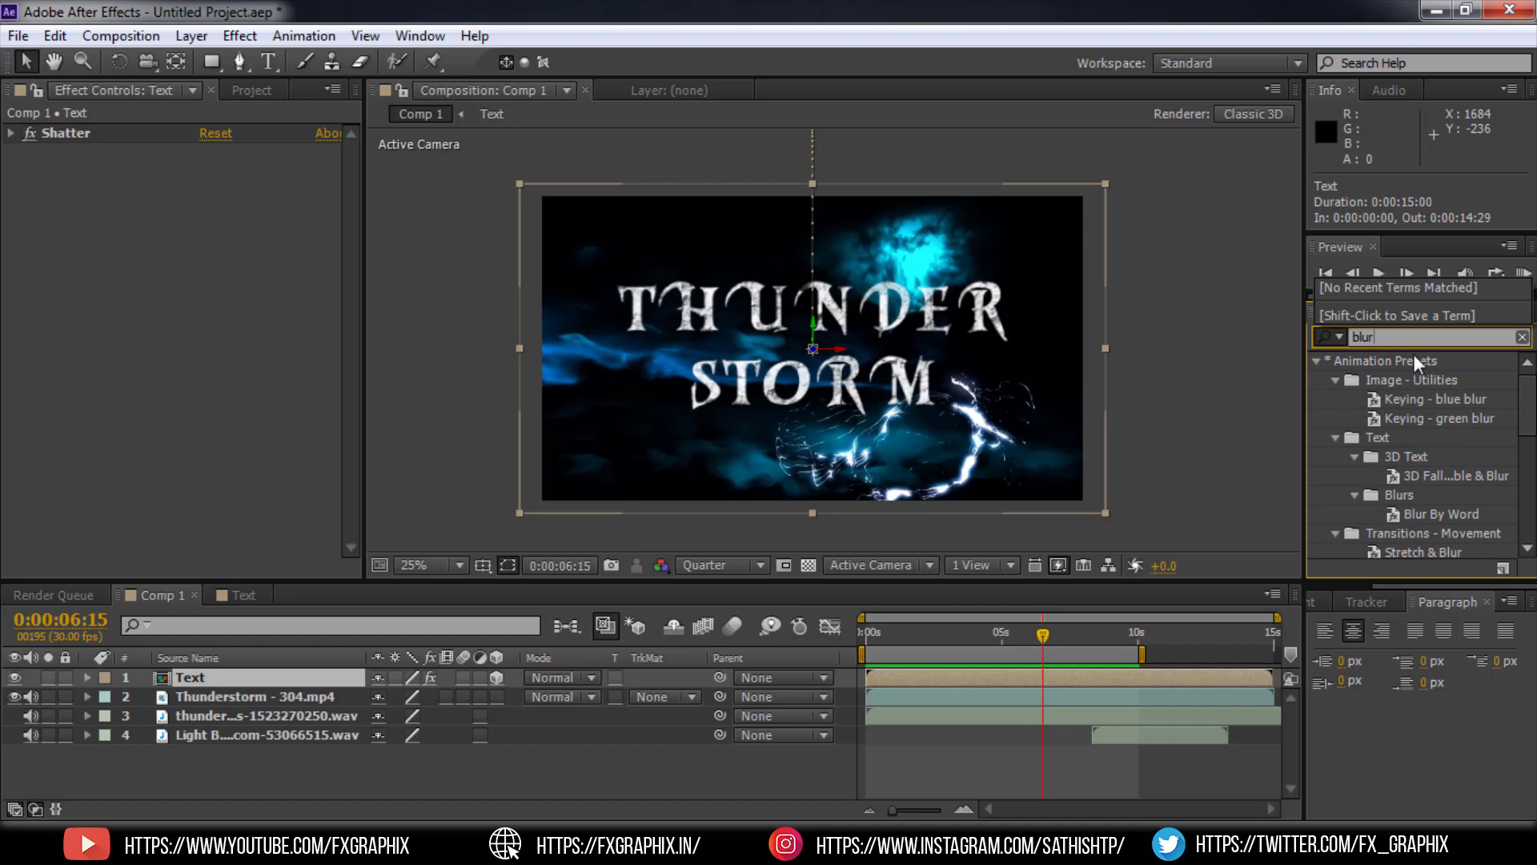
scroll(1434, 400, "down", 4)
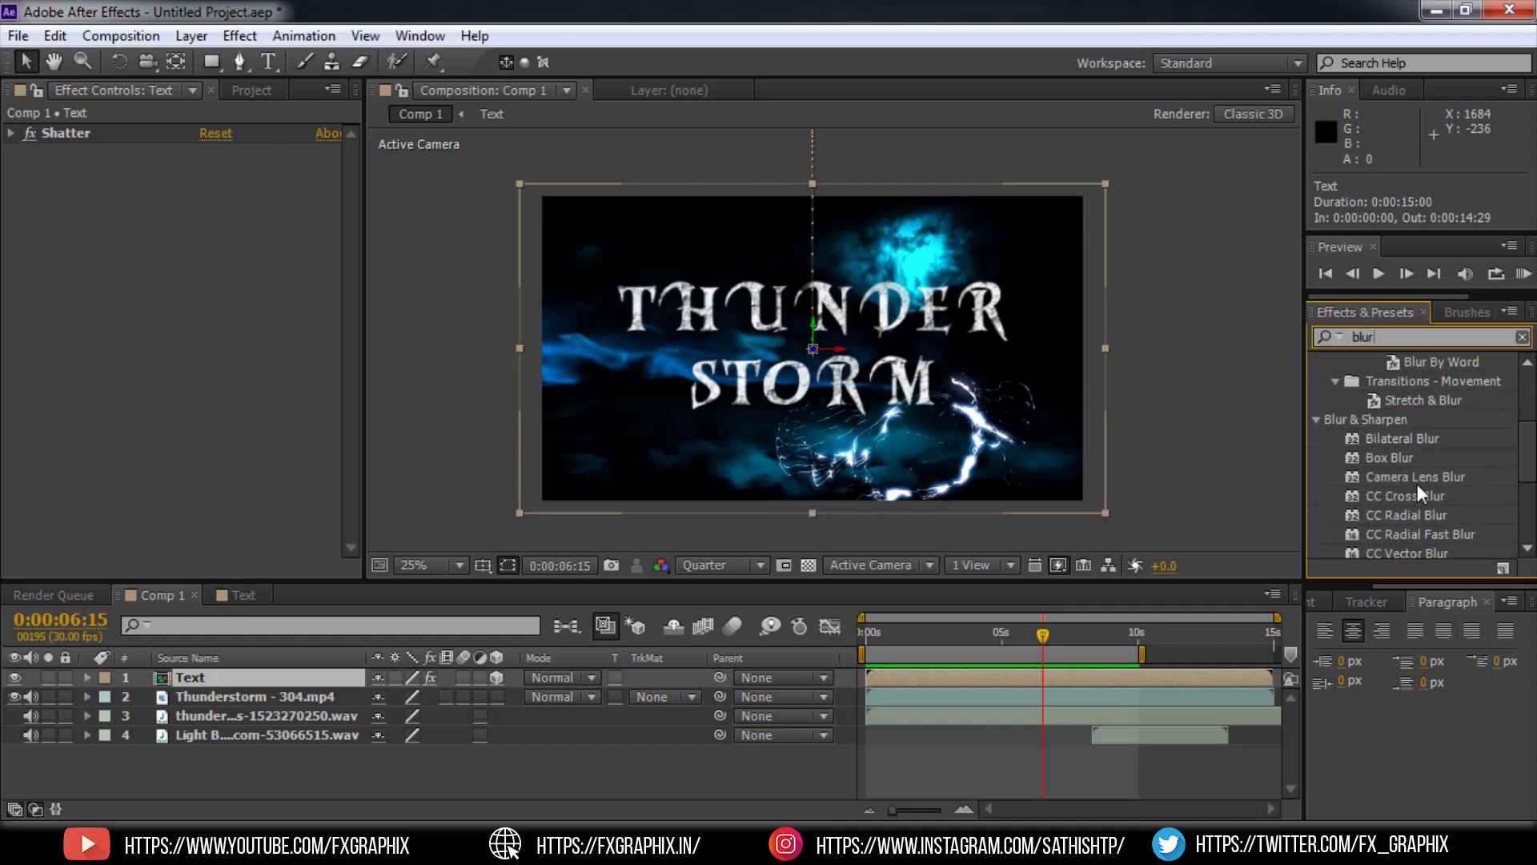
scroll(1429, 539, "down", 2)
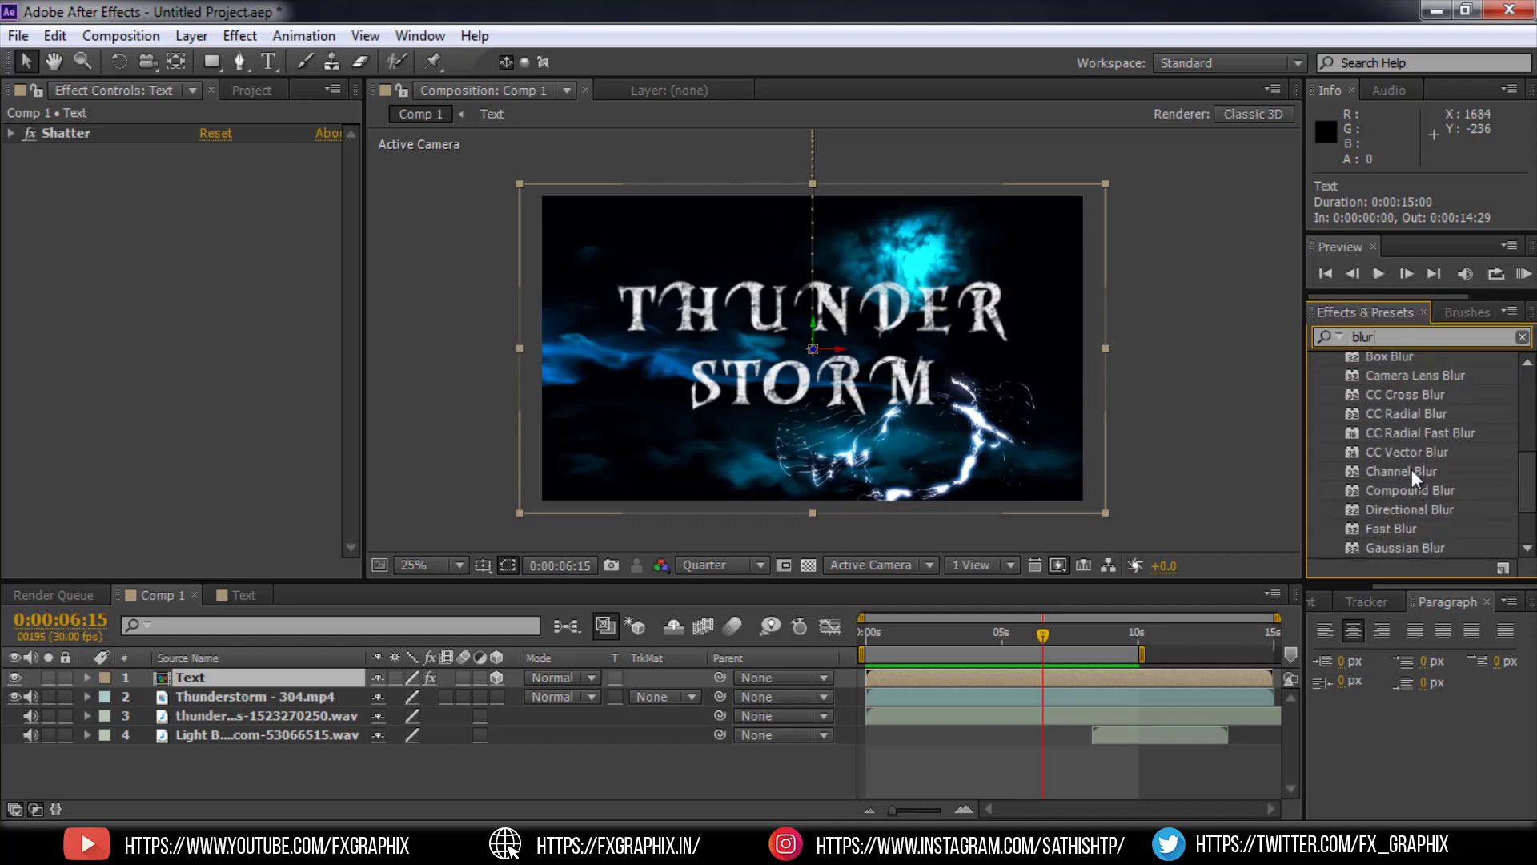
scroll(1409, 420, "down", 2)
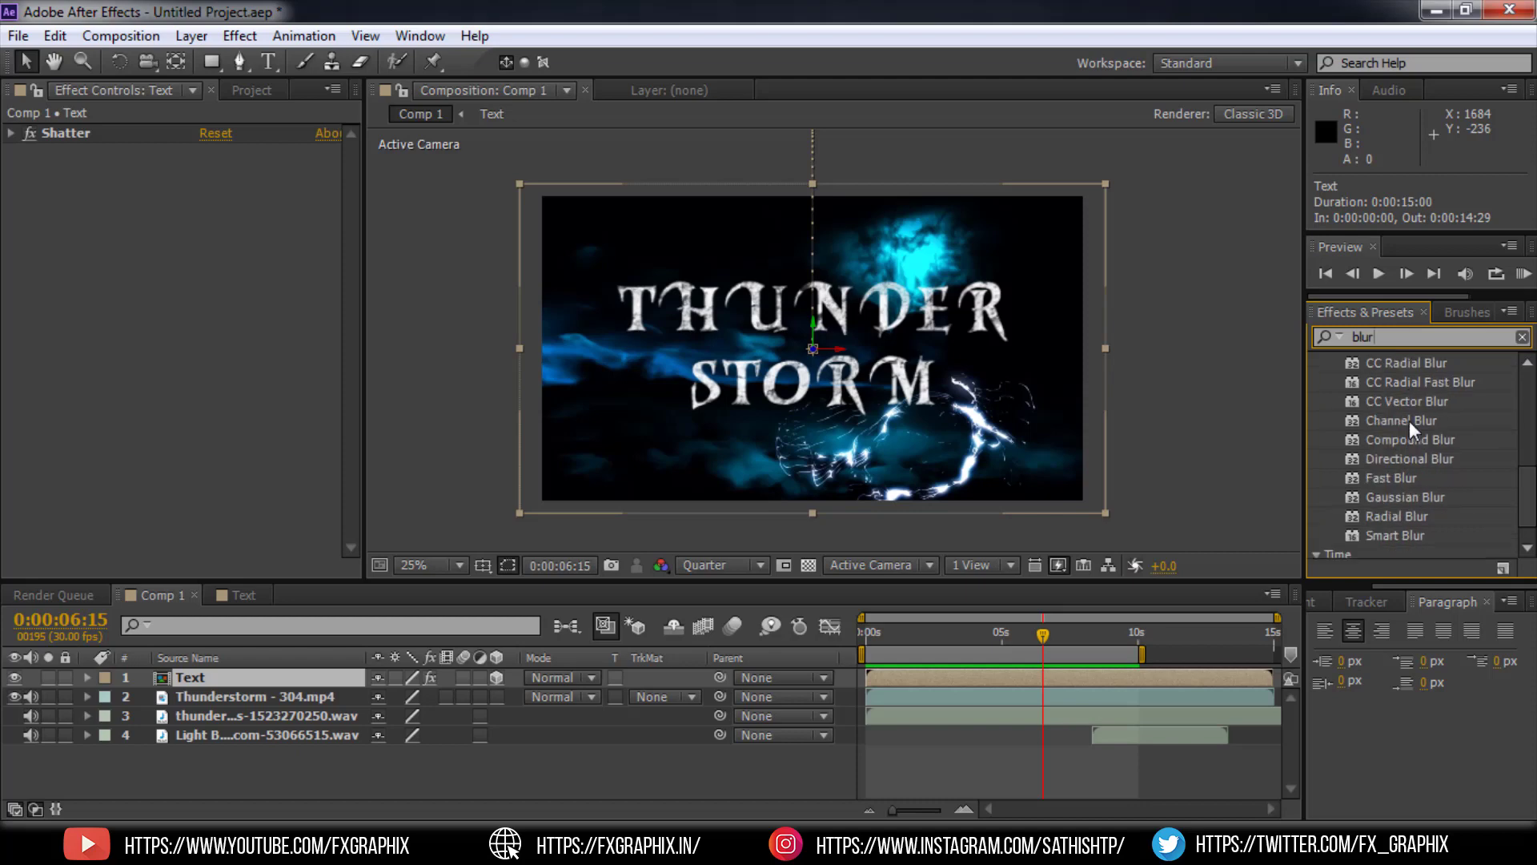
left_click_drag(1406, 546, 195, 671)
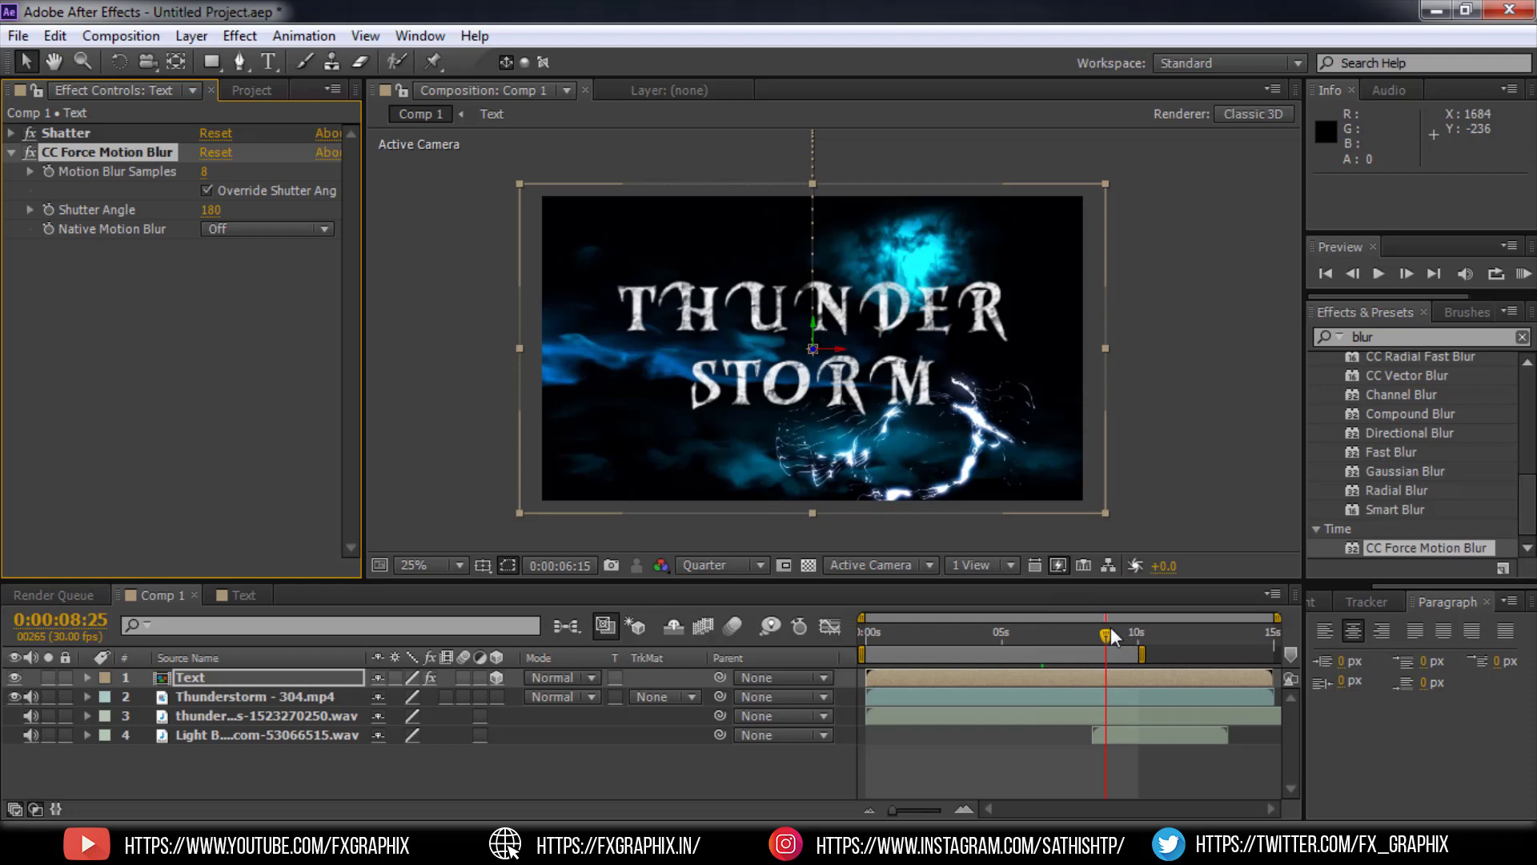
- Check the shatter at 9:00, 8:26, 8:24 and 8:19, then RAM Preview from 0
left_click(1109, 633)
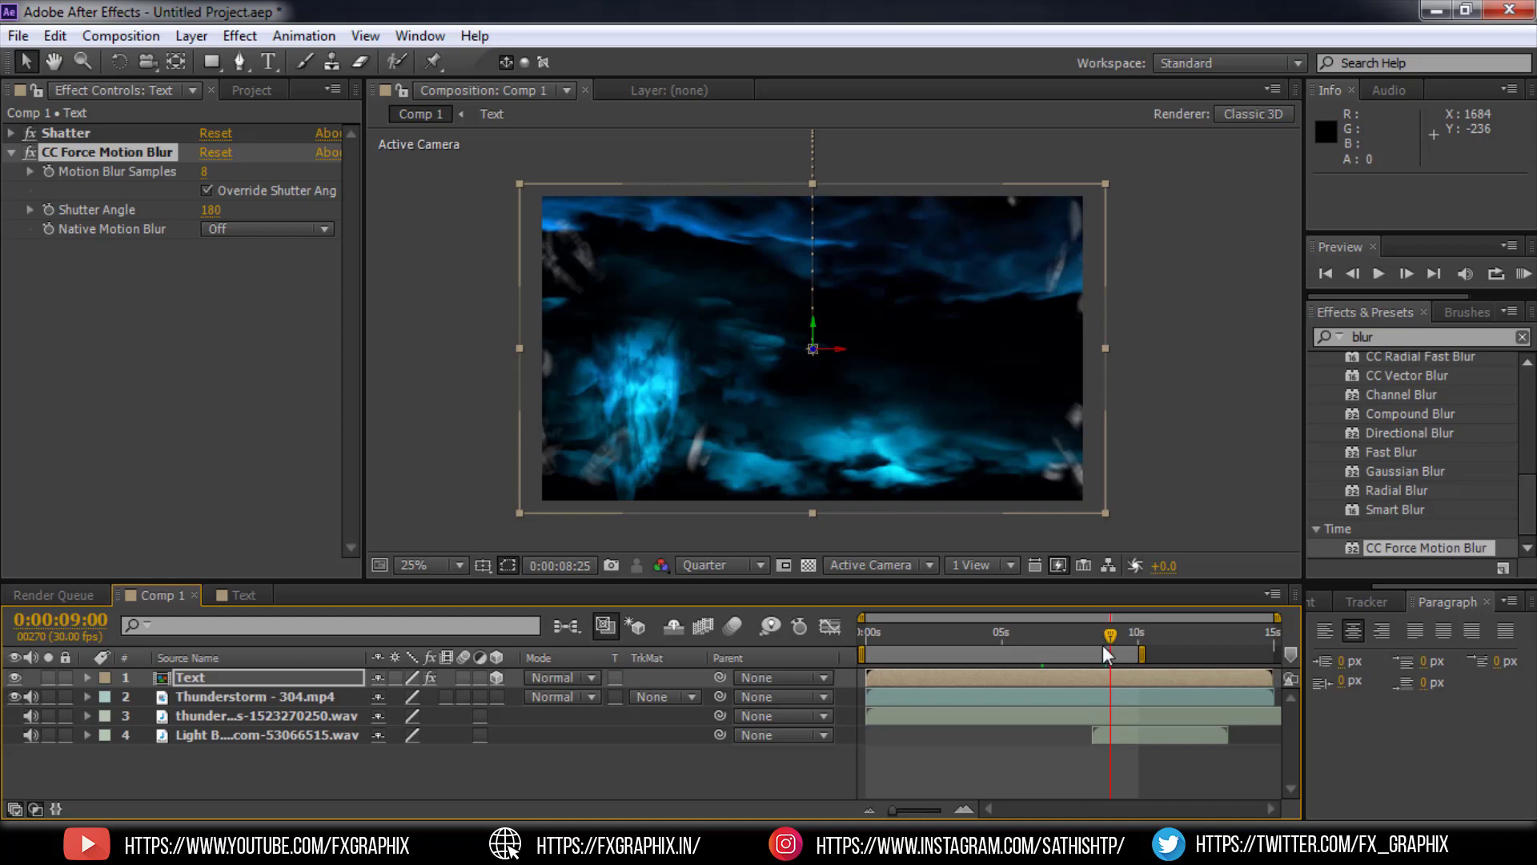
left_click(1108, 637)
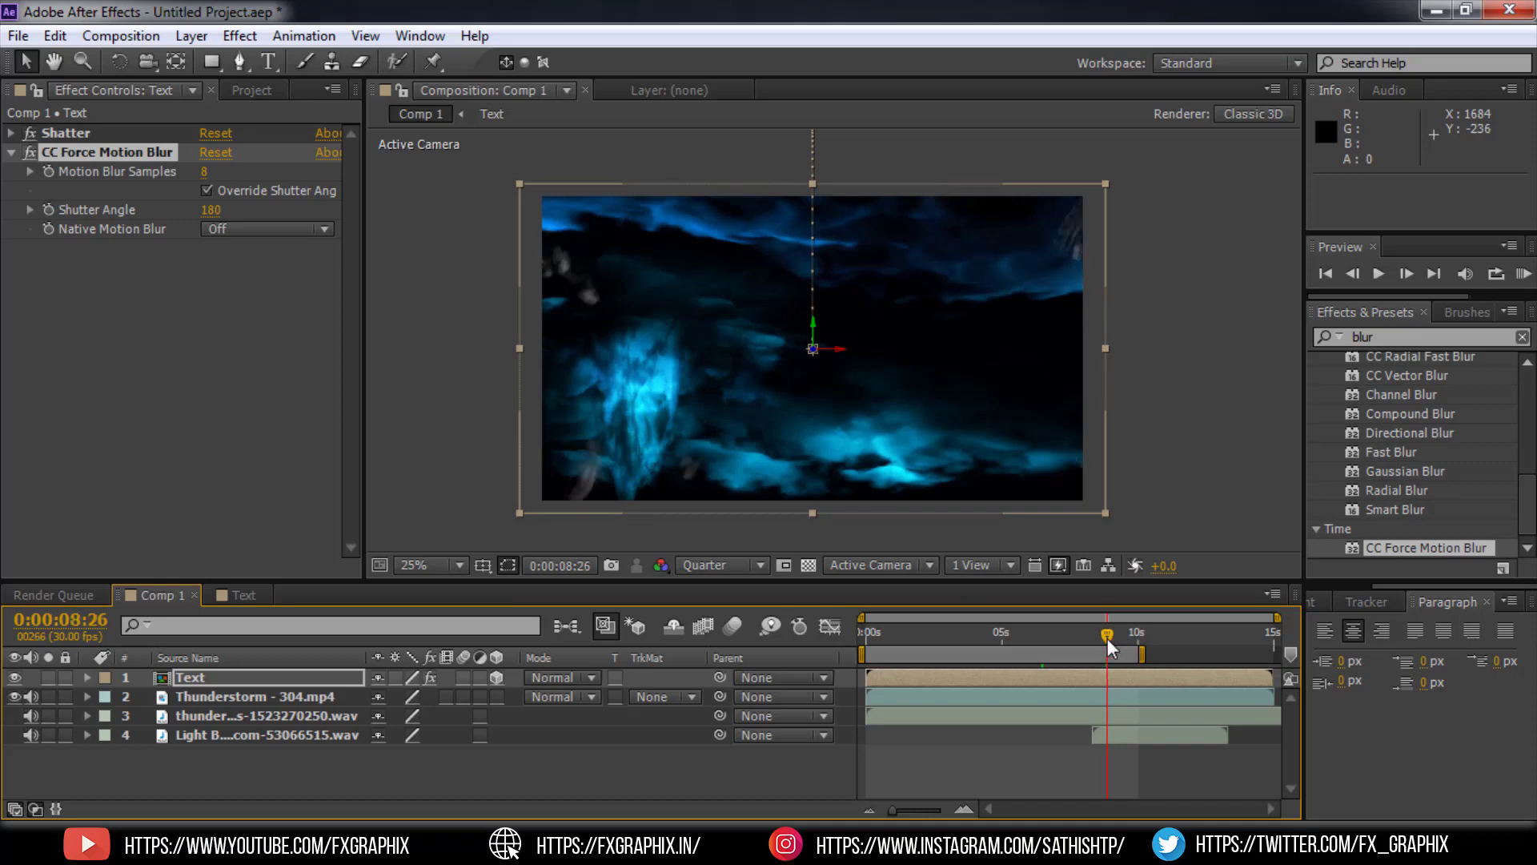
left_click(1106, 637)
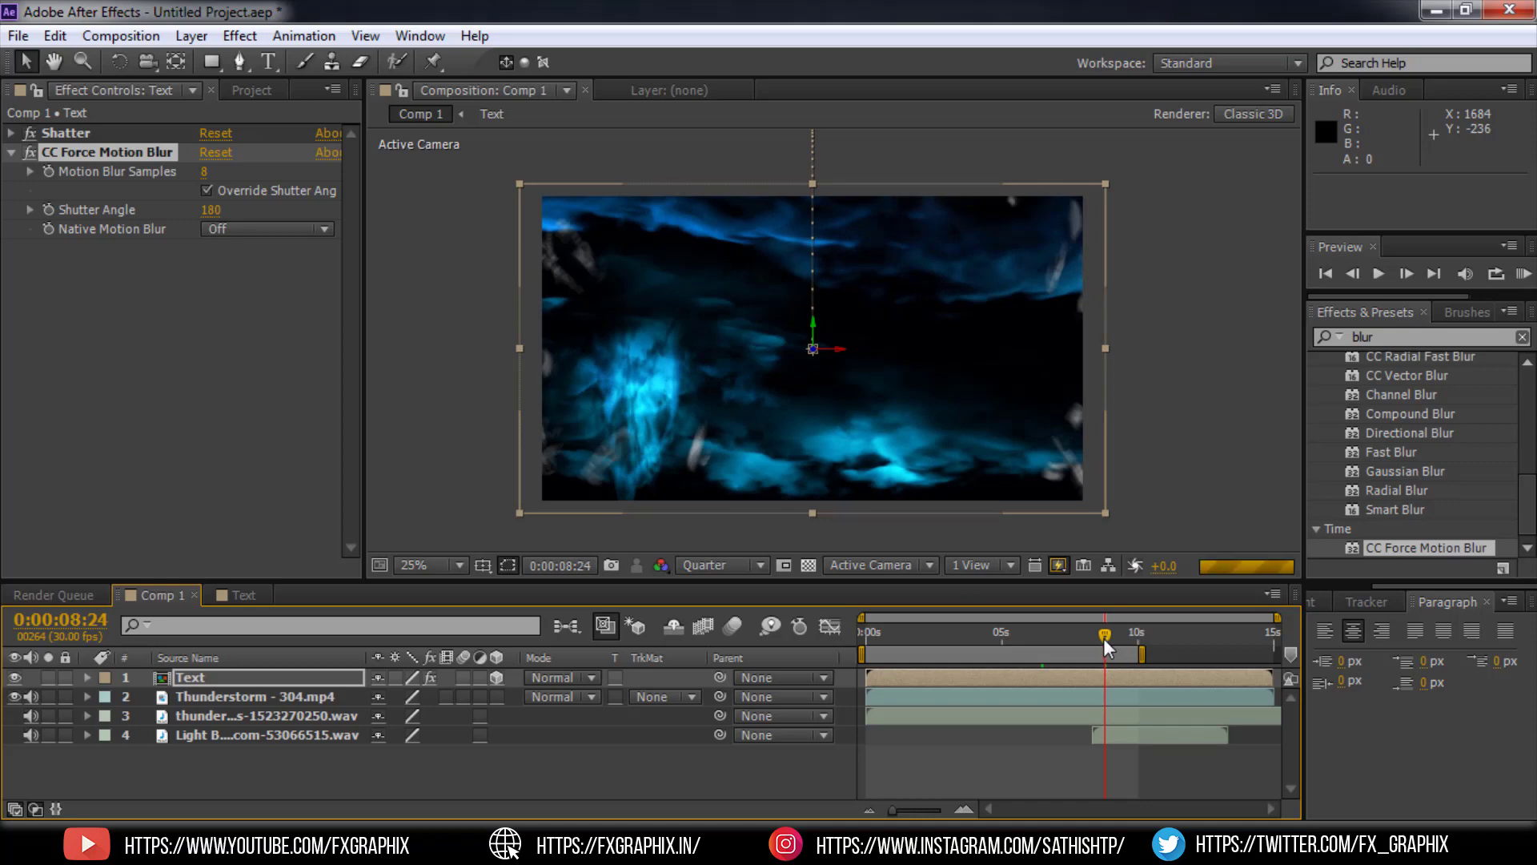
left_click(1102, 637)
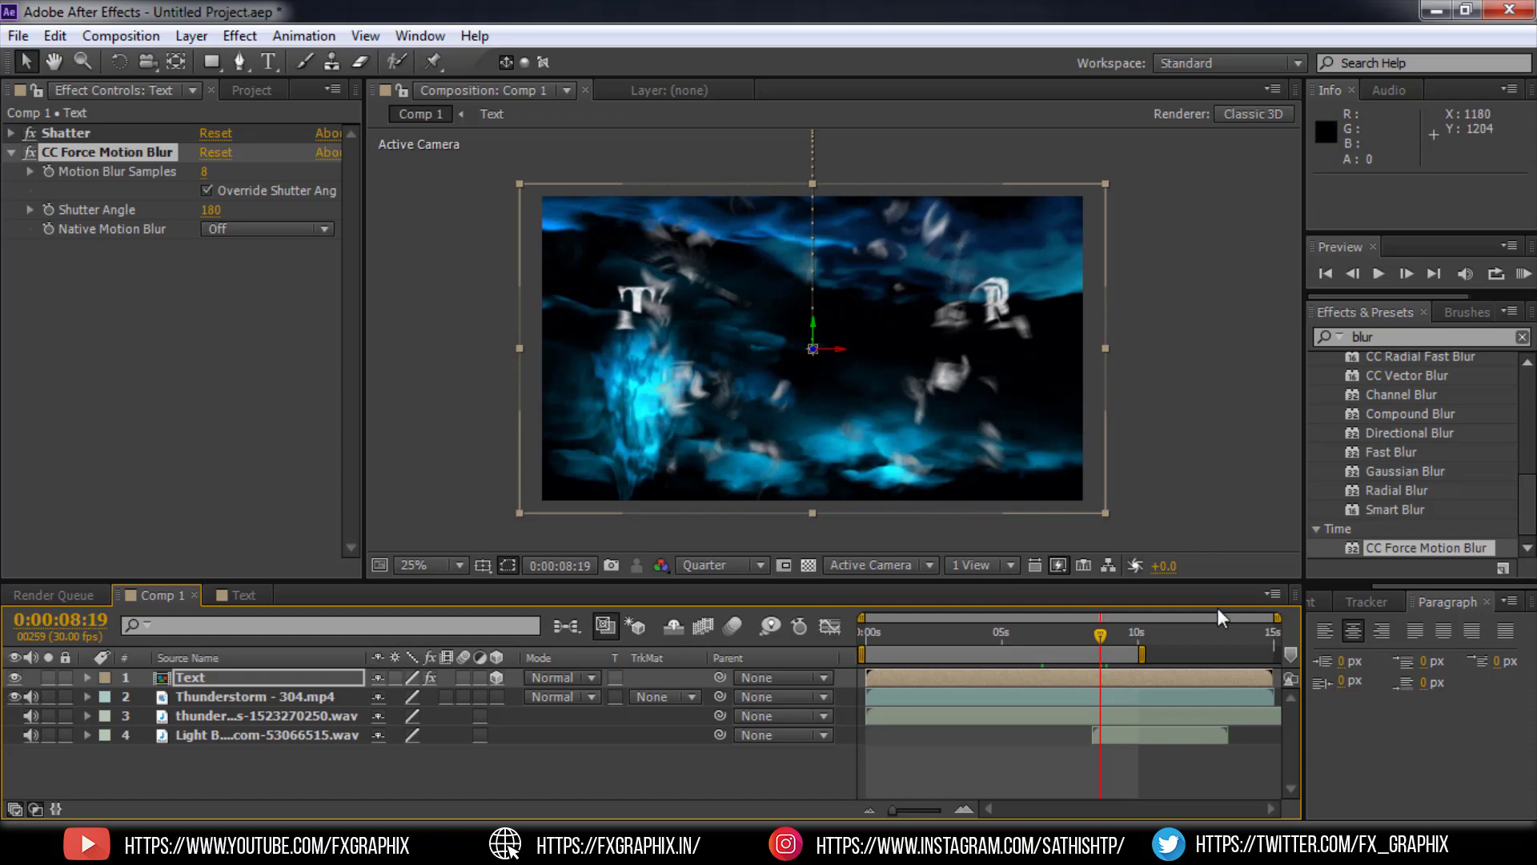
left_click_drag(1094, 631, 808, 645)
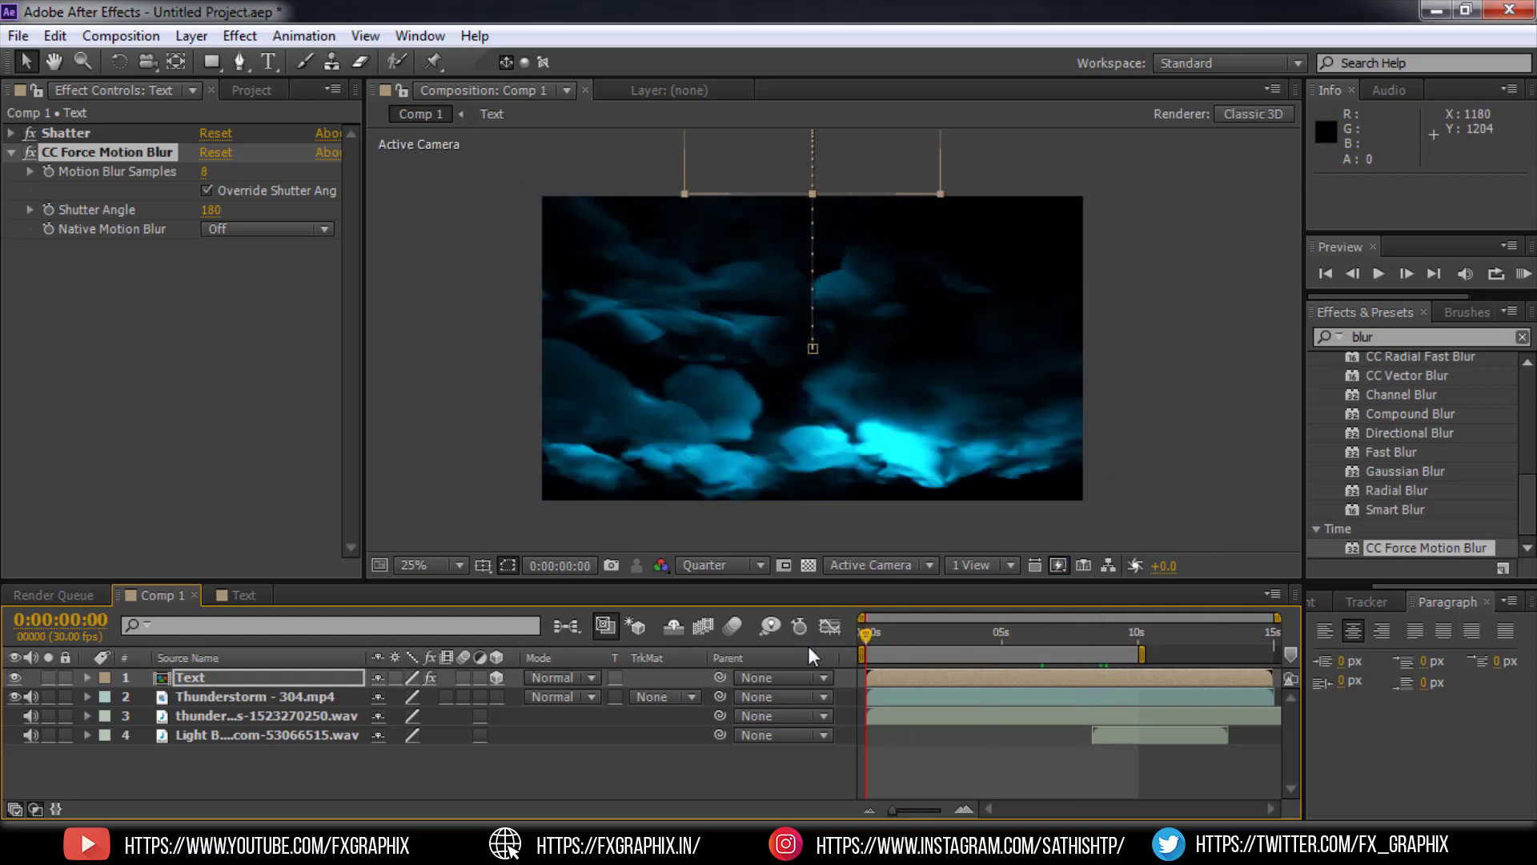
left_click(1523, 273)
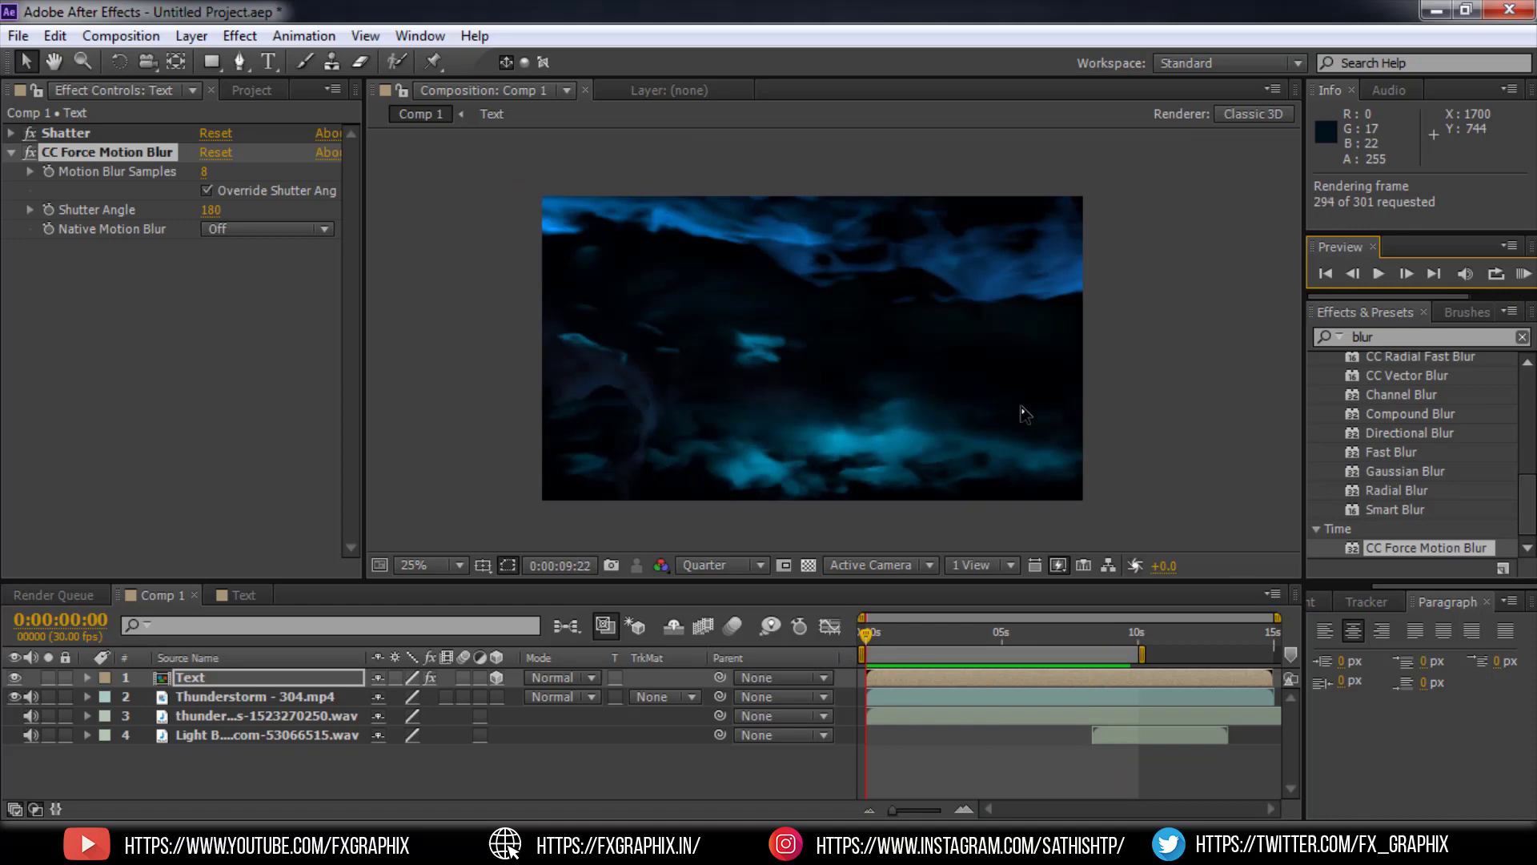